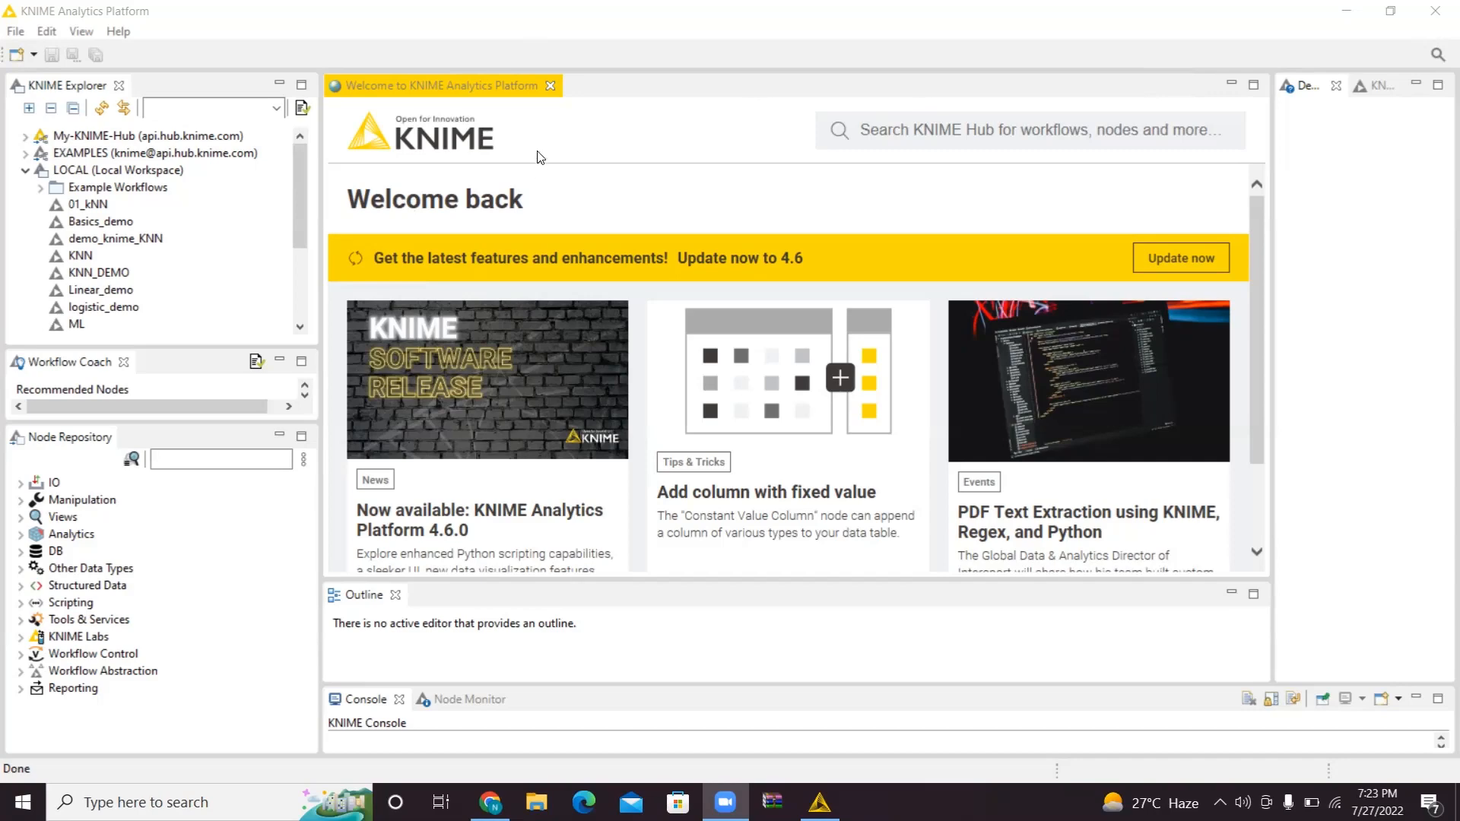
# - Close the welcome page and create a new workflow named demo in the LOCAL workspace
pyautogui.click(550, 84)
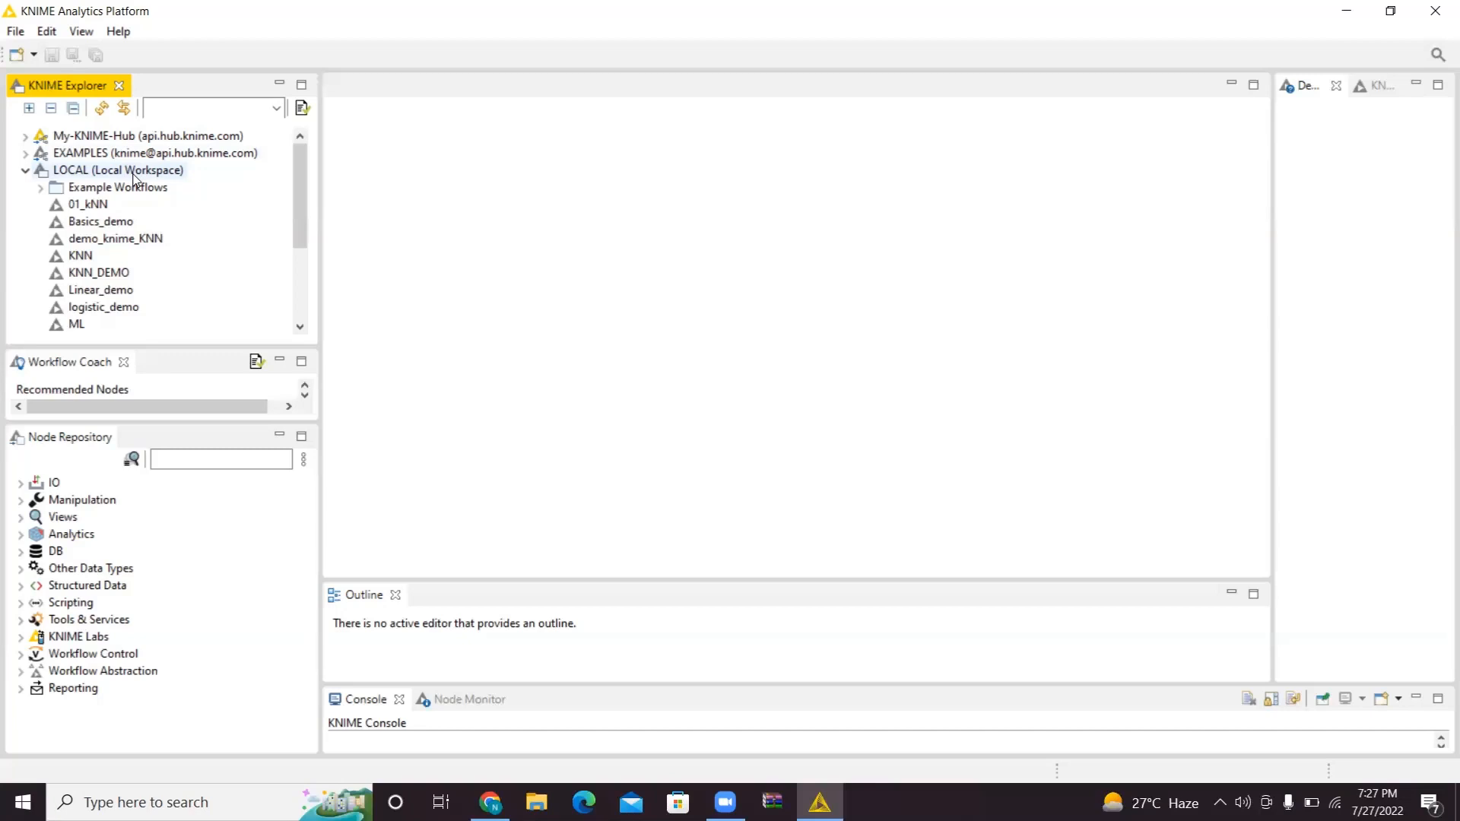
pyautogui.rightClick(134, 173)
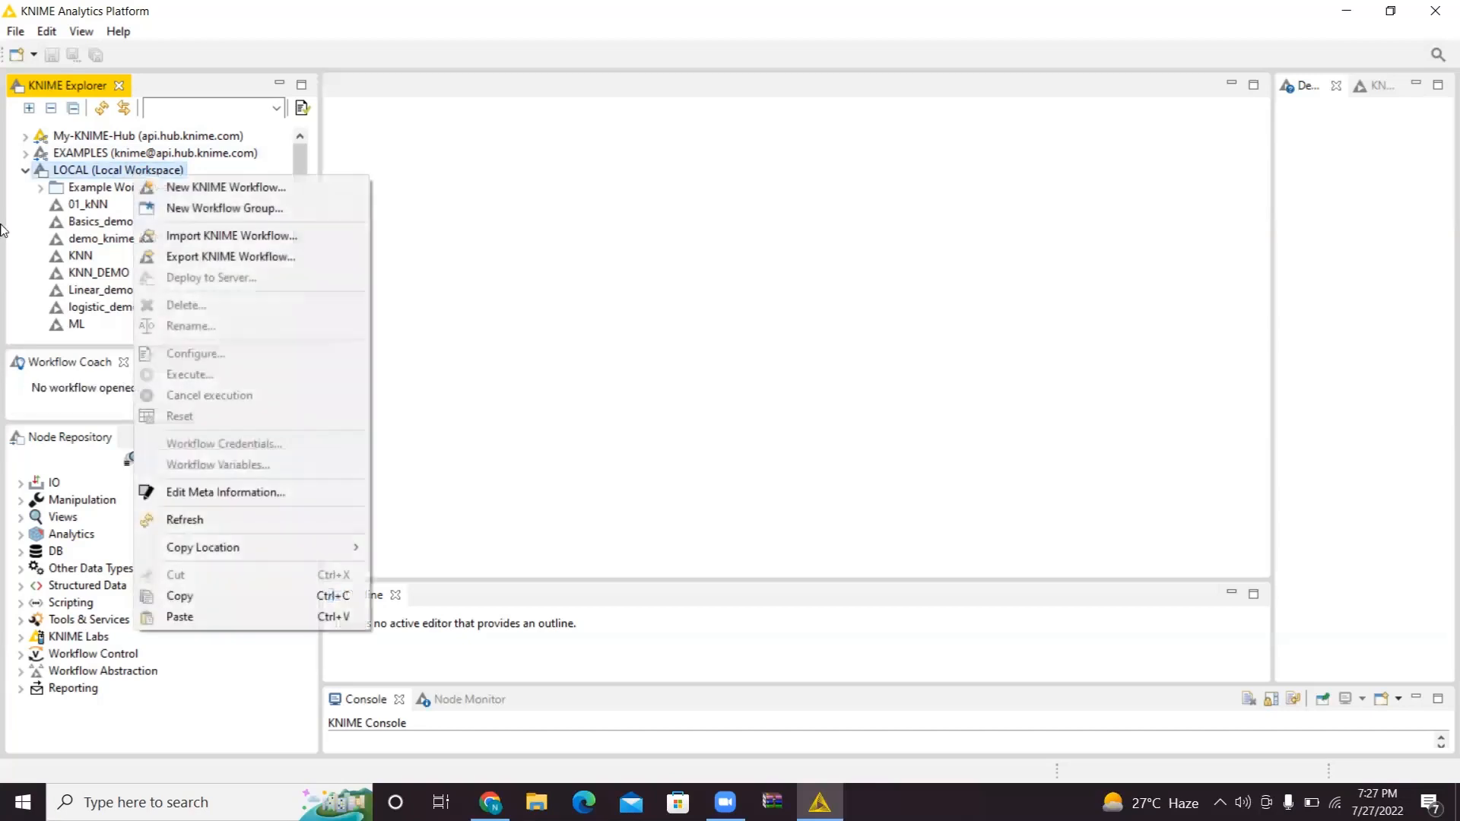
pyautogui.click(231, 188)
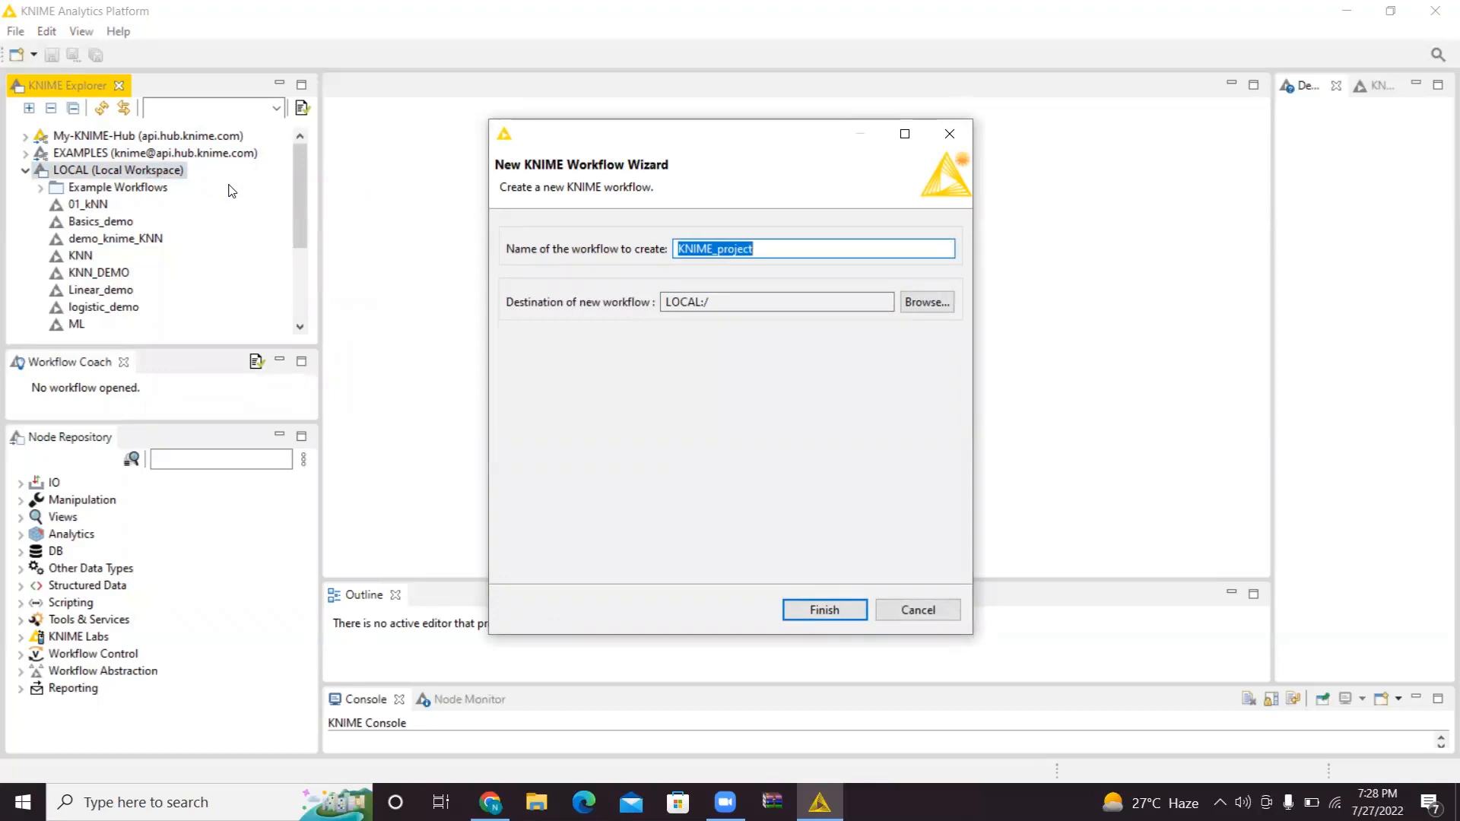
pyautogui.write('demo')
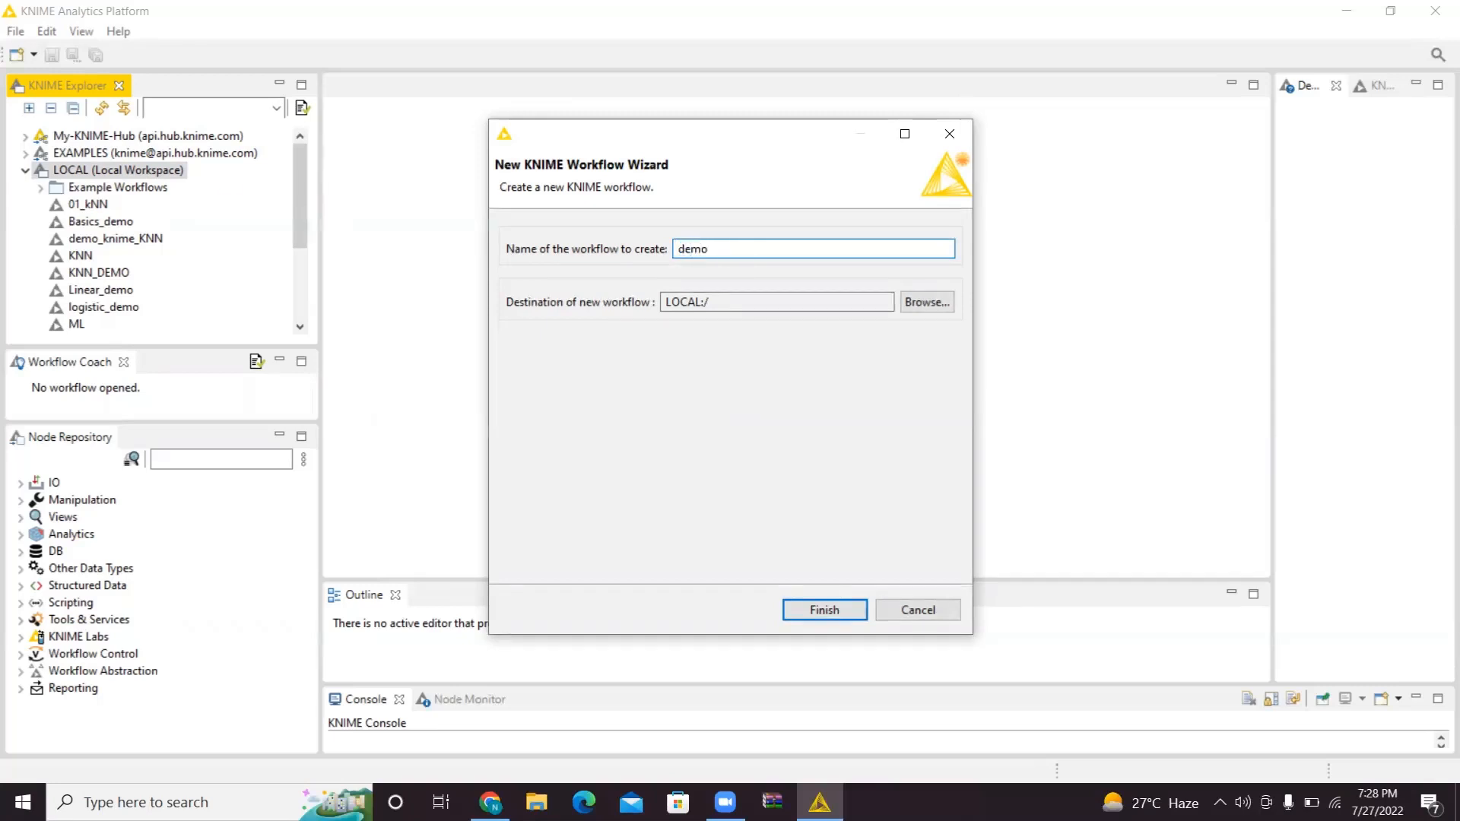
pyautogui.press('Return')
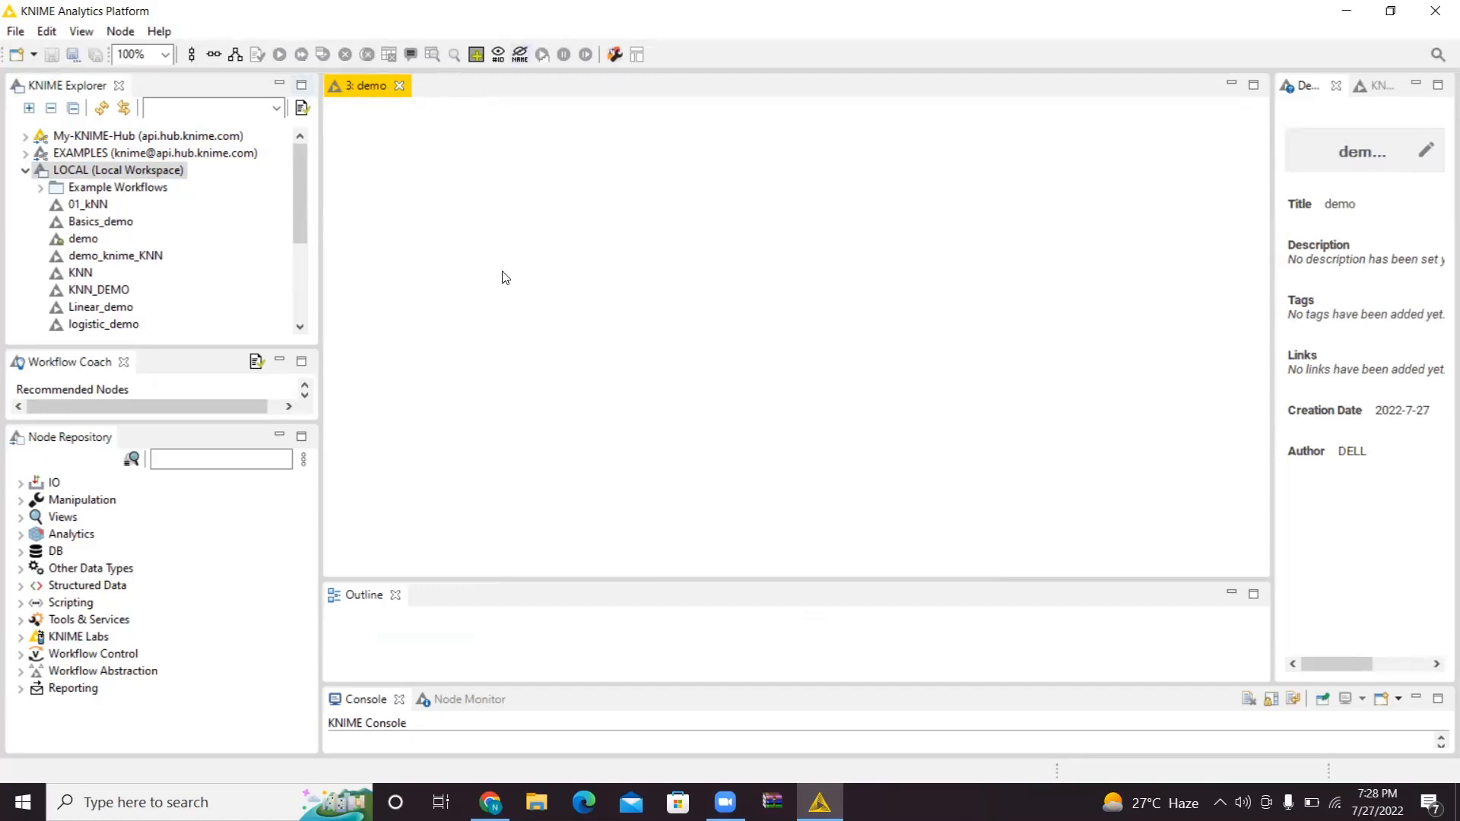
# - Open the Simple Reporting Example workflow from the Basic Examples folder of the local Example Workflows
pyautogui.doubleClick(198, 155)
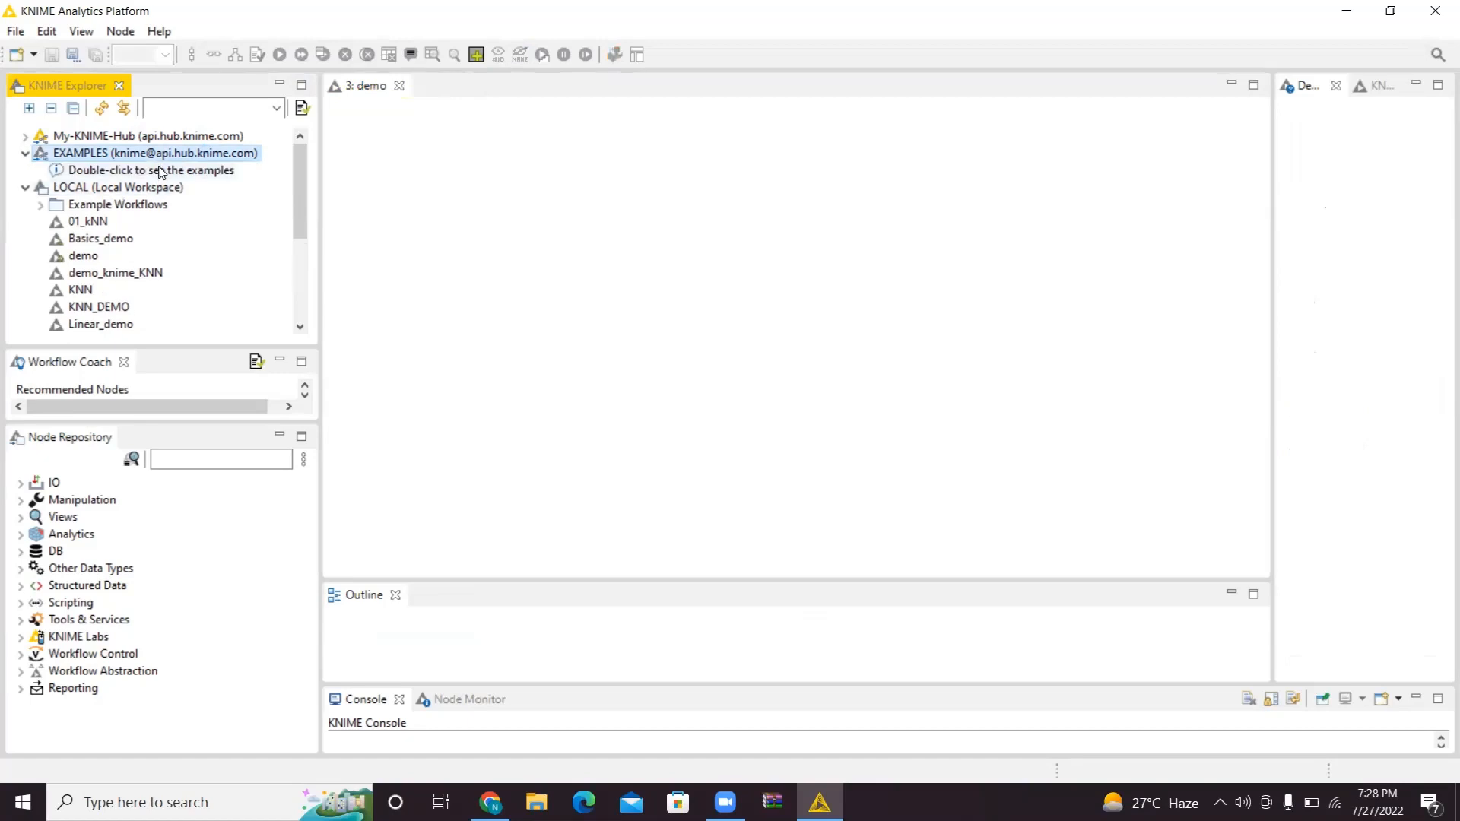
pyautogui.doubleClick(124, 205)
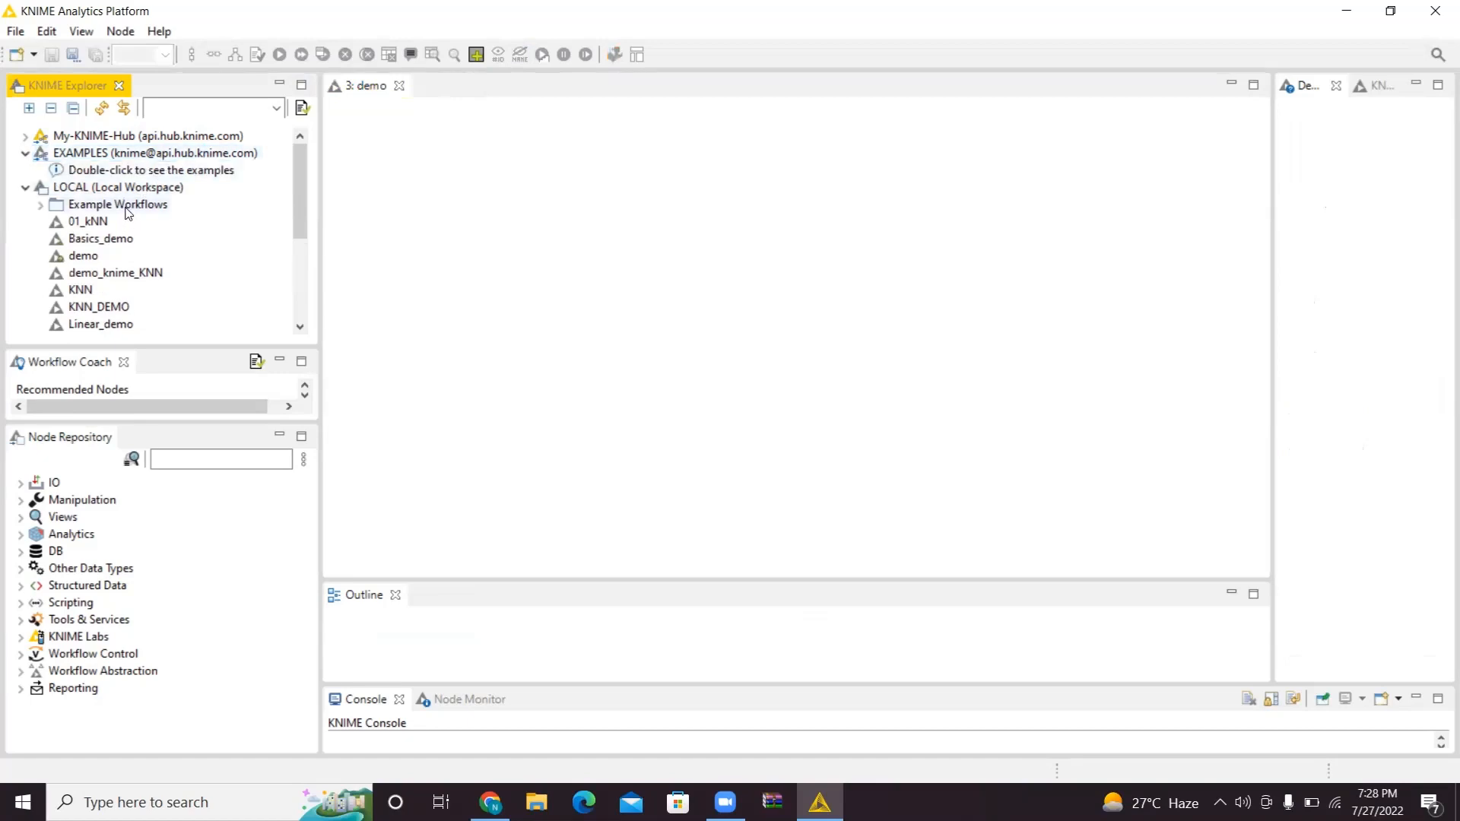
pyautogui.doubleClick(126, 221)
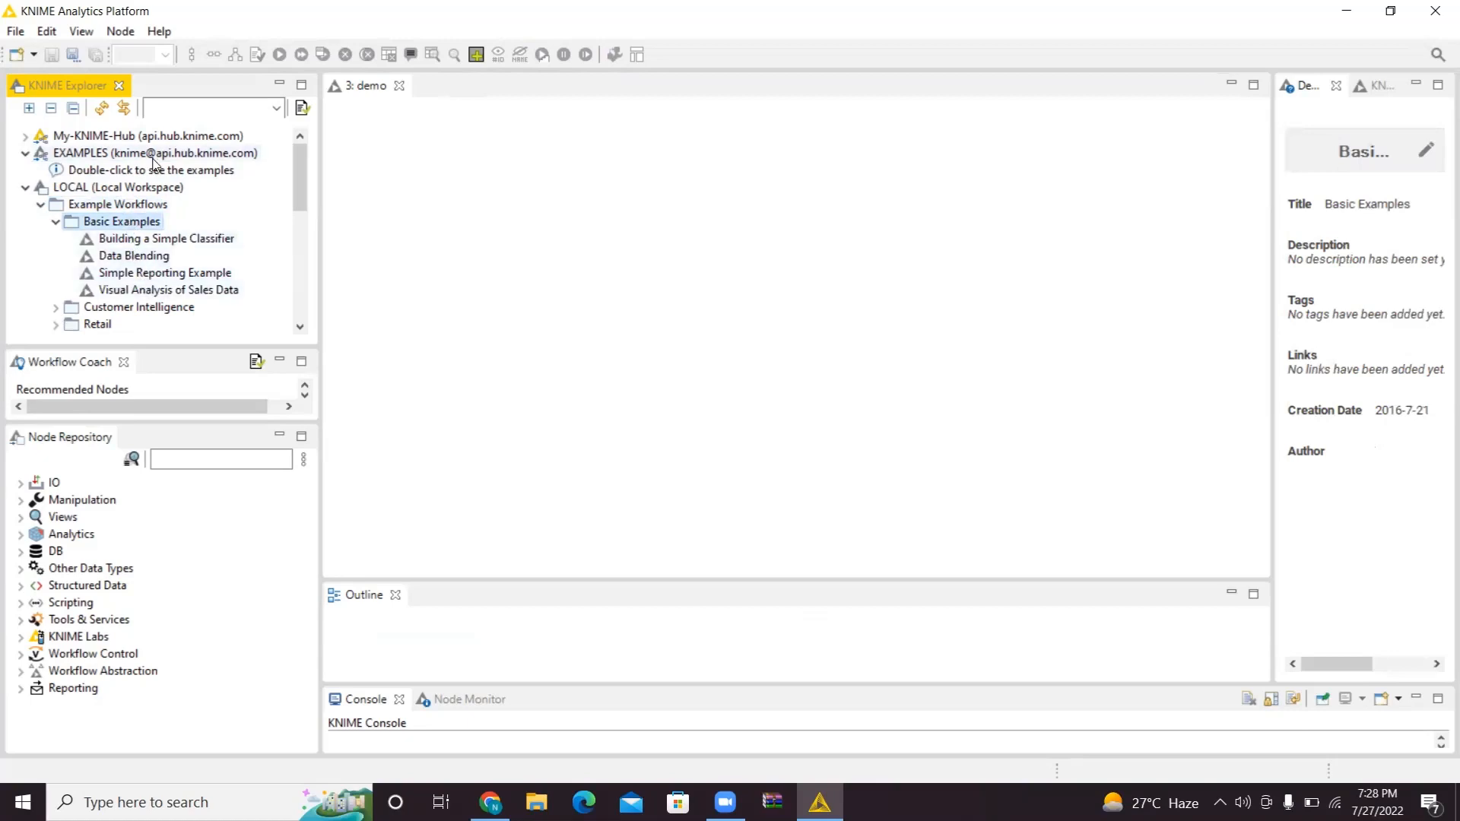
pyautogui.click(161, 271)
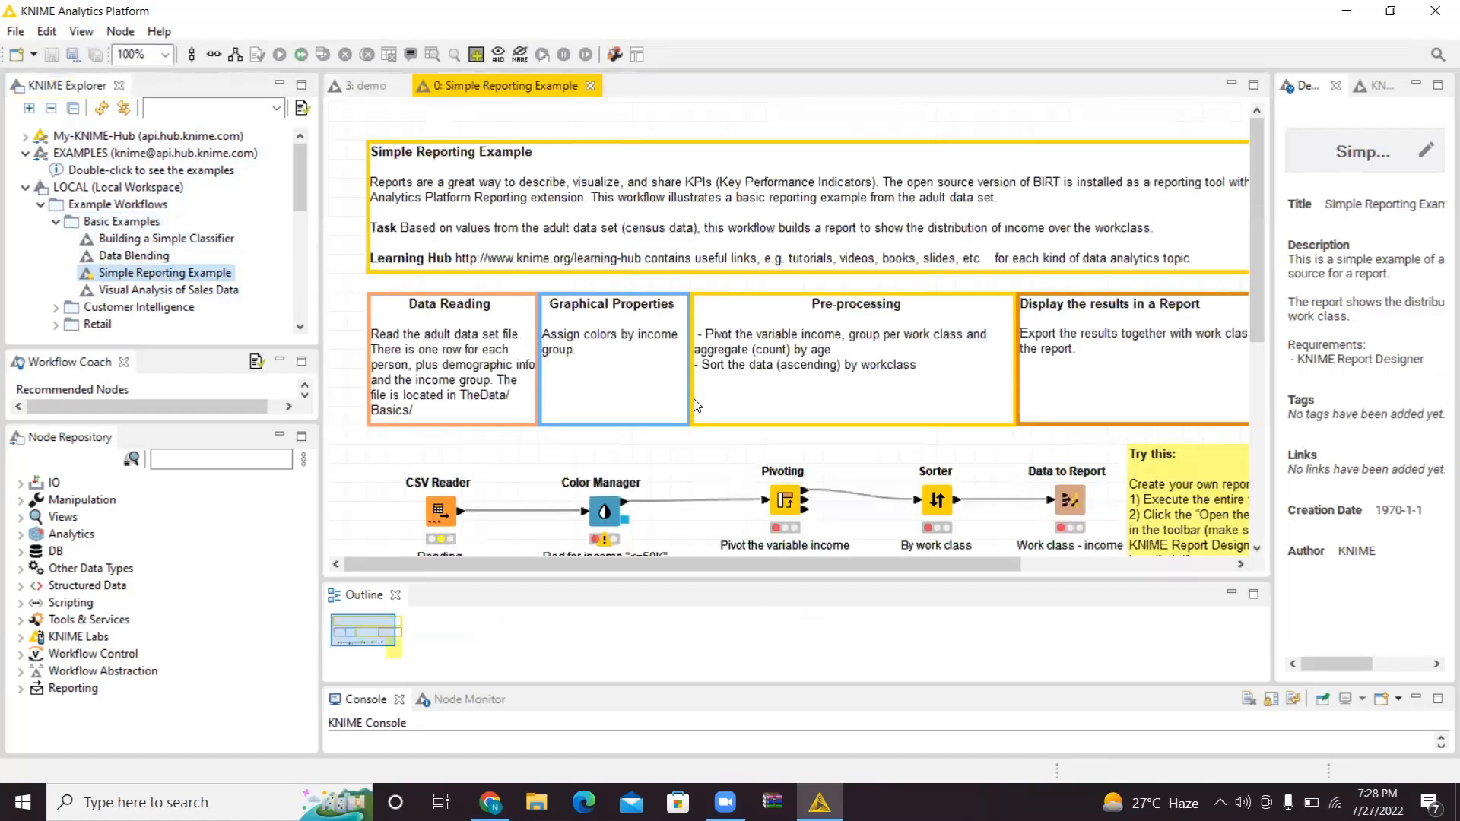
# - Examine the annotations and the node chain from CSV Reader to Data to Report, and close the example workflow
pyautogui.scroll(-3, 1265, 320)
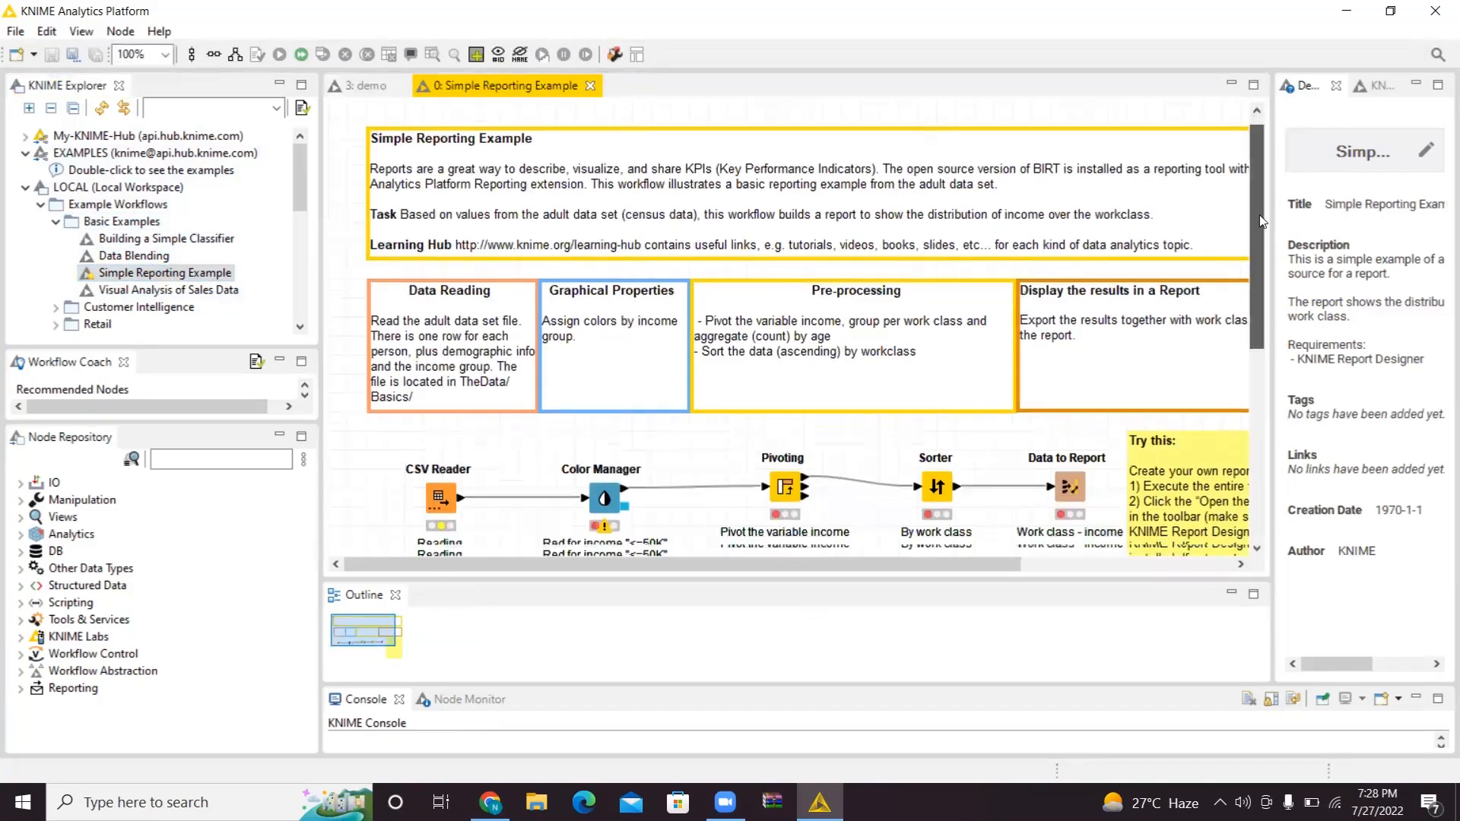
pyautogui.scroll(2, 1210, 160)
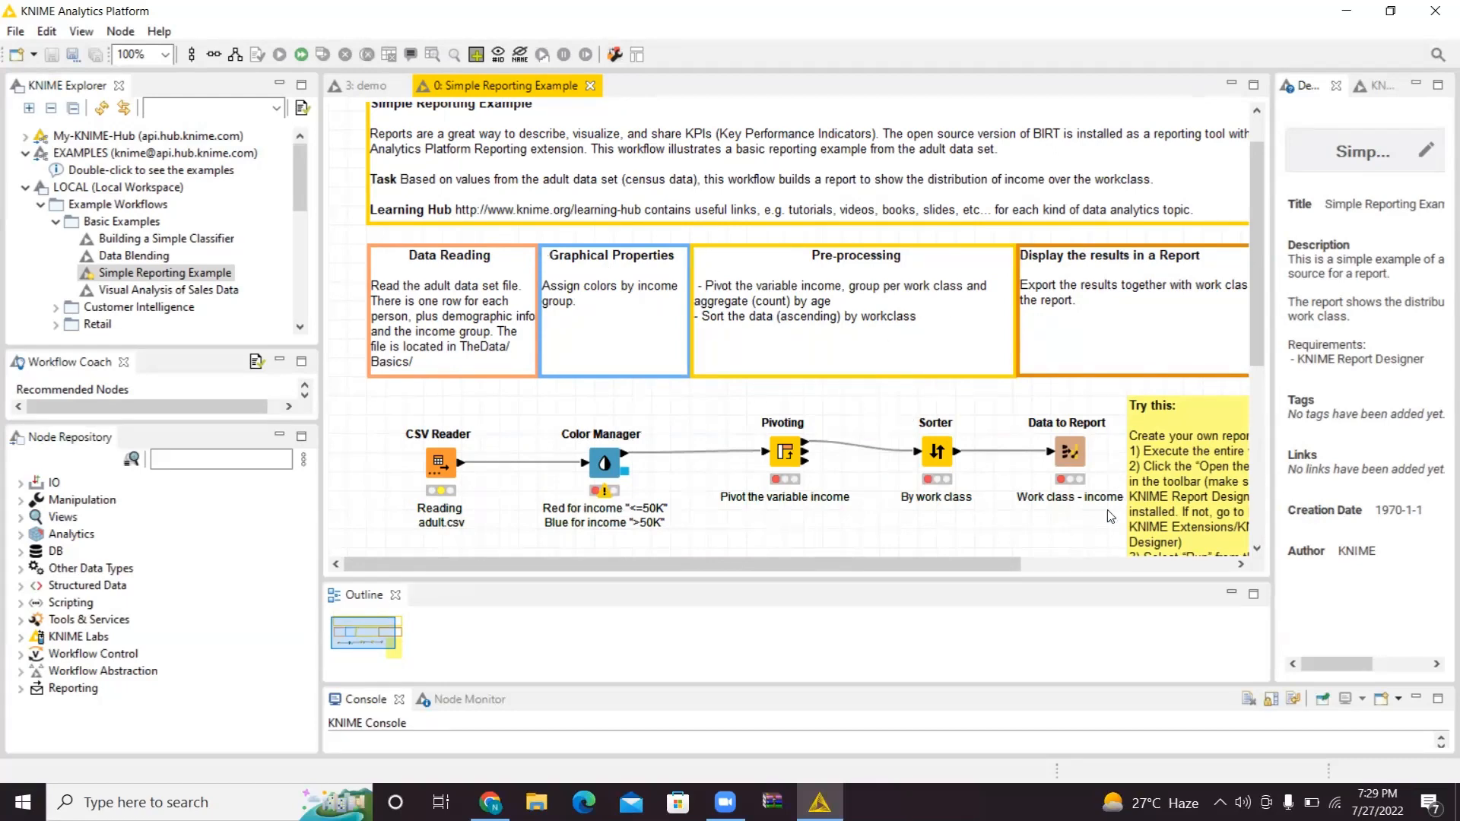
pyautogui.moveTo(920, 564); pyautogui.dragTo(1250, 319)
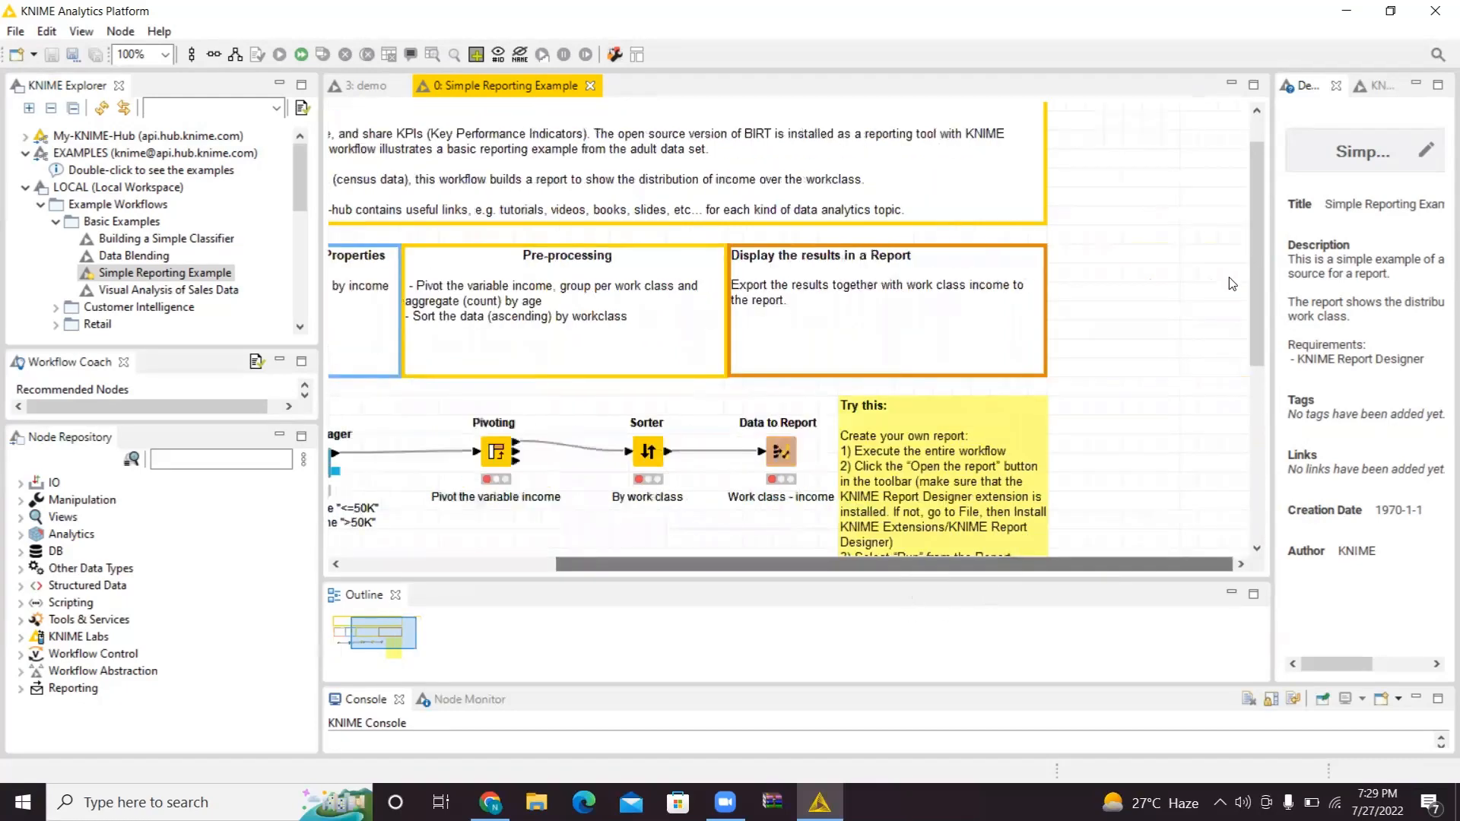
pyautogui.moveTo(1254, 265)
pyautogui.mouseDown()
pyautogui.moveTo(1274, 380)
pyautogui.moveTo(1221, 186)
pyautogui.mouseUp()
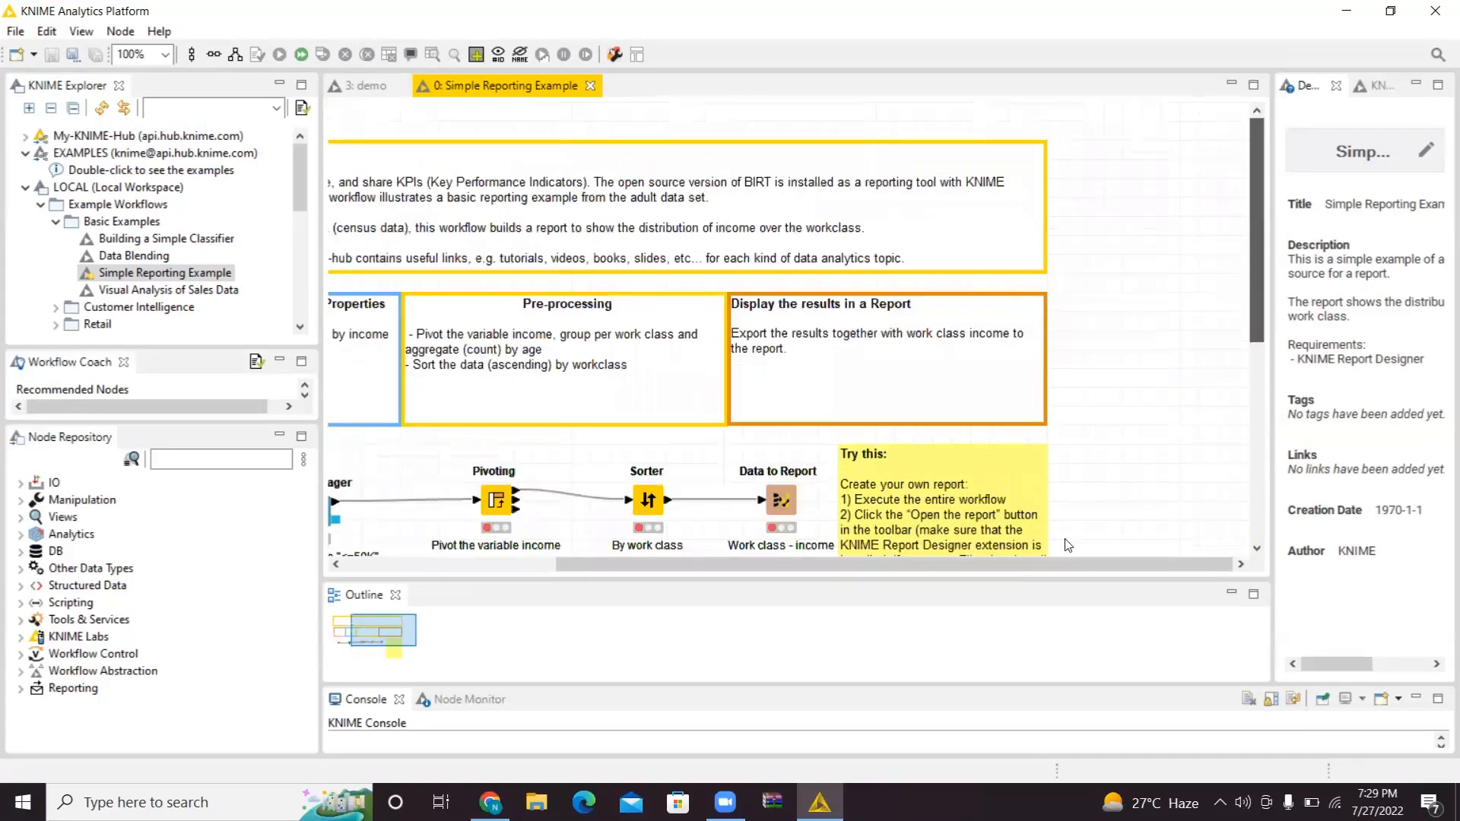
pyautogui.moveTo(1072, 559); pyautogui.dragTo(956, 558)
pyautogui.hscroll(-3, 953, 547)
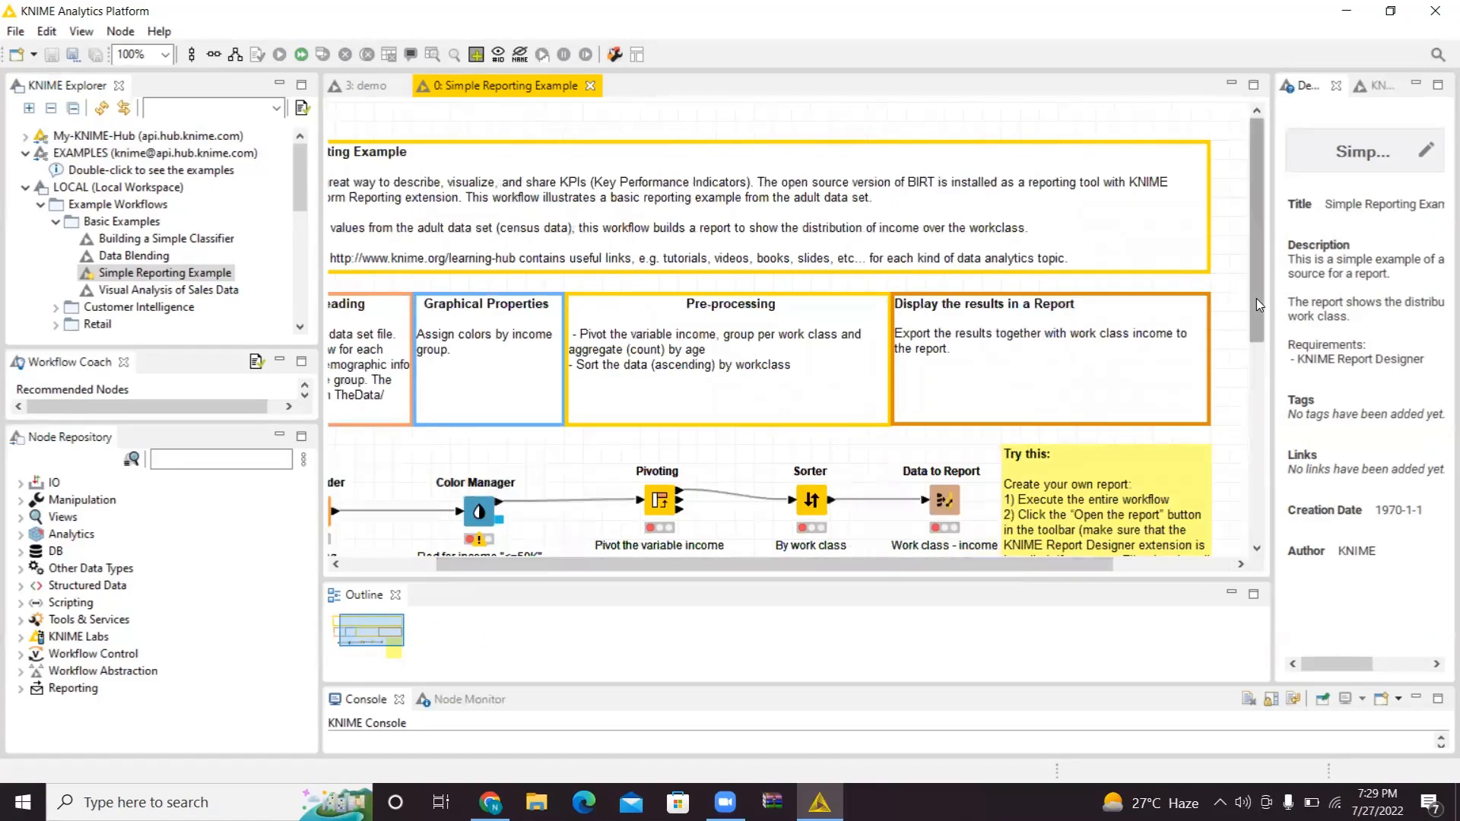
pyautogui.scroll(-3, 1256, 298)
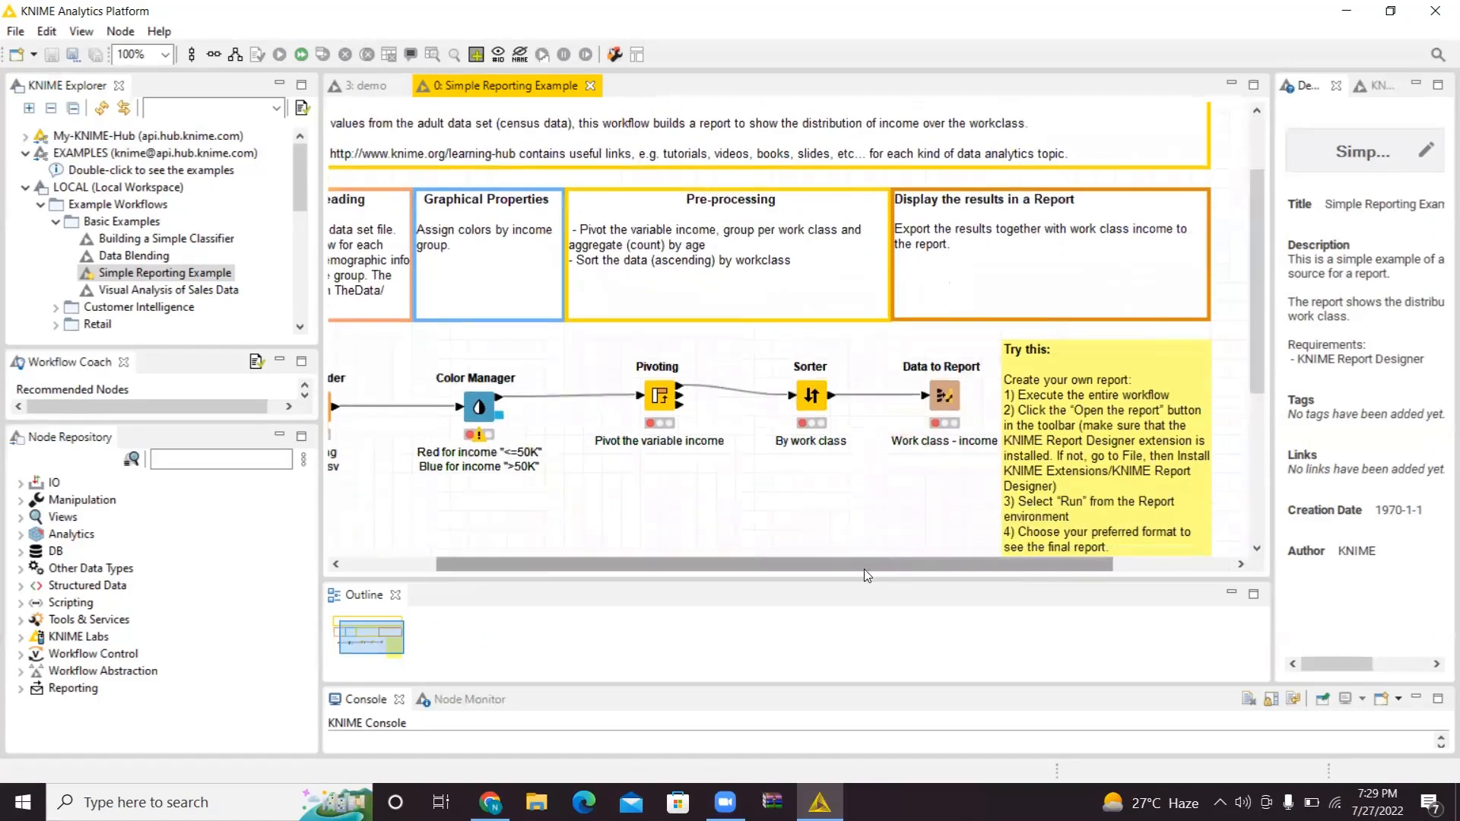
pyautogui.hscroll(-3, 864, 568)
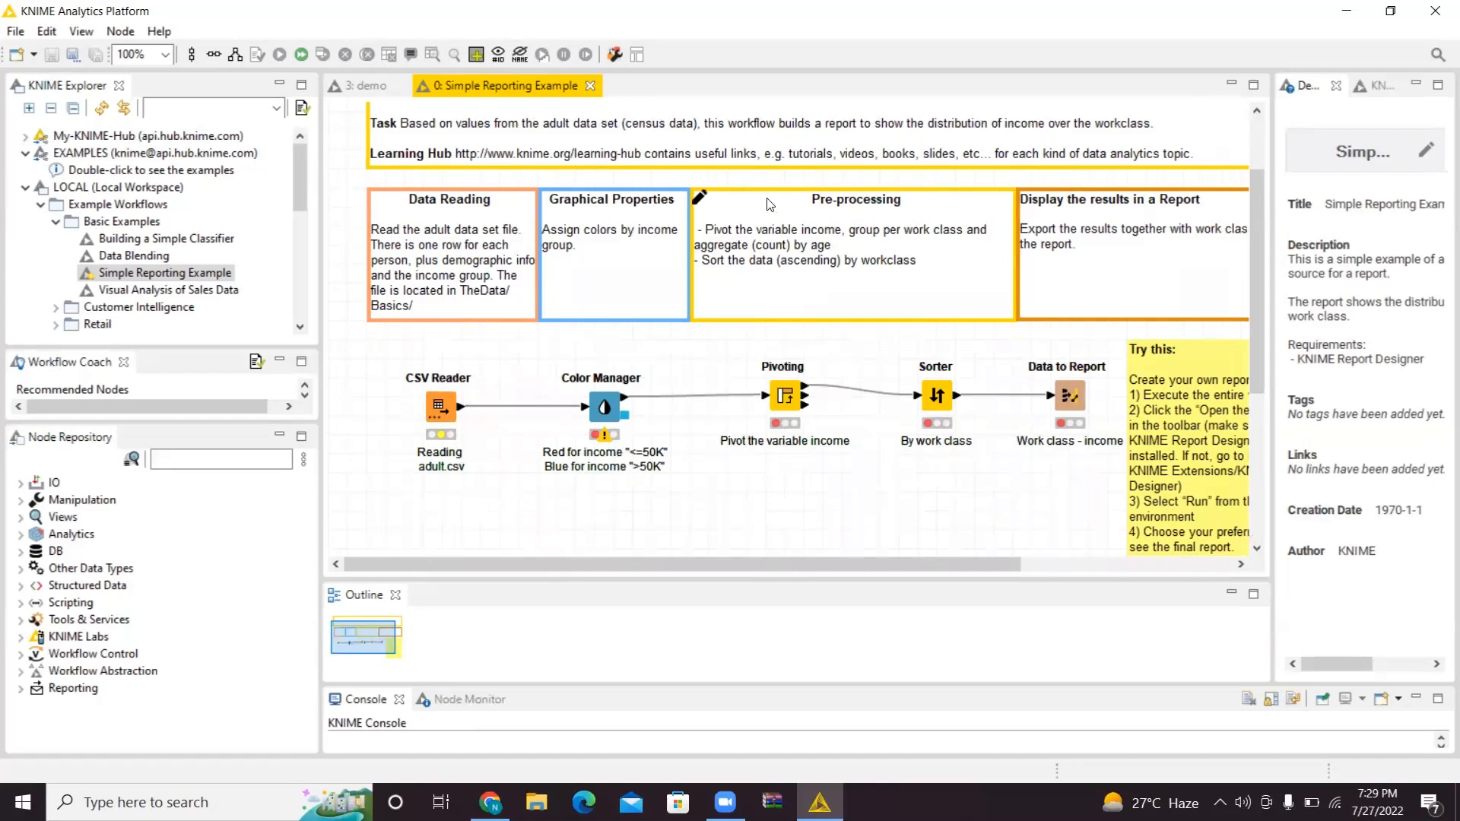
pyautogui.click(592, 89)
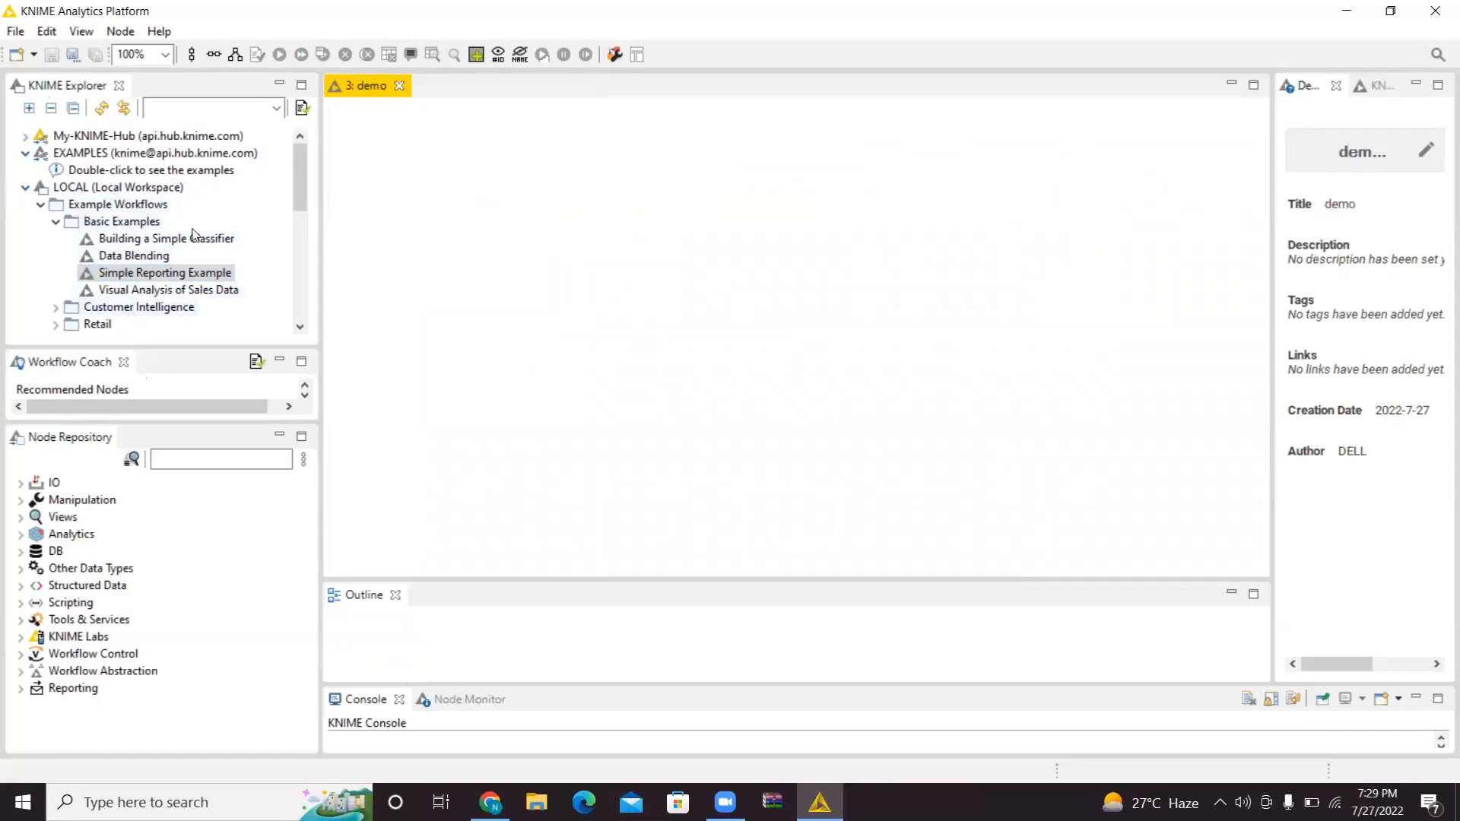
# - Shrink the KNIME Explorer and enlarge the Workflow Coach to show more recommended nodes
pyautogui.moveTo(301, 207); pyautogui.dragTo(316, 273)
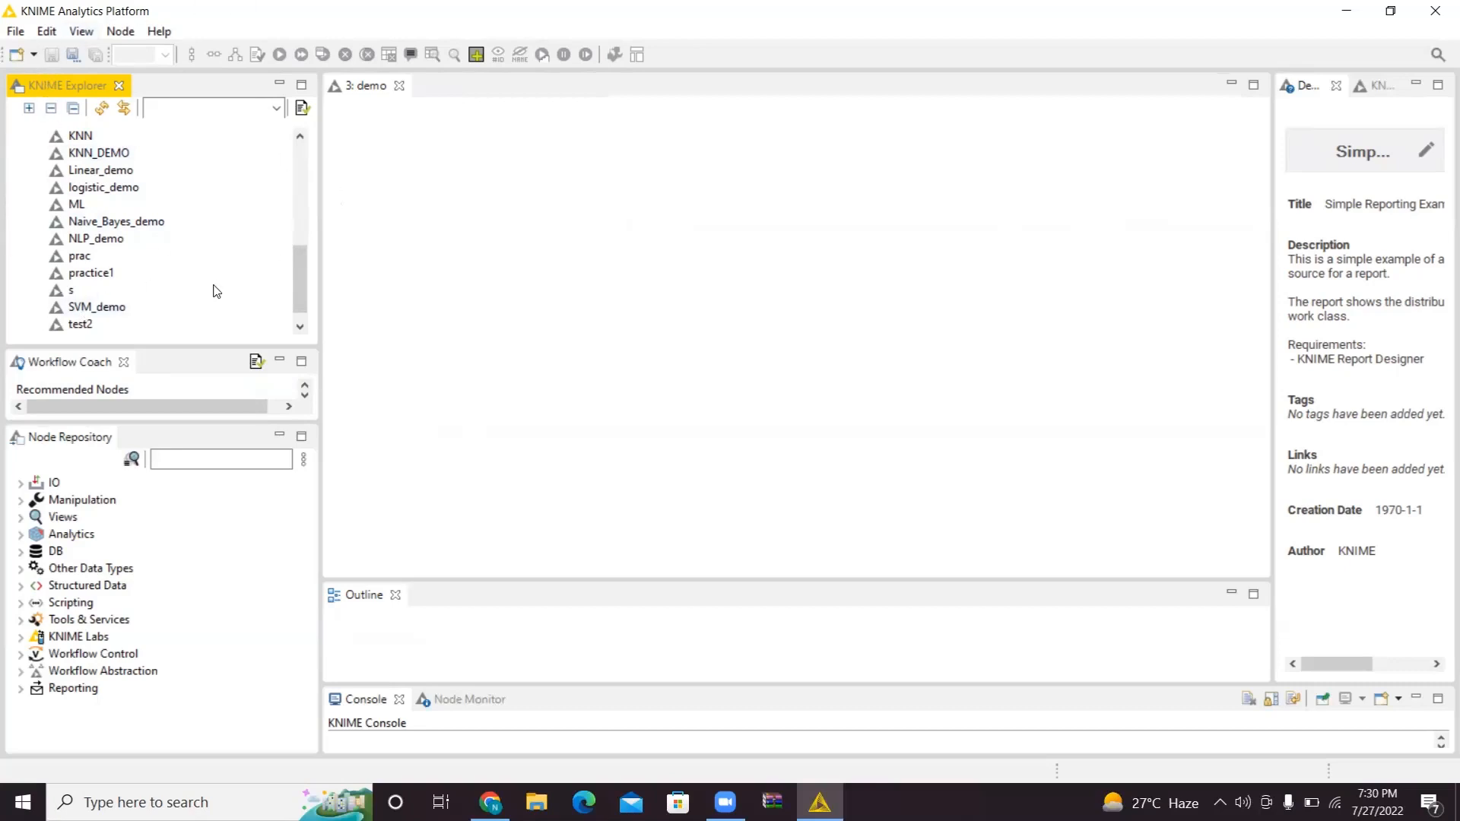
pyautogui.moveTo(172, 346); pyautogui.dragTo(169, 192)
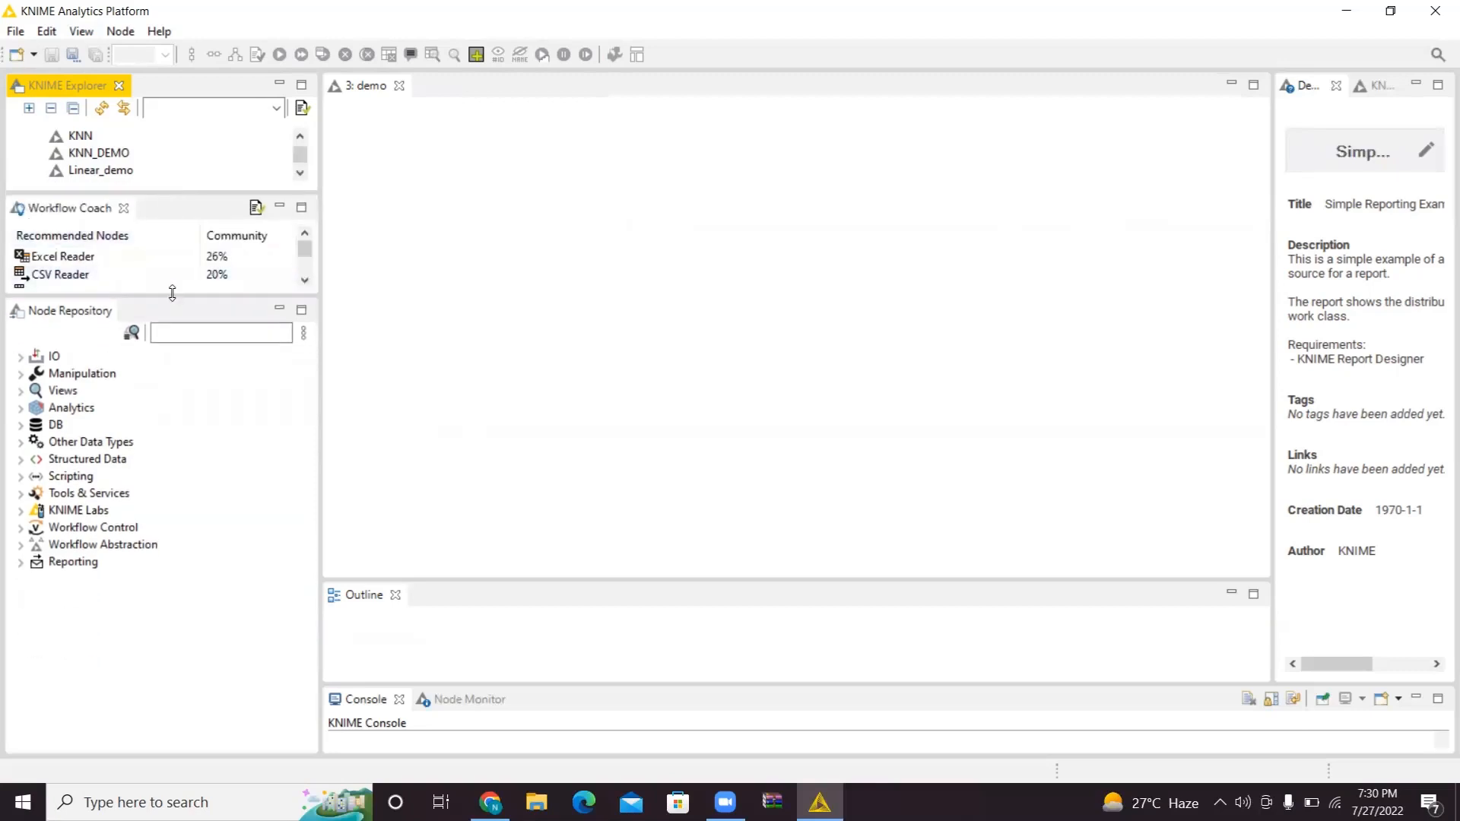
pyautogui.moveTo(173, 296); pyautogui.dragTo(199, 463)
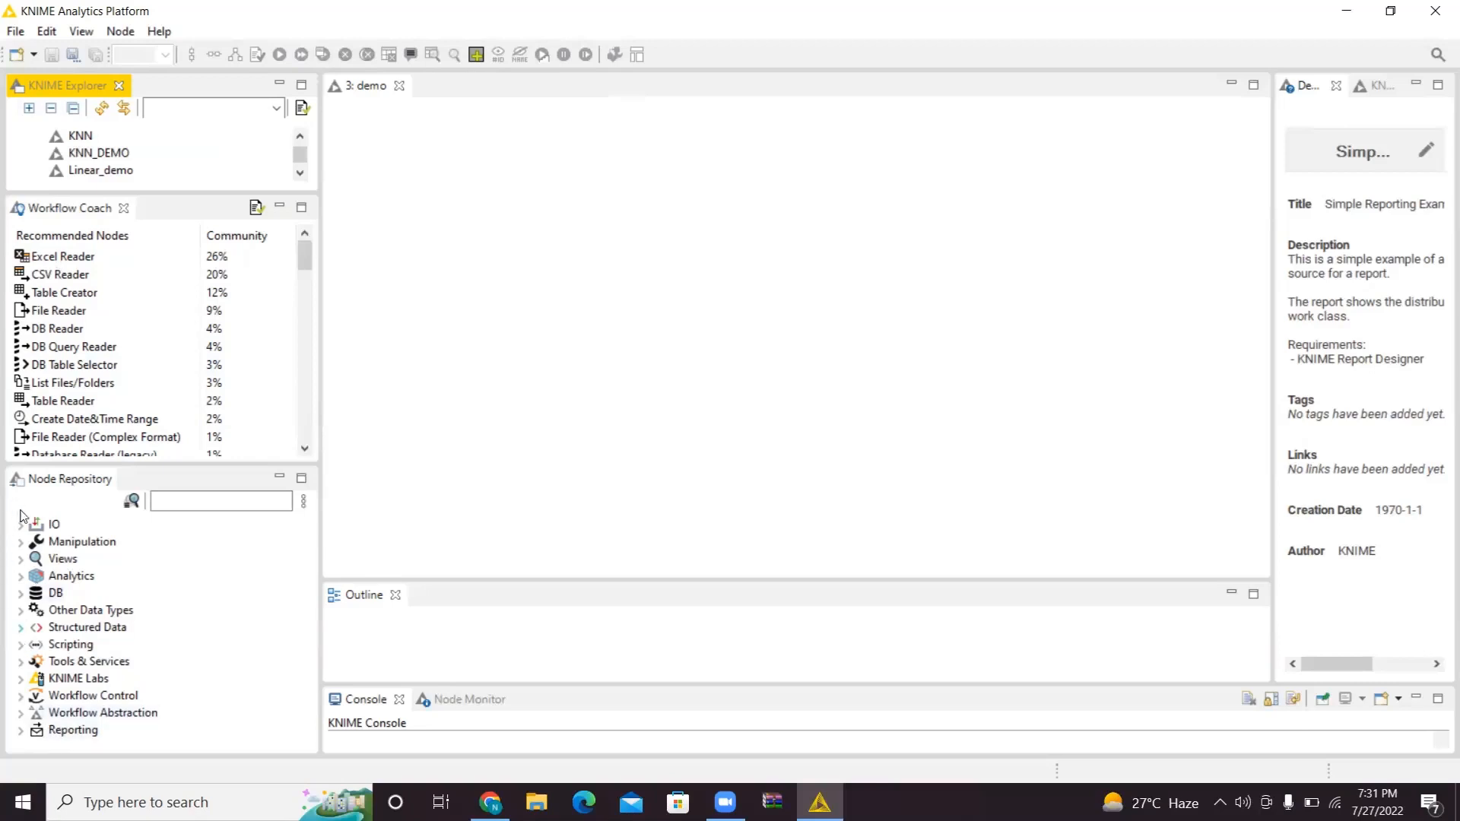
# - Expand the DB category in the Node Repository and look through its subcategories and the remaining categories
pyautogui.doubleClick(38, 597)
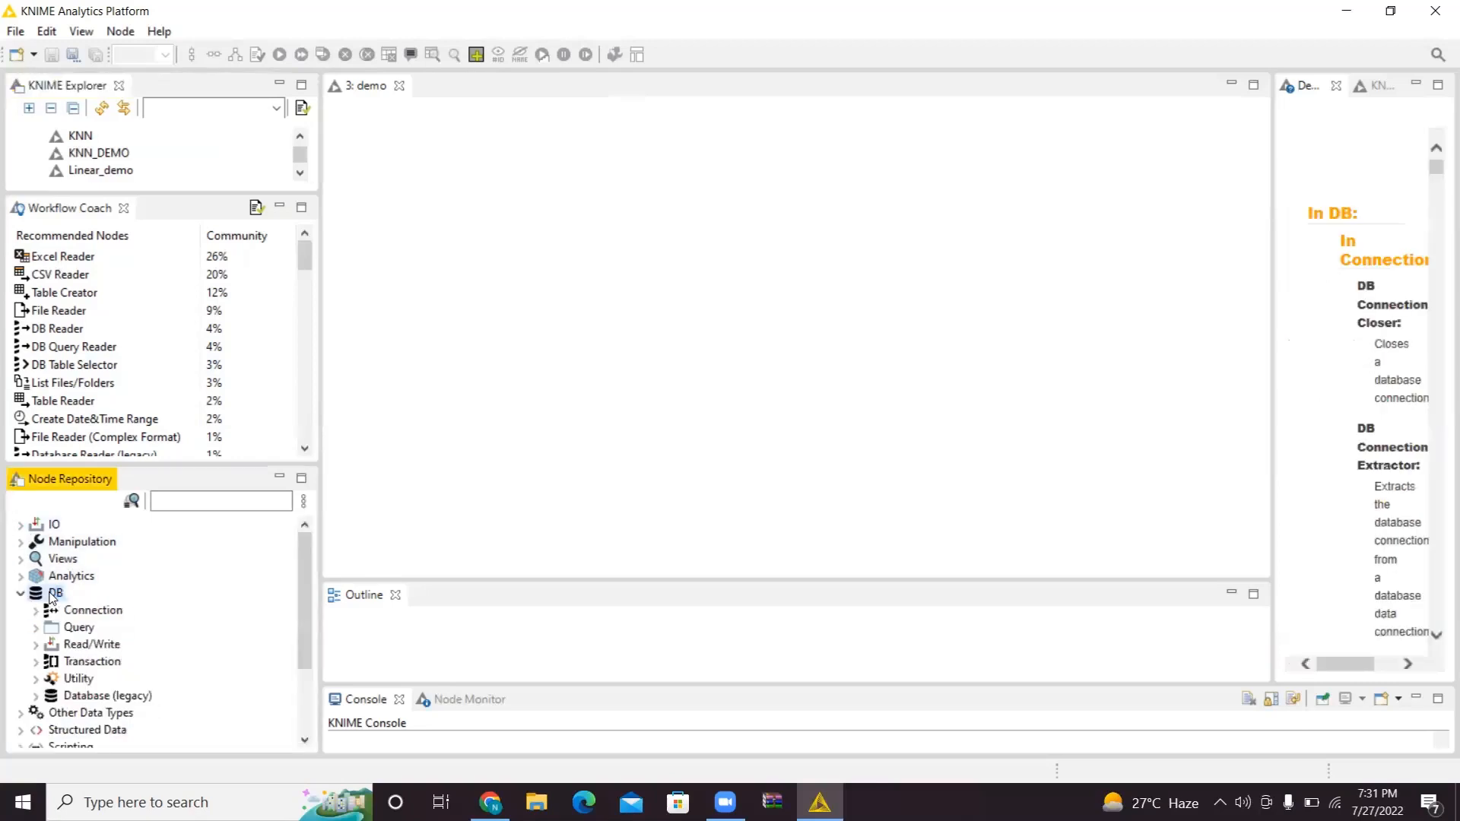
pyautogui.moveTo(301, 617); pyautogui.dragTo(301, 651)
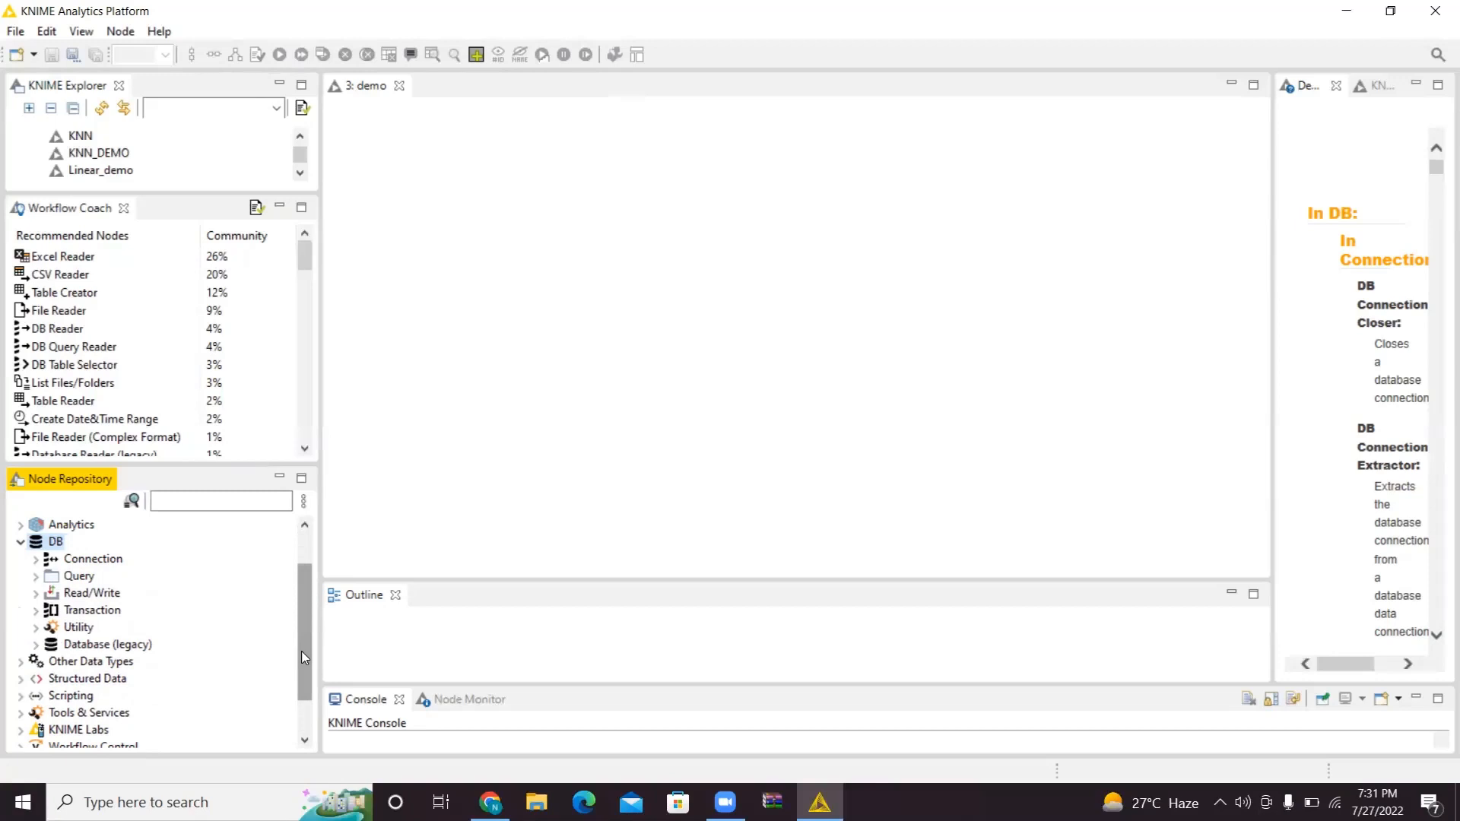
pyautogui.scroll(-1, 301, 651)
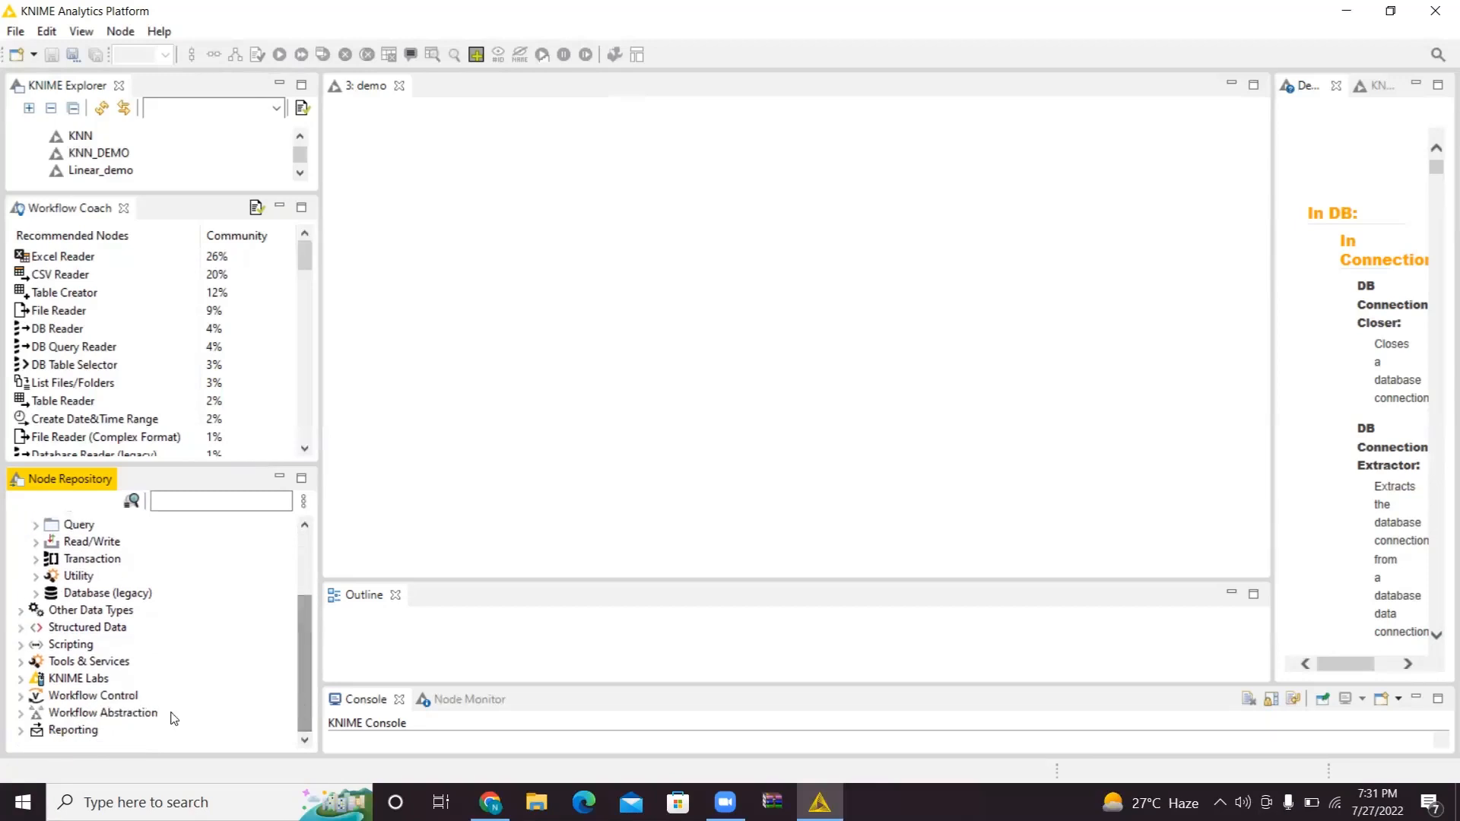
# - Search the Node Repository for csv and add a CSV Reader node to the demo workflow
pyautogui.click(196, 506)
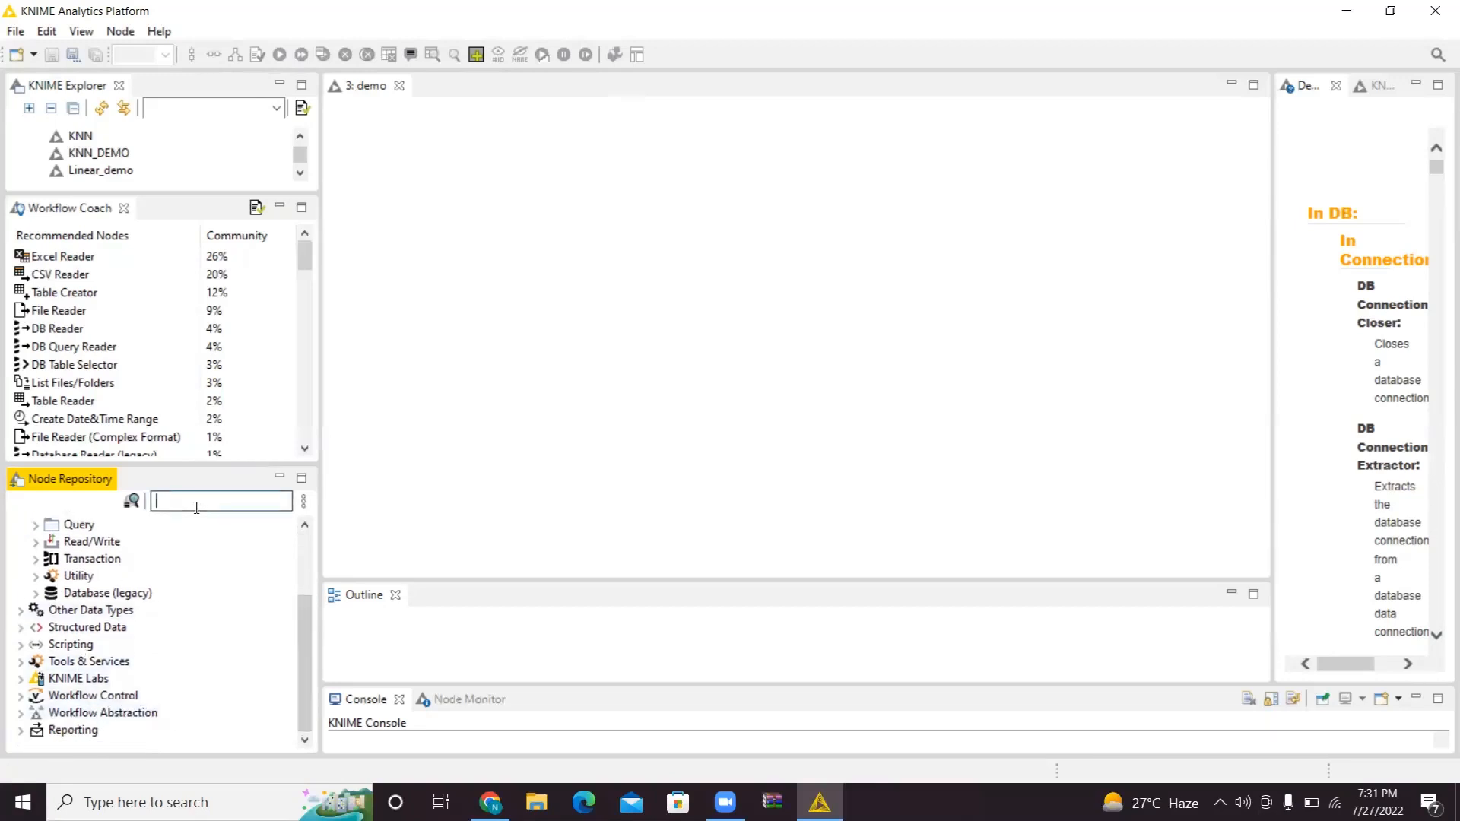
pyautogui.write('csv')
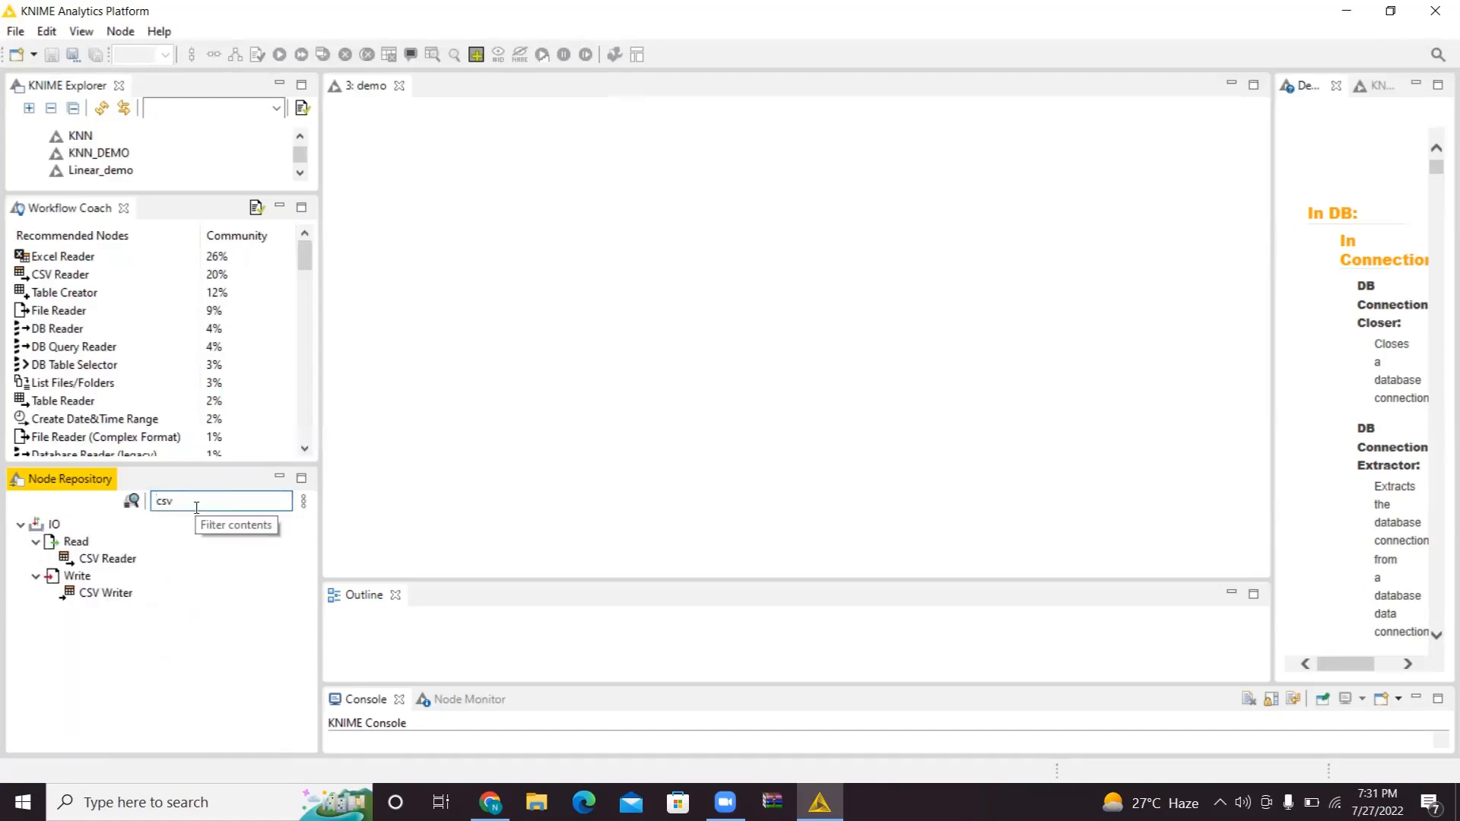
pyautogui.moveTo(128, 561); pyautogui.dragTo(472, 319)
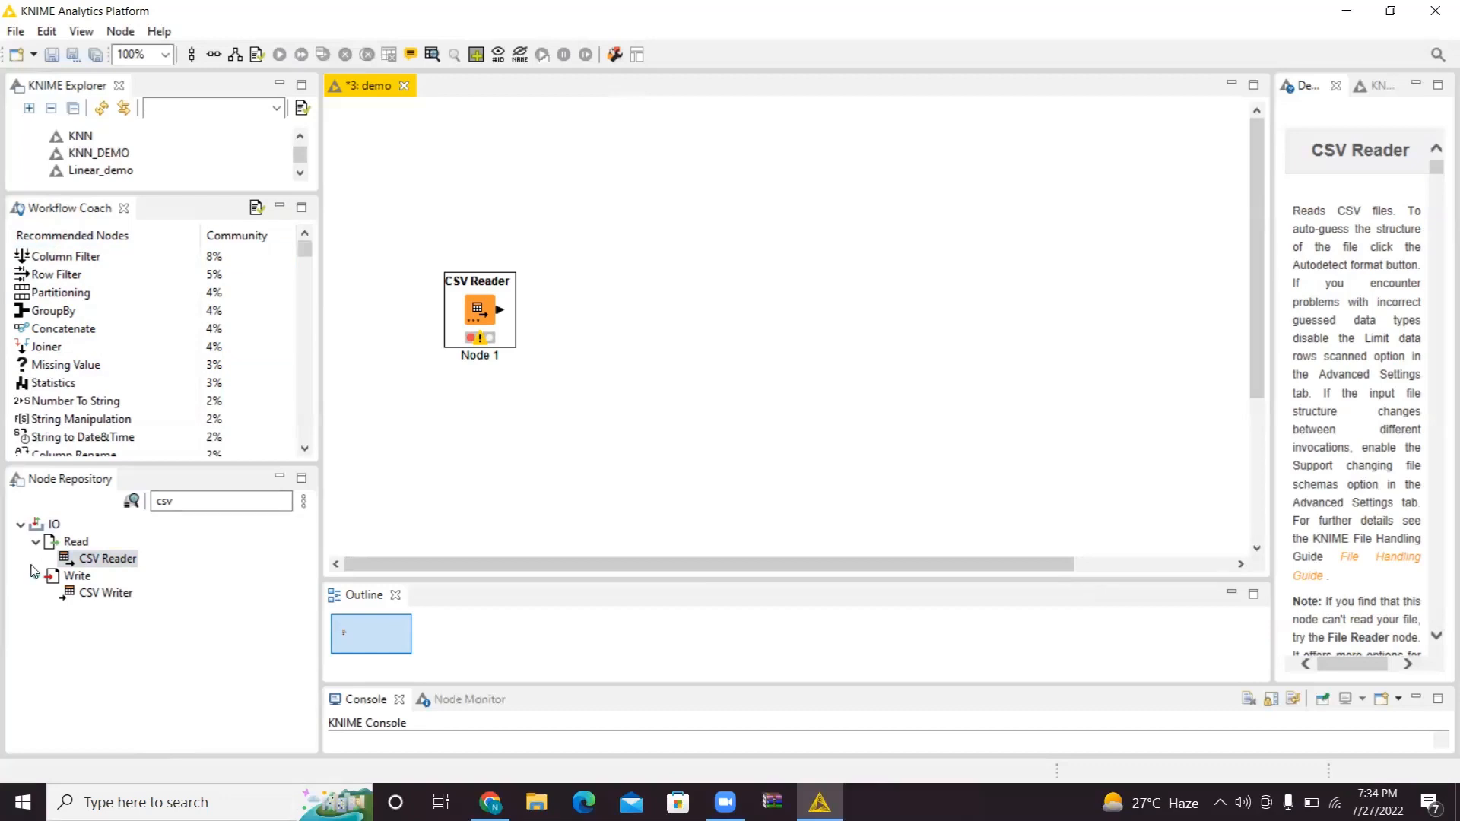
# - Add the recommended Column Filter and Row Filter nodes in a row to the right of the CSV Reader
pyautogui.moveTo(304, 253); pyautogui.dragTo(304, 430)
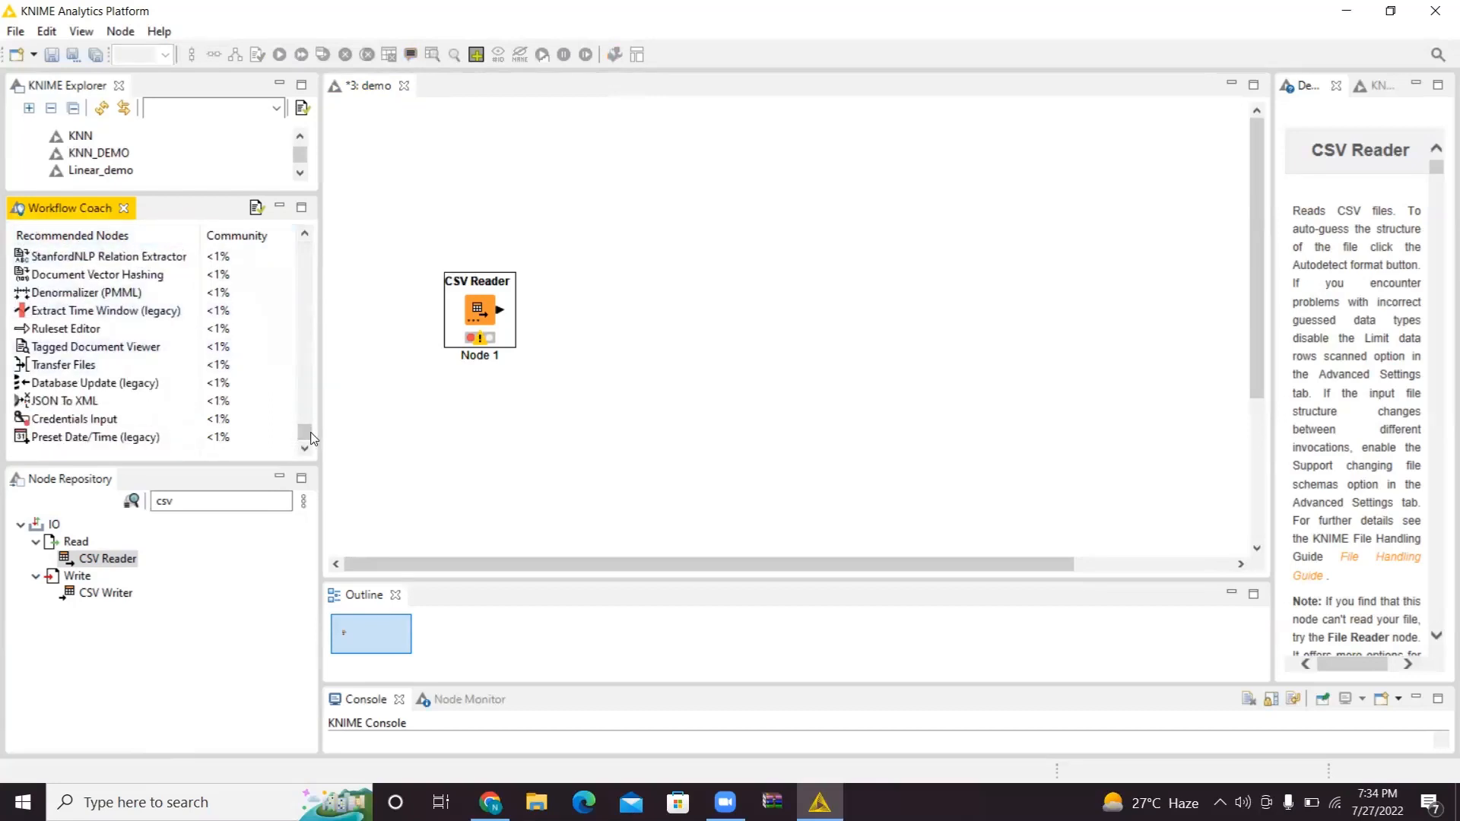
pyautogui.moveTo(305, 431); pyautogui.dragTo(281, 204)
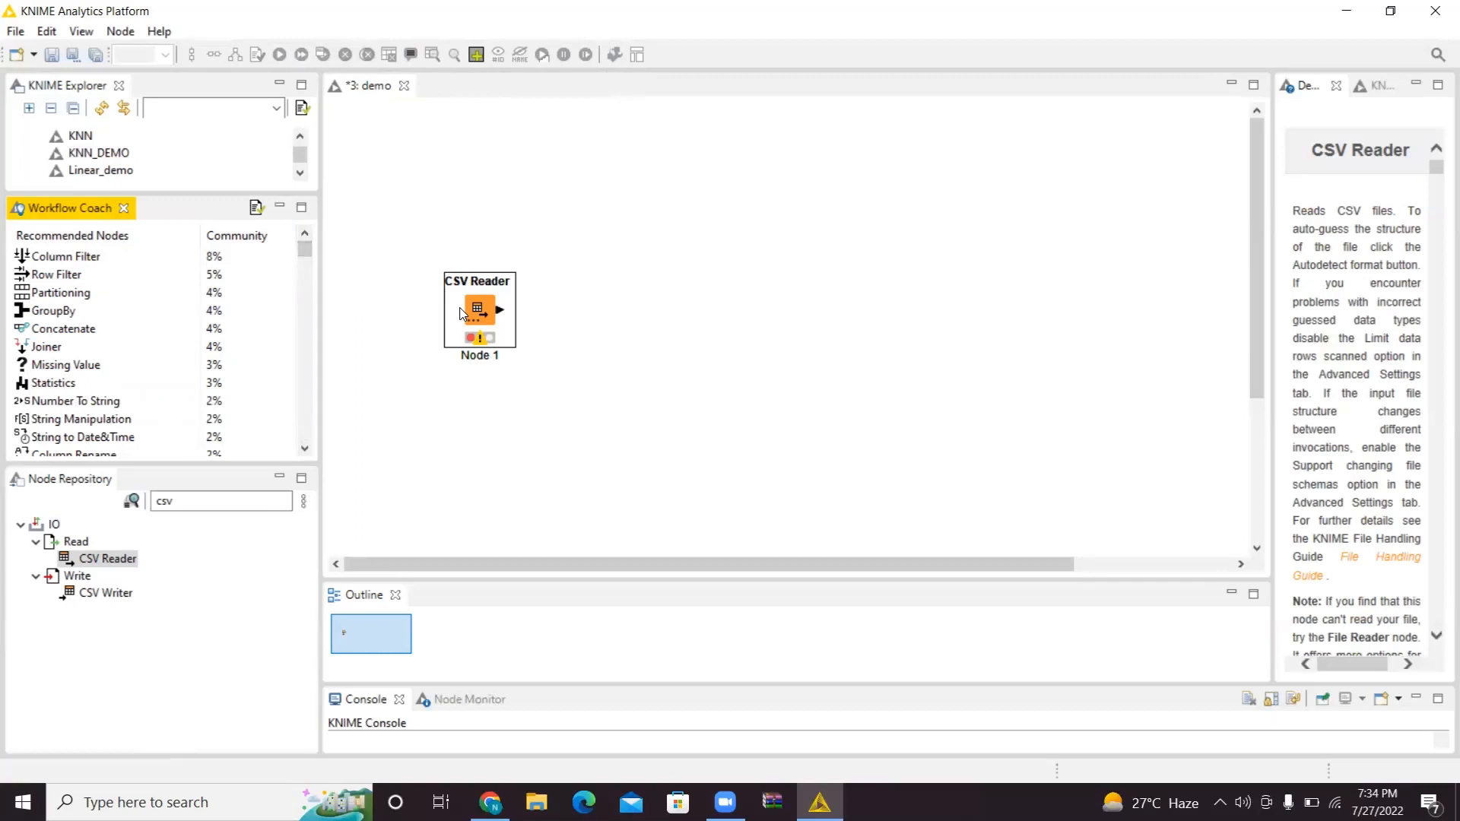
pyautogui.click(201, 503)
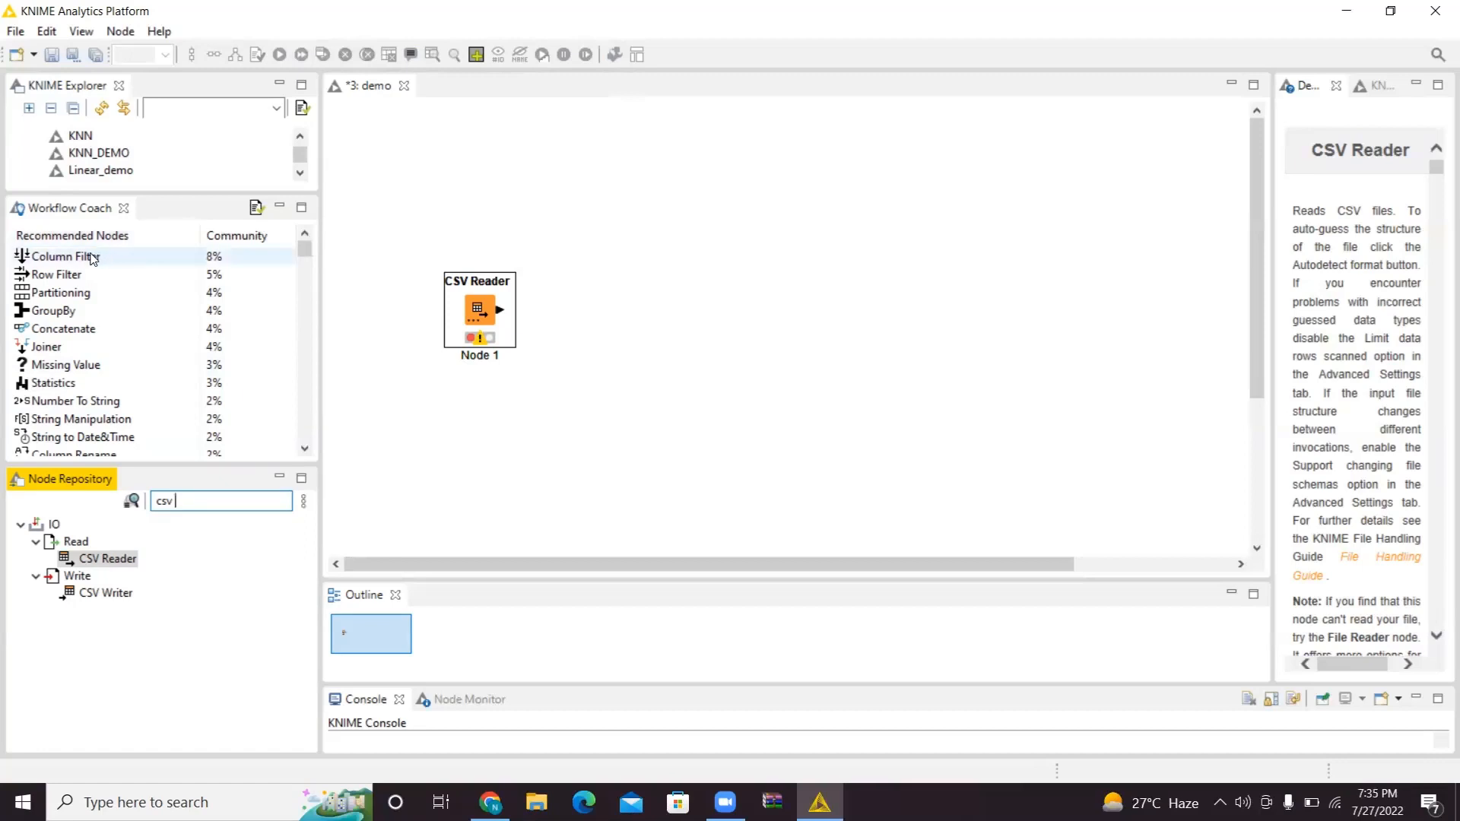
pyautogui.moveTo(96, 256); pyautogui.dragTo(641, 319)
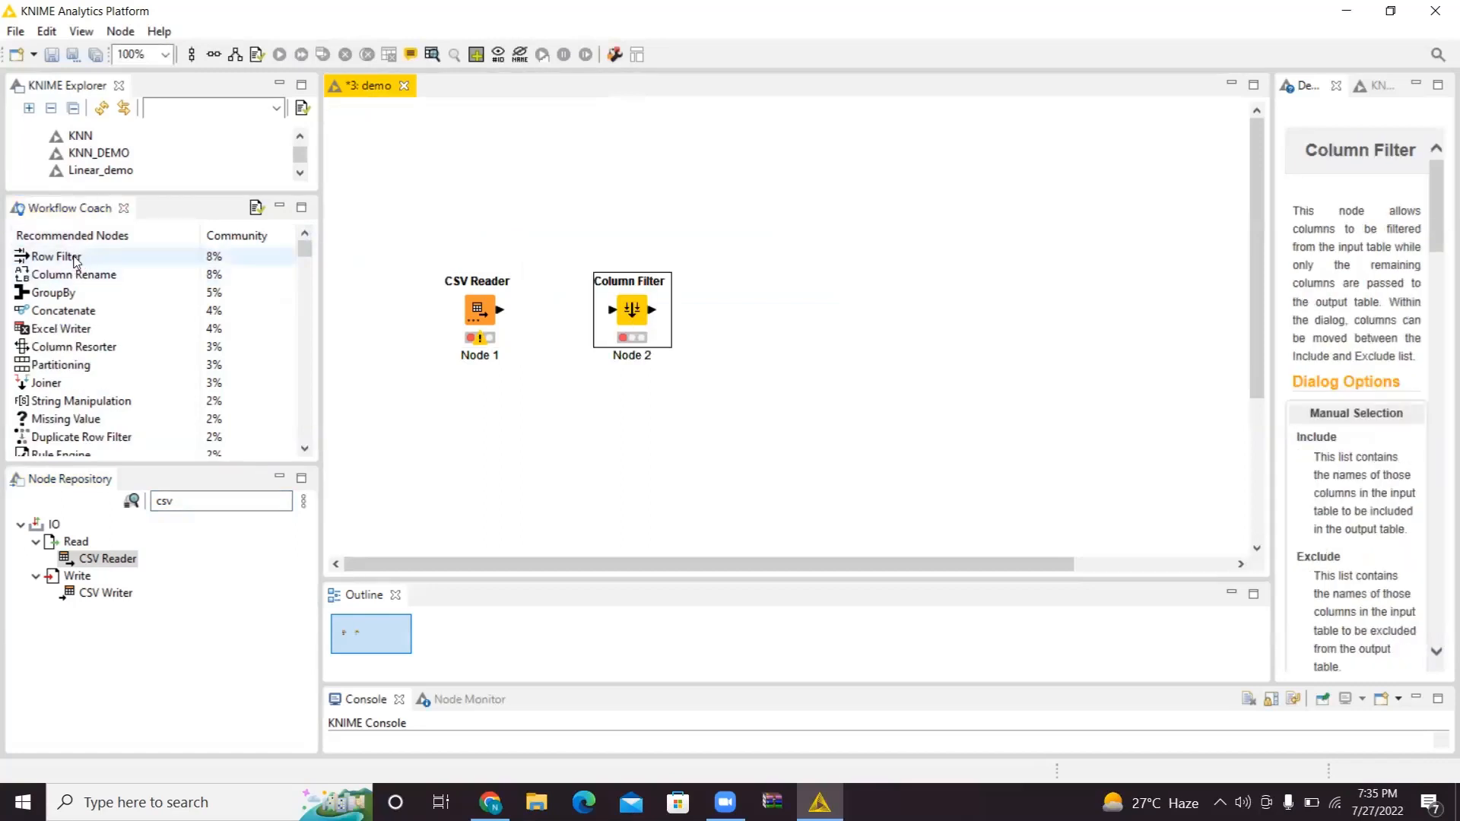
pyautogui.moveTo(76, 259); pyautogui.dragTo(768, 319)
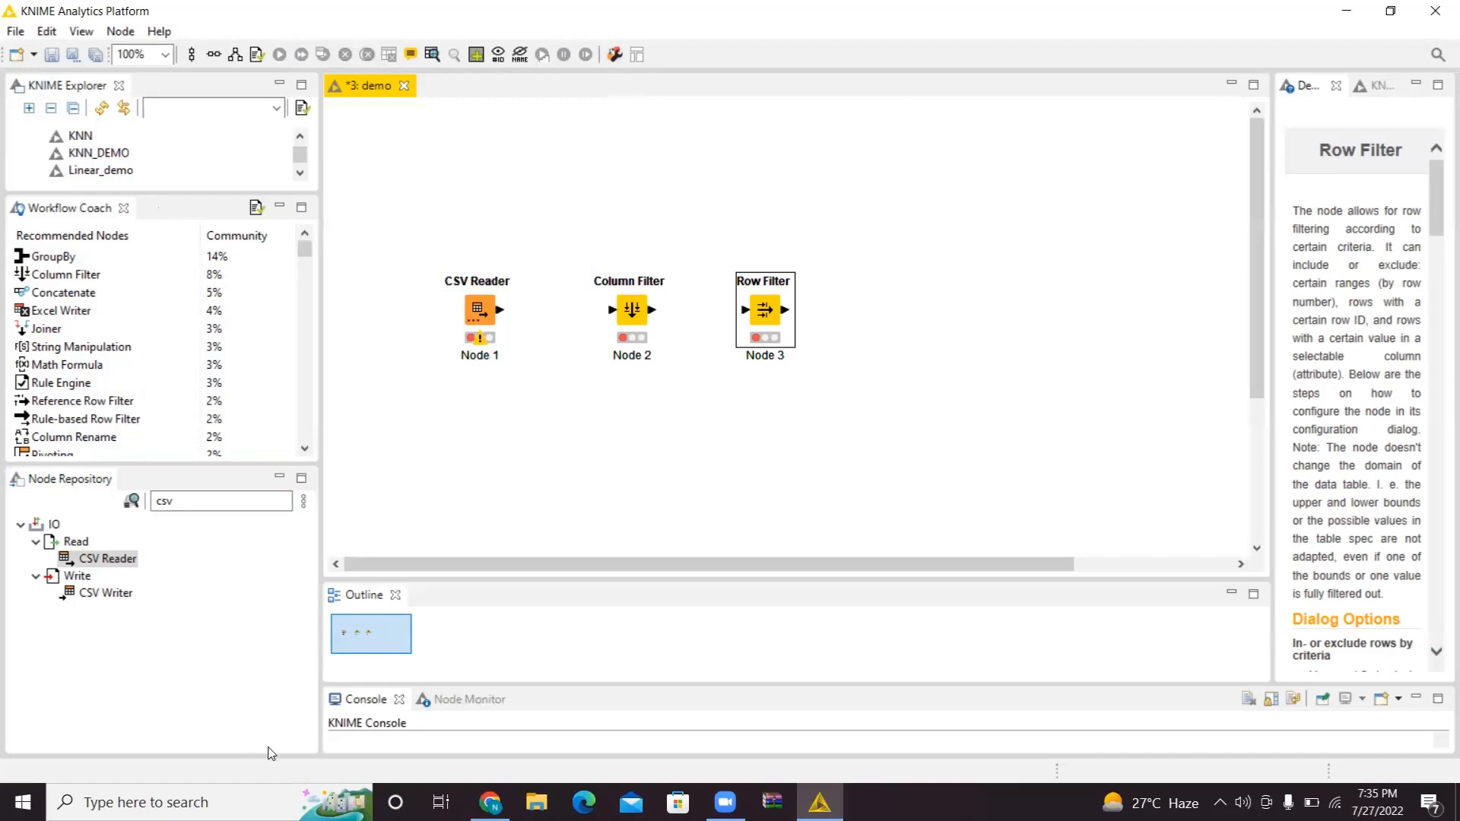
# - Clear the node search, then enlarge the Node Repository and expand its Analytics category
pyautogui.click(235, 498)
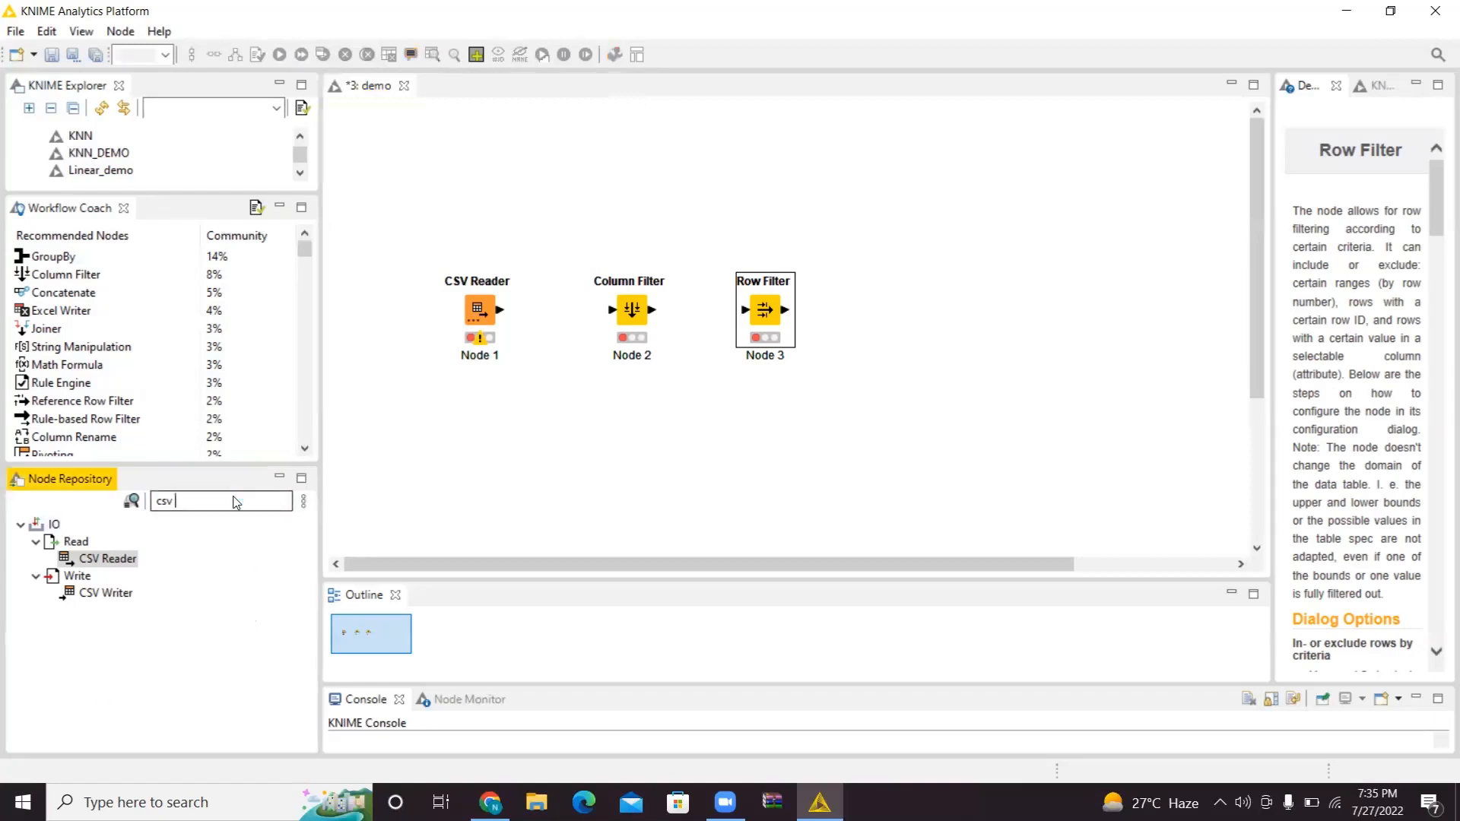
pyautogui.press('BackSpace')
pyautogui.press('BackSpace')
pyautogui.press('BackSpace')
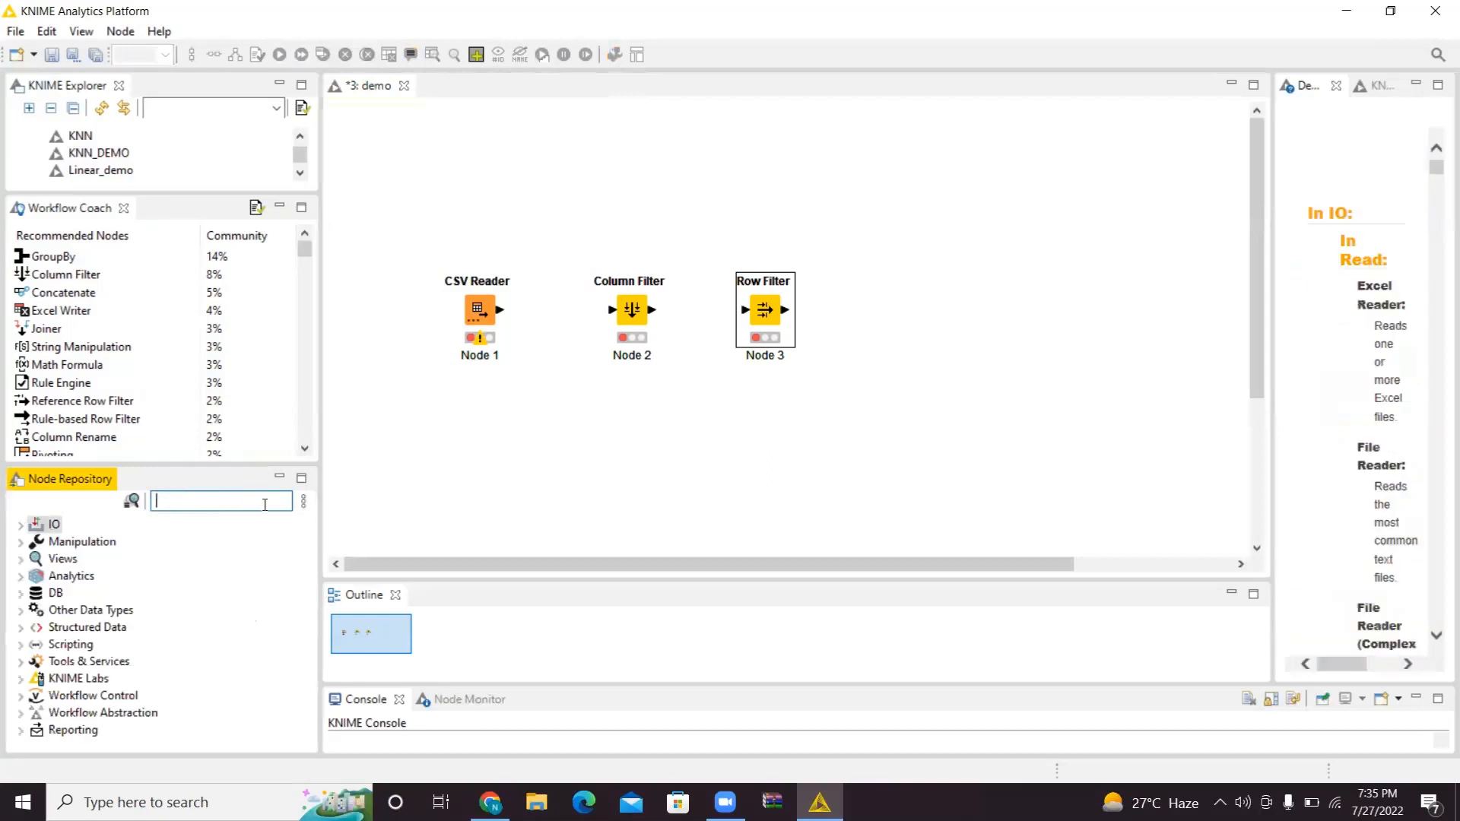
pyautogui.moveTo(241, 465); pyautogui.dragTo(237, 253)
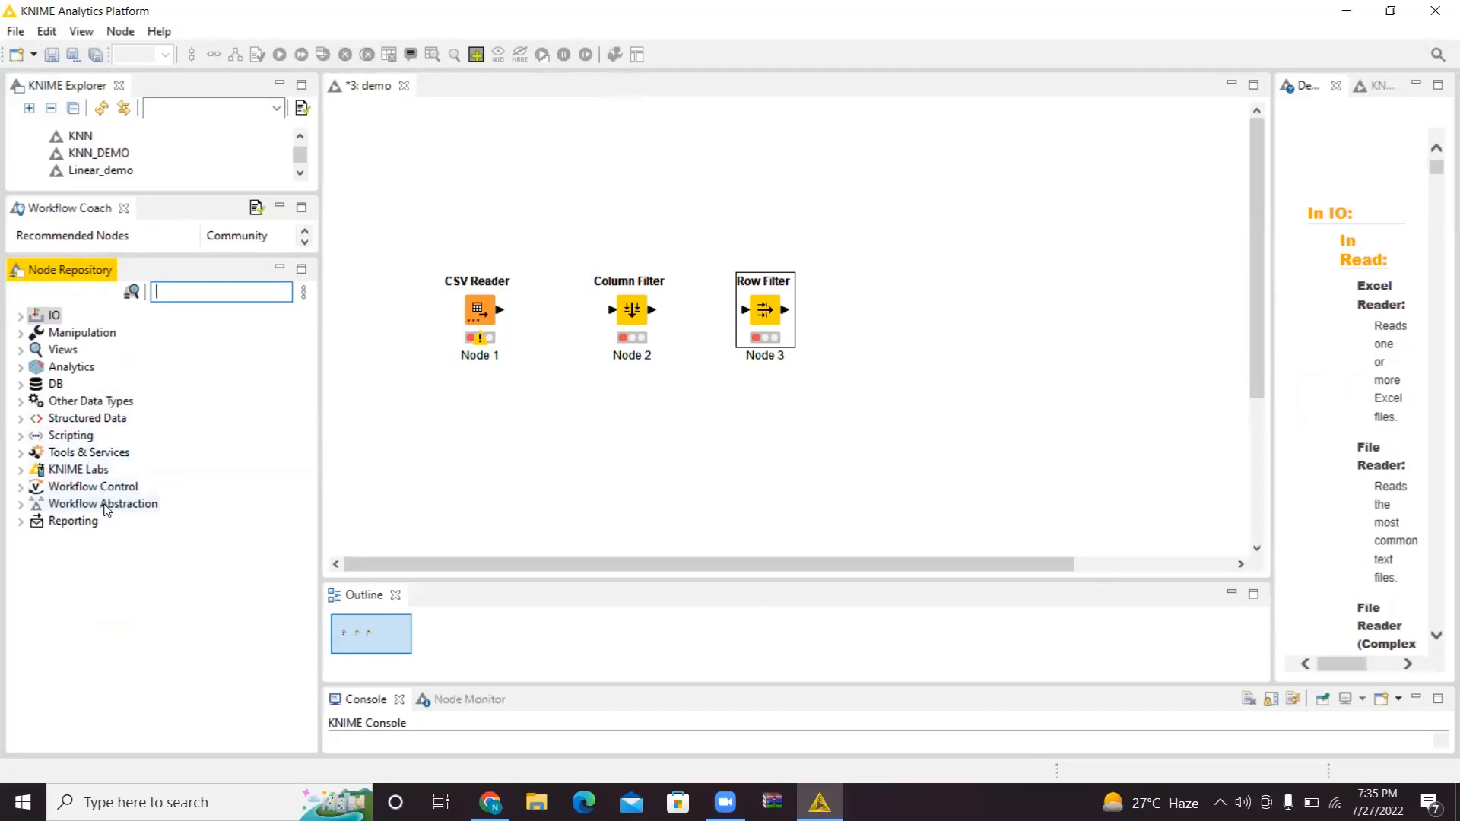
pyautogui.doubleClick(89, 367)
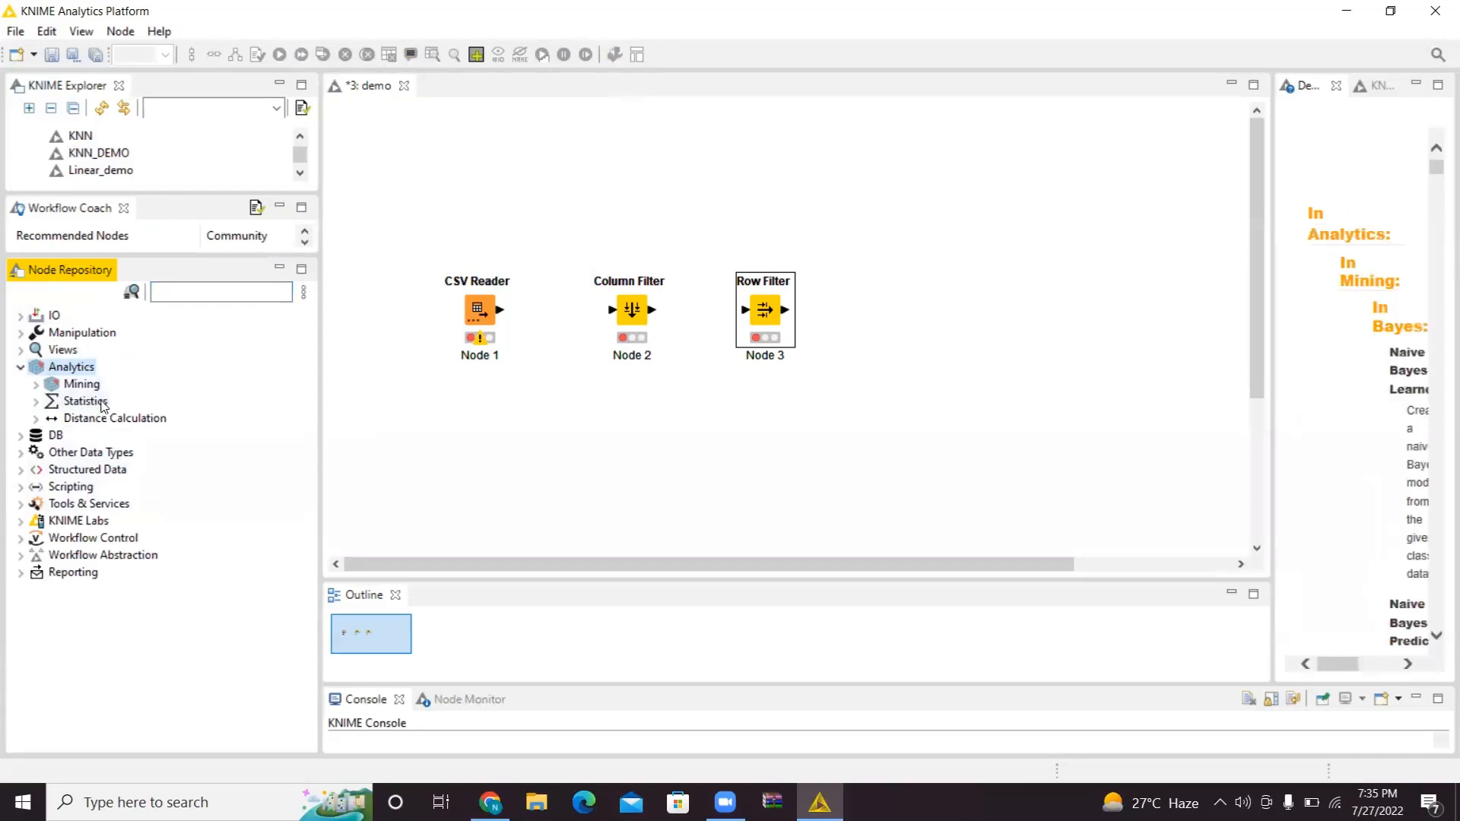
# - Expand the Views, Manipulation and IO categories in the Node Repository, and look through the JavaScript view nodes
pyautogui.doubleClick(39, 350)
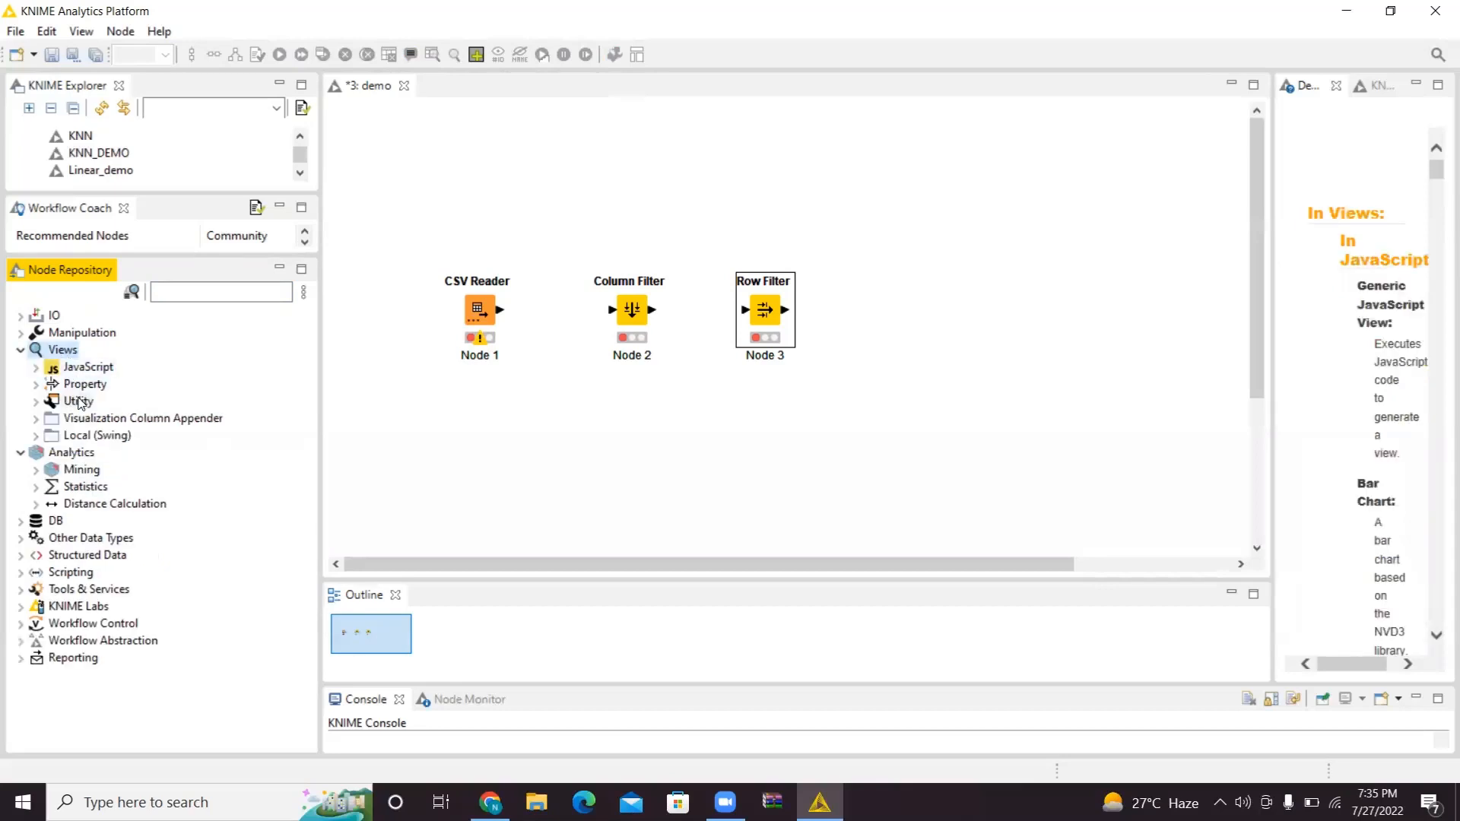
pyautogui.doubleClick(82, 334)
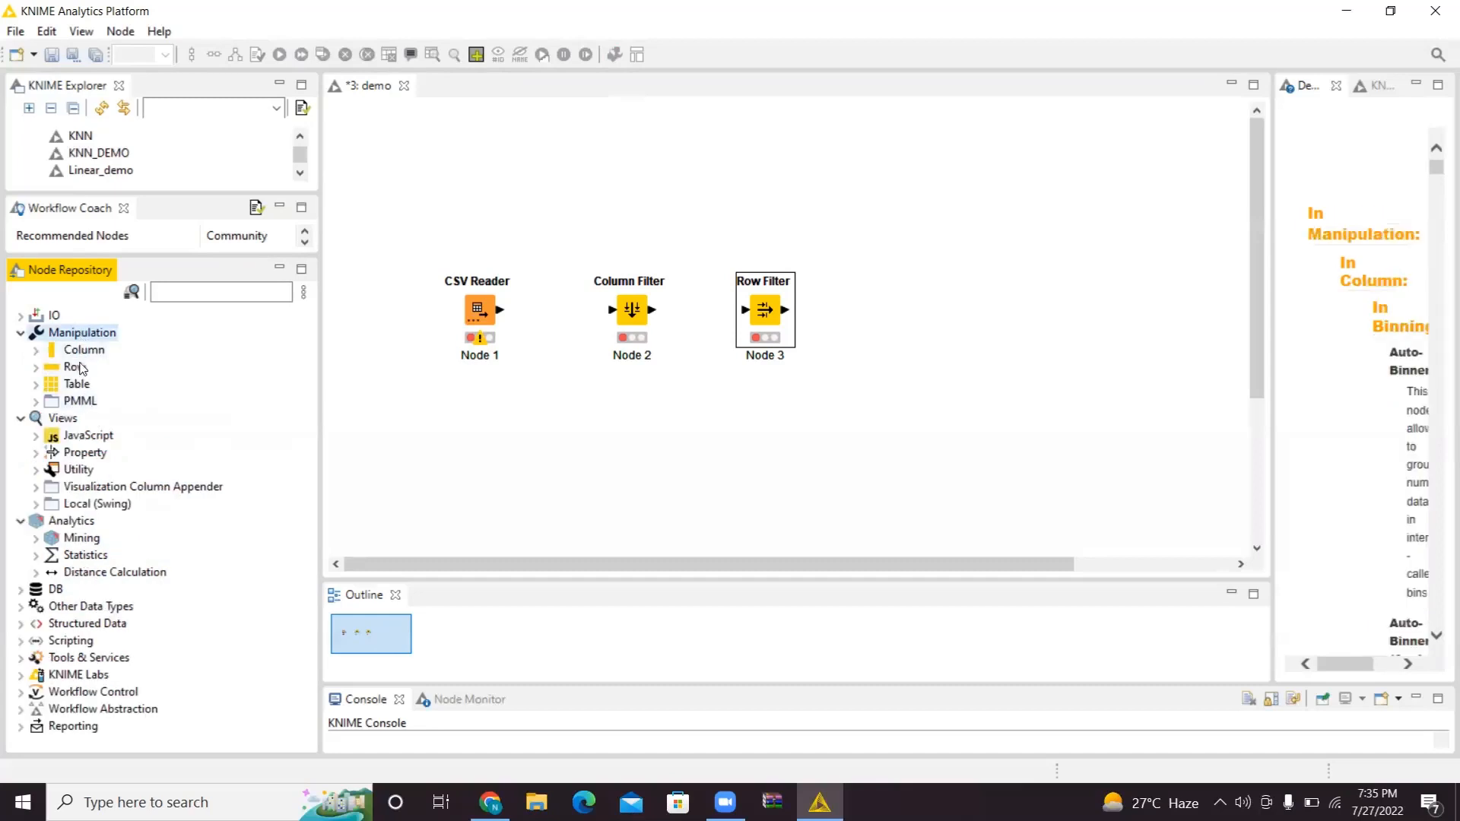
pyautogui.doubleClick(53, 319)
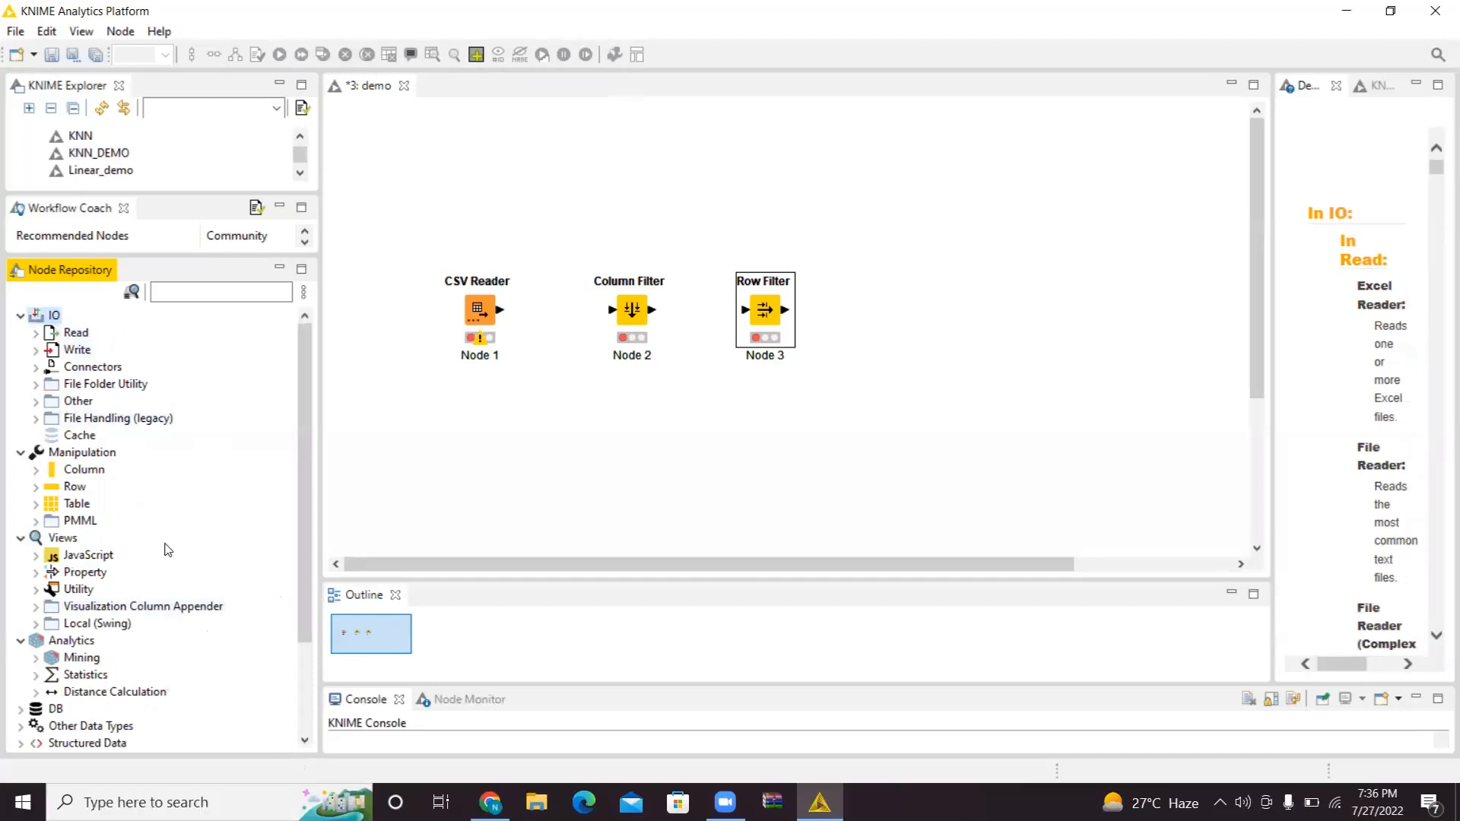
pyautogui.doubleClick(99, 556)
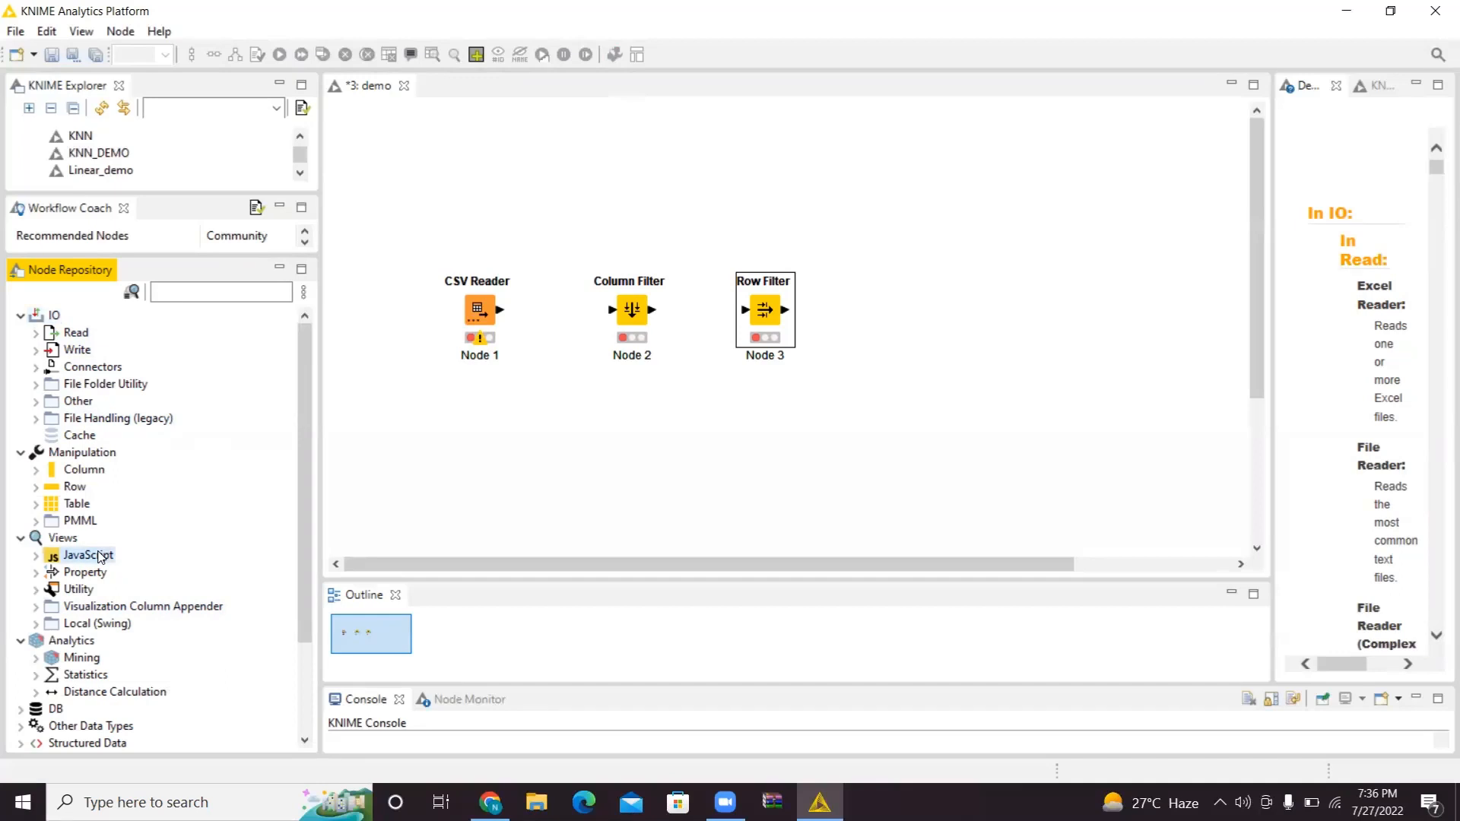
pyautogui.scroll(-4, 303, 491)
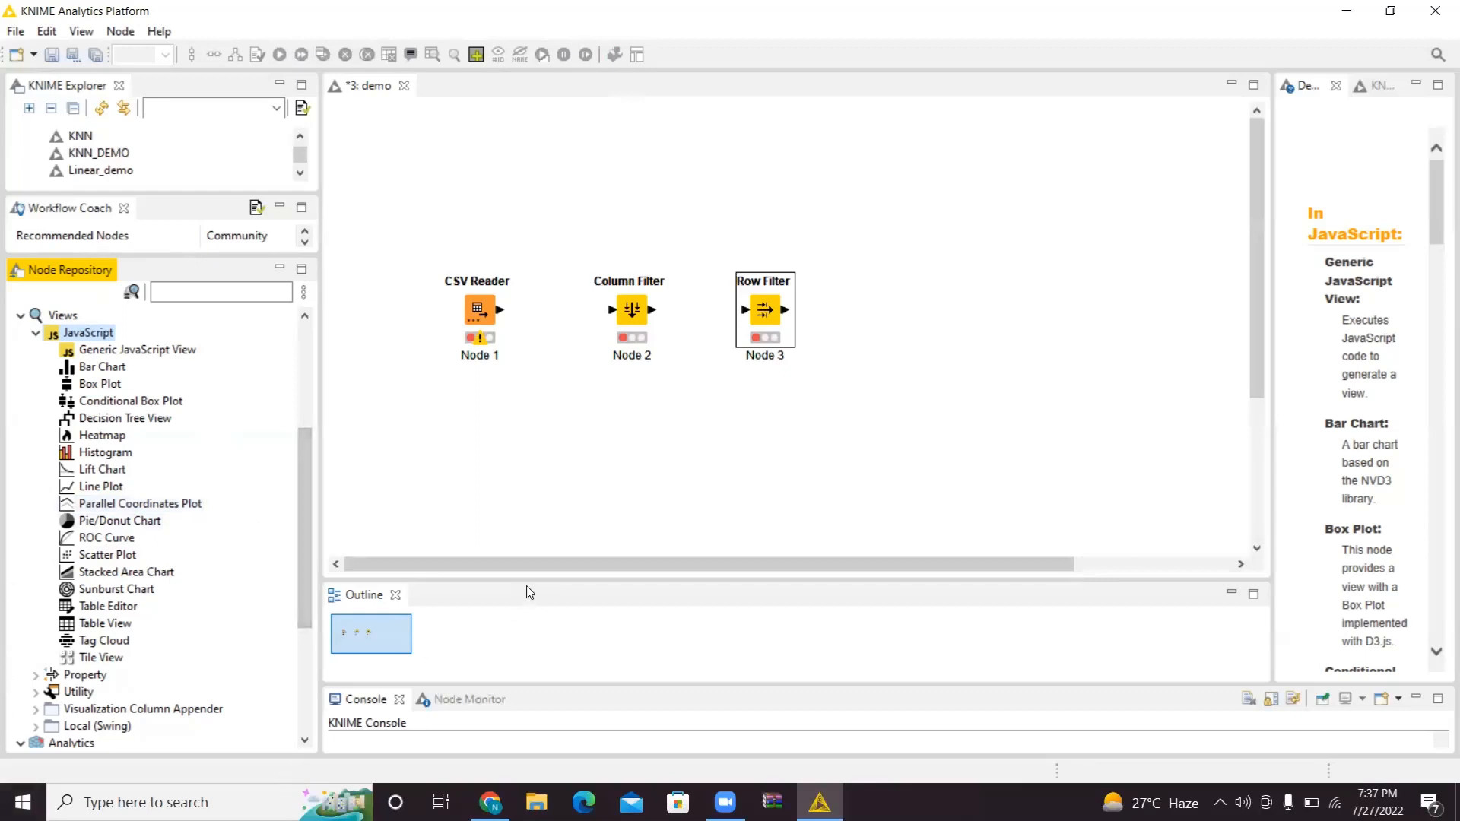
# - Enlarge the Outline view and connect the CSV Reader's output to the Column Filter's input
pyautogui.moveTo(533, 580); pyautogui.dragTo(521, 418)
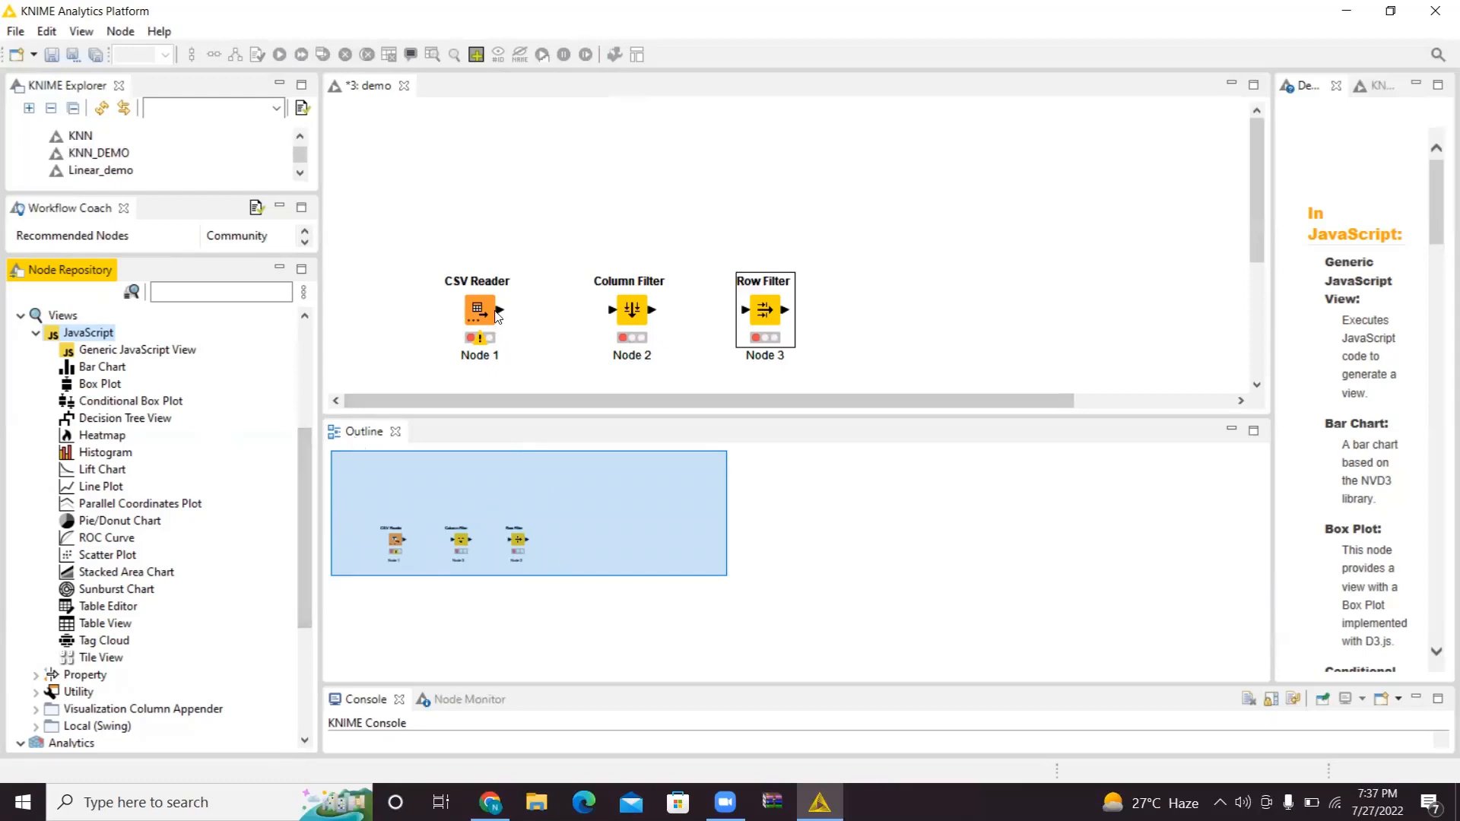
pyautogui.moveTo(500, 309); pyautogui.dragTo(619, 308)
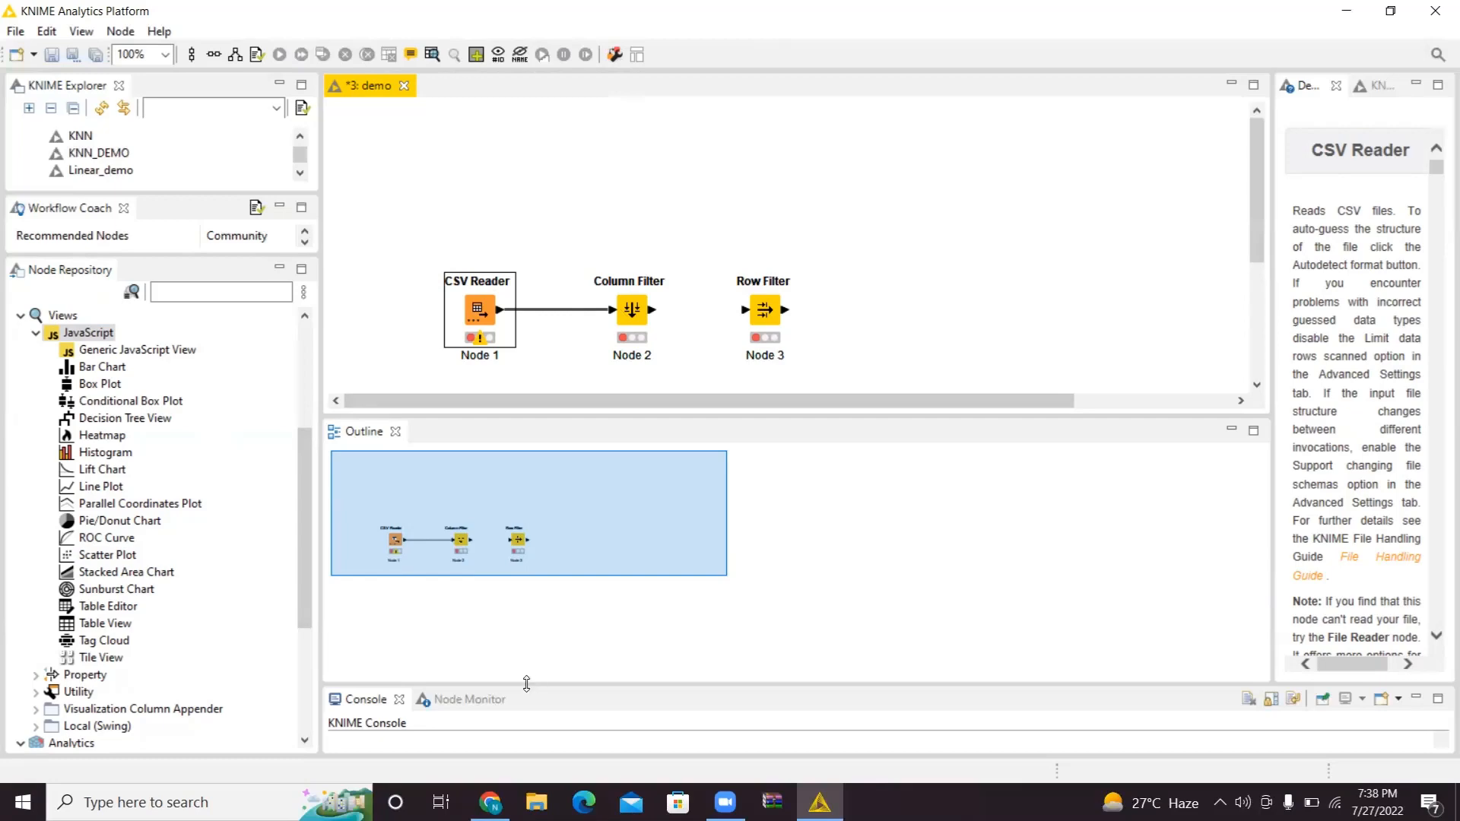
# - Enlarge the Console to read its log path and warning lines, then shrink it back to give the workflow editor more room
pyautogui.moveTo(526, 684); pyautogui.dragTo(530, 492)
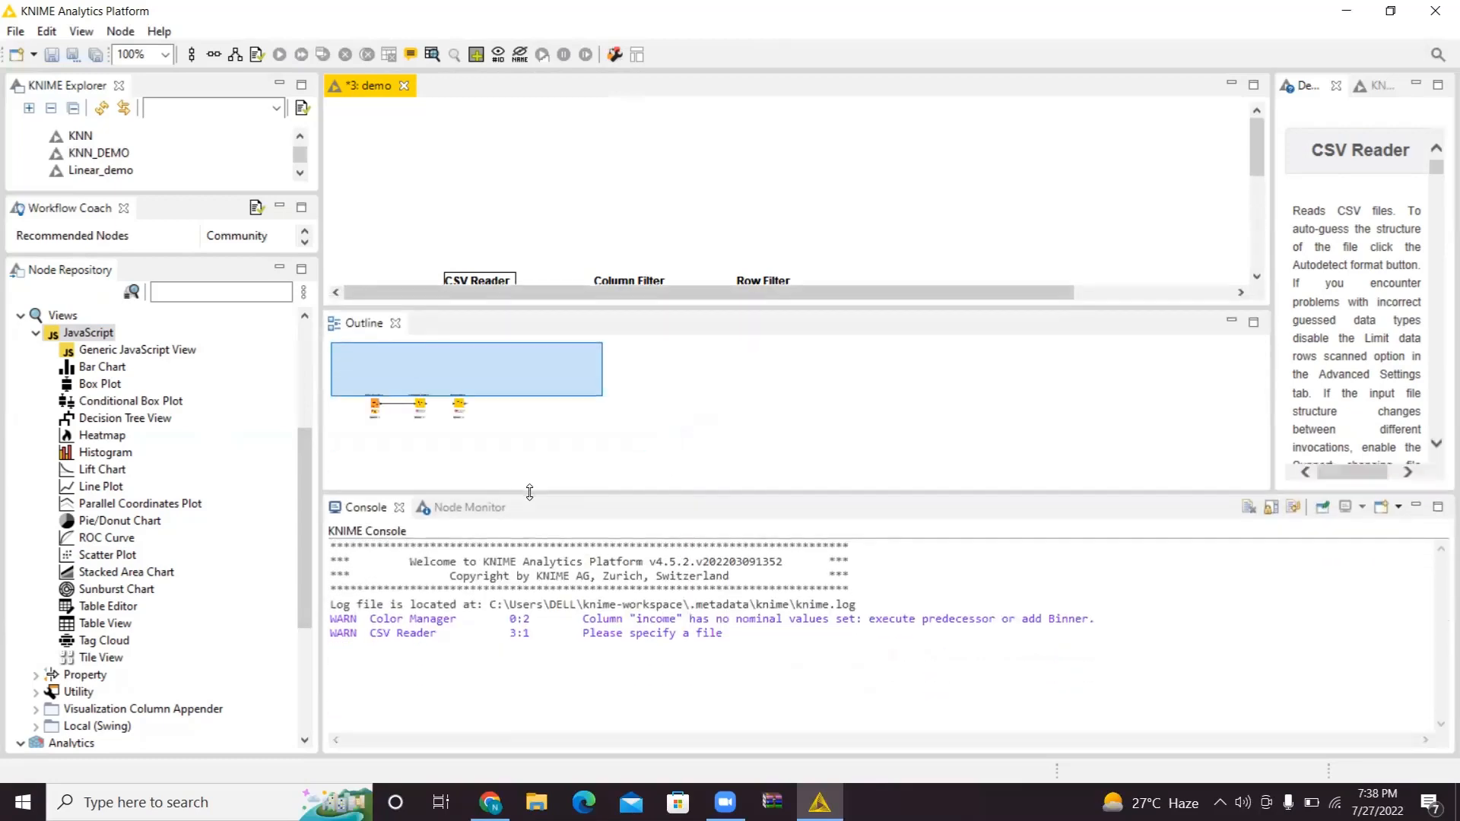
pyautogui.moveTo(647, 307); pyautogui.dragTo(700, 425)
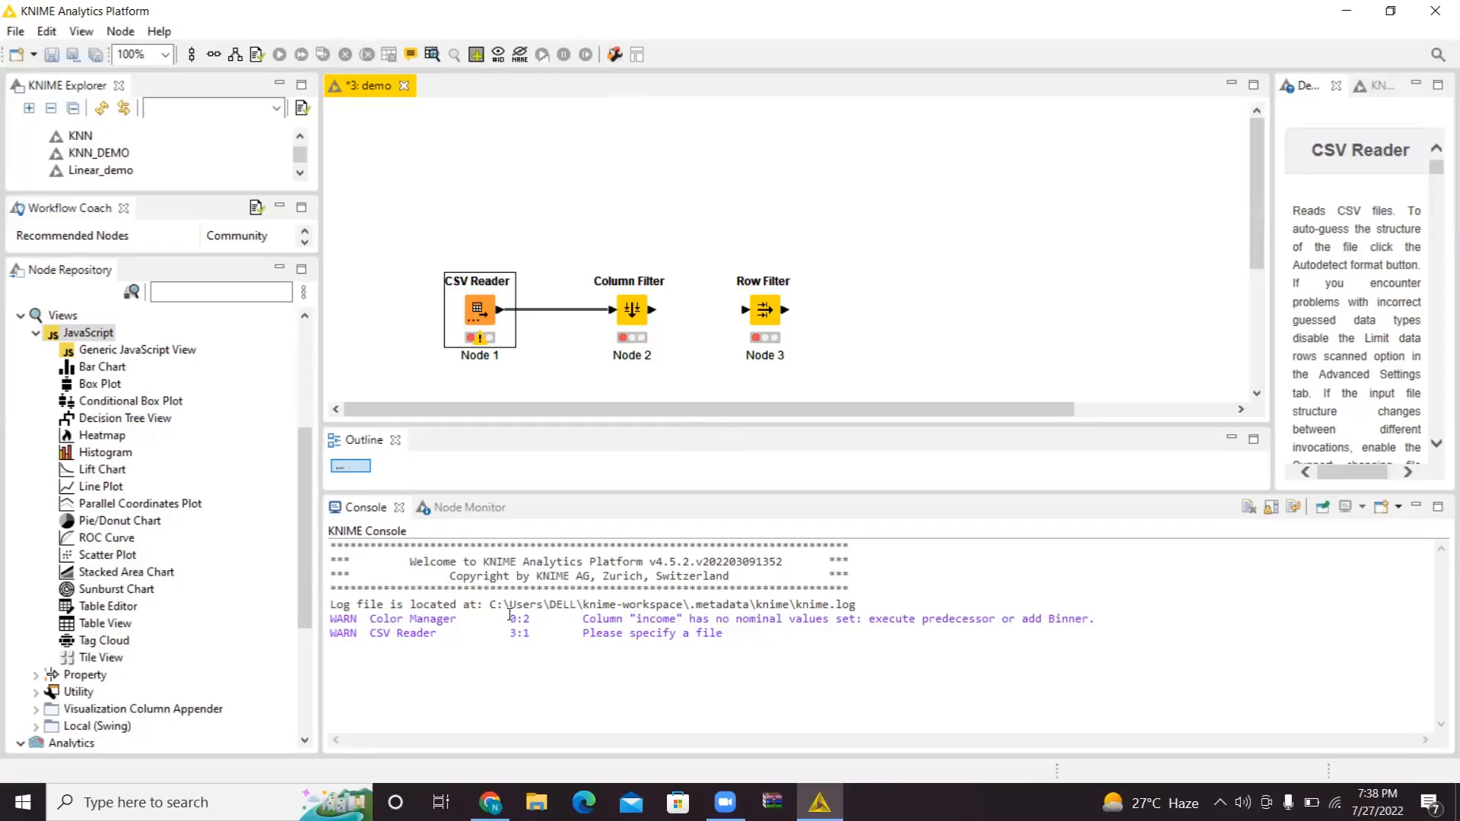
pyautogui.moveTo(402, 622); pyautogui.dragTo(755, 606)
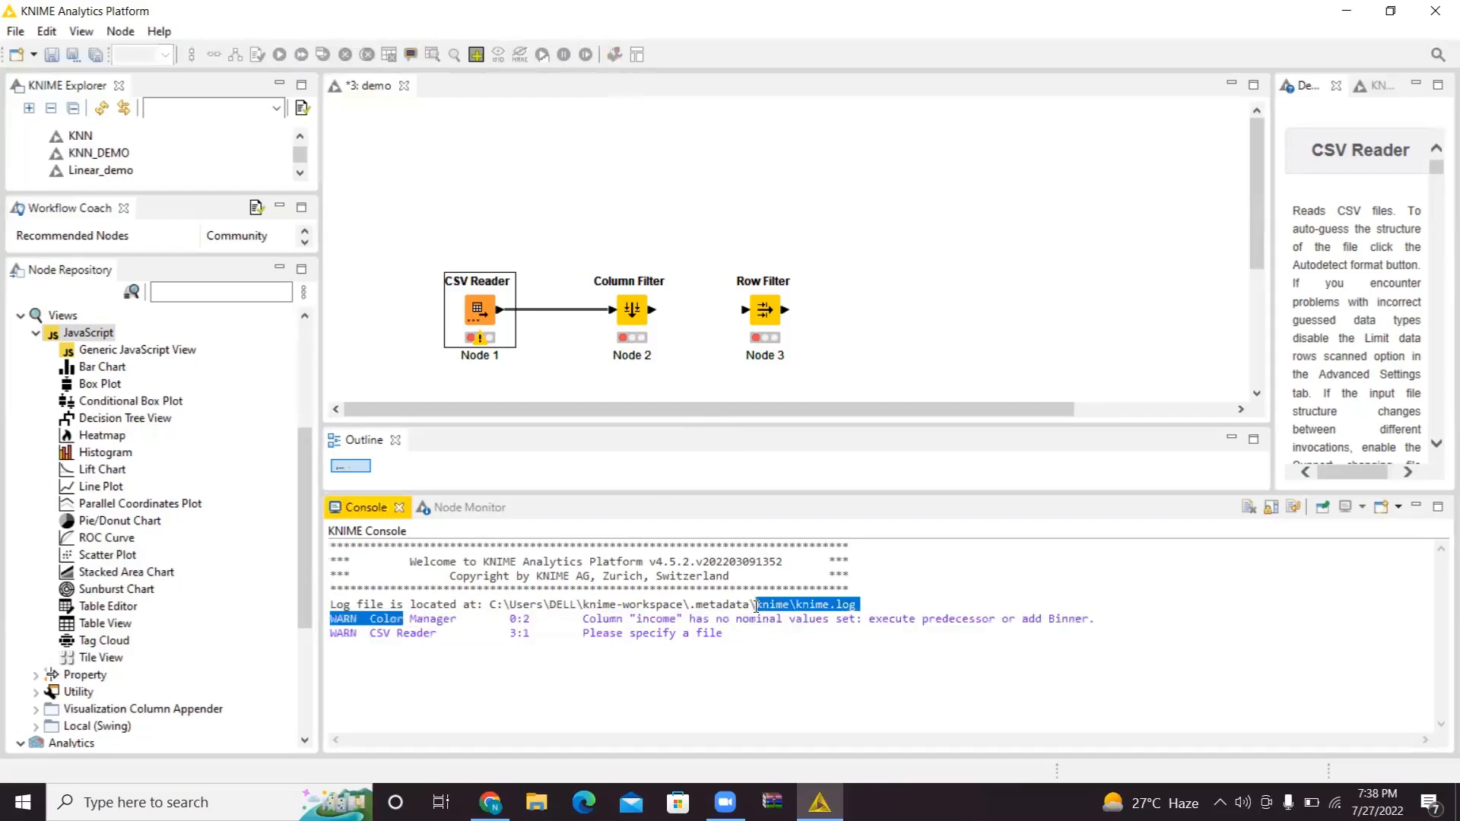
pyautogui.click(354, 631)
pyautogui.moveTo(353, 633); pyautogui.dragTo(431, 634)
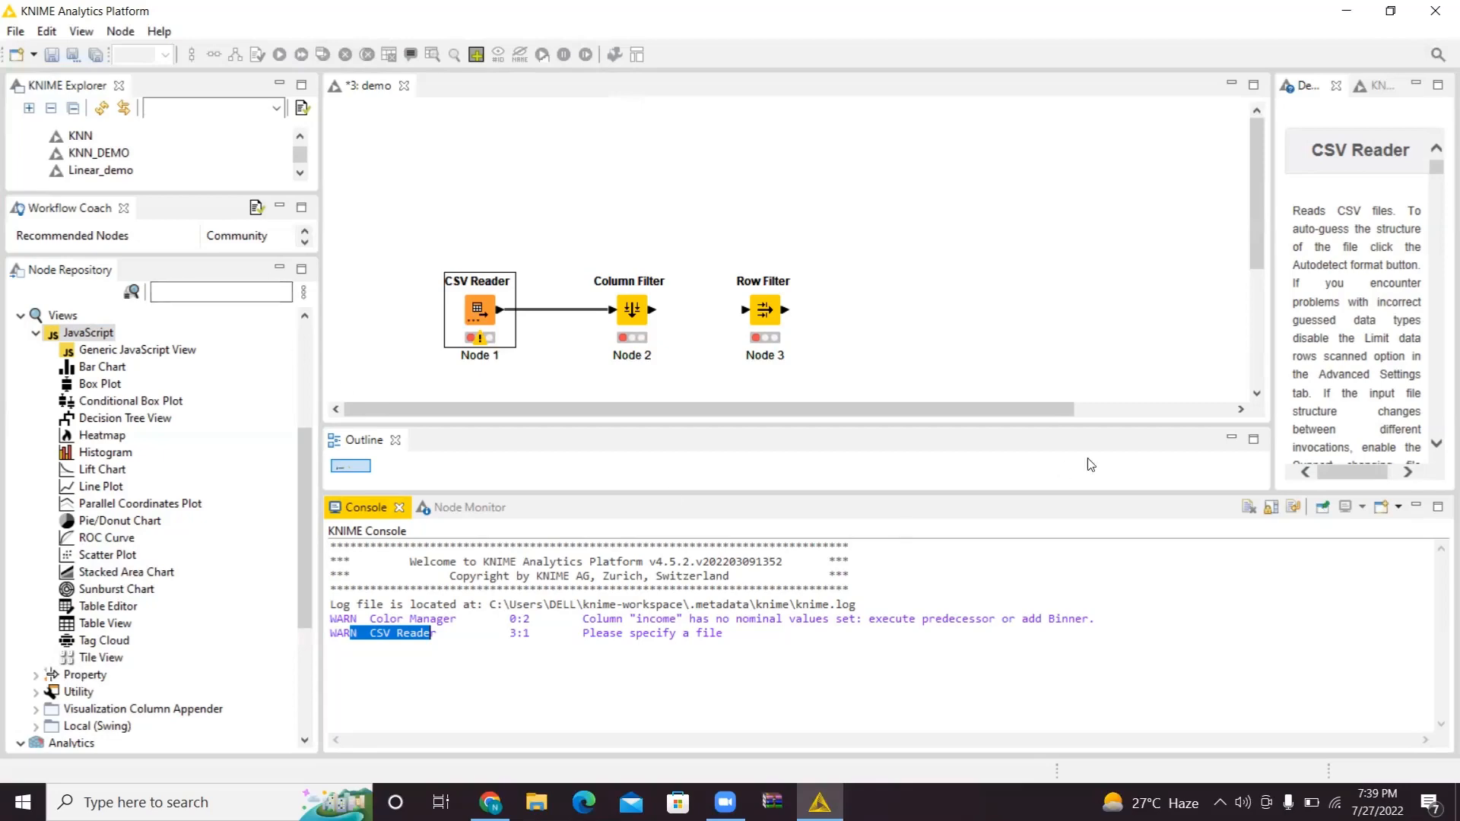
pyautogui.moveTo(1116, 498); pyautogui.dragTo(1098, 687)
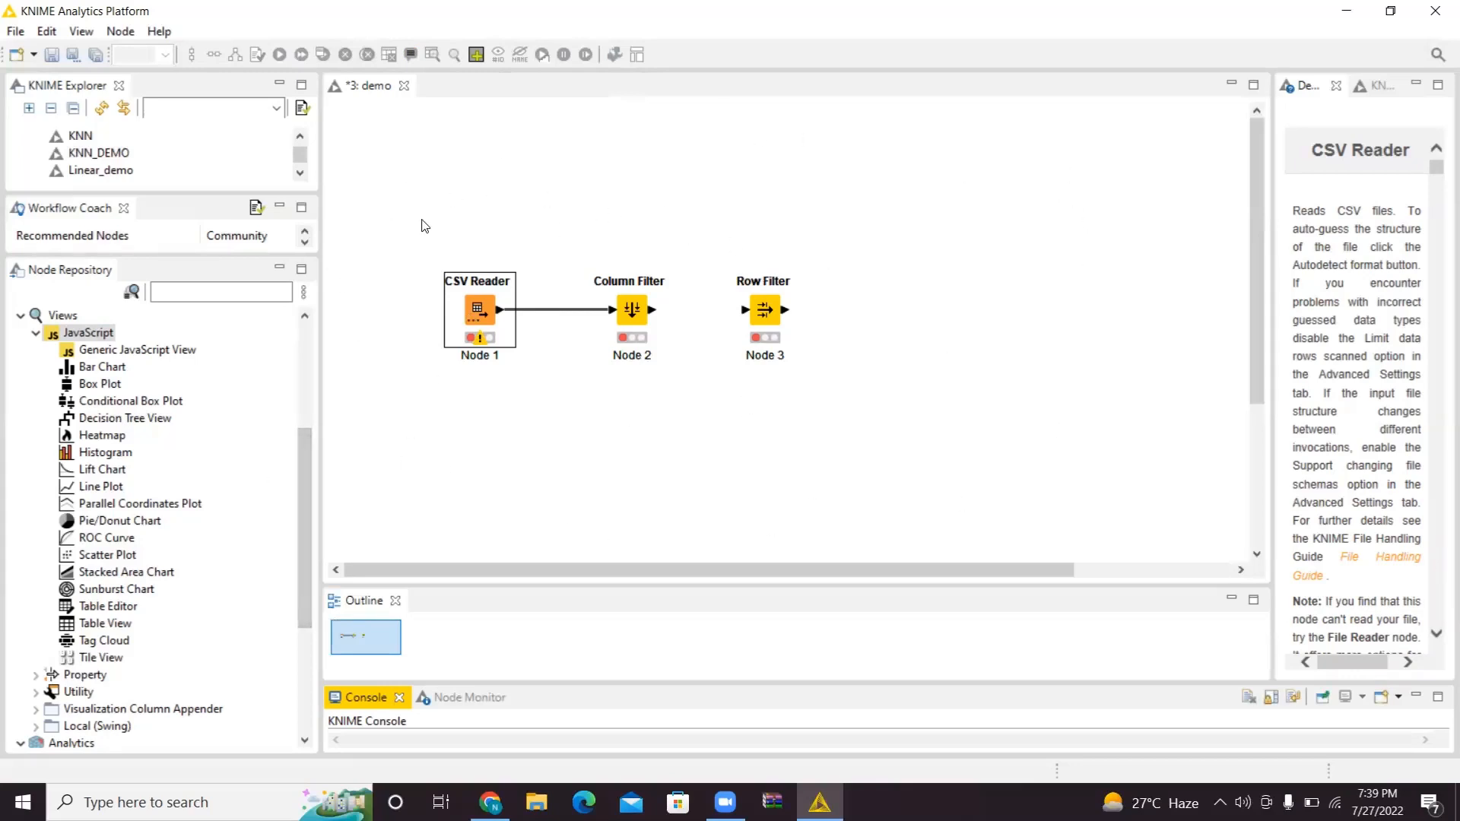
# - Add a workflow annotation reading "work flow editor" above the Row Filter and shrink its frame to clear the node
pyautogui.rightClick(791, 157)
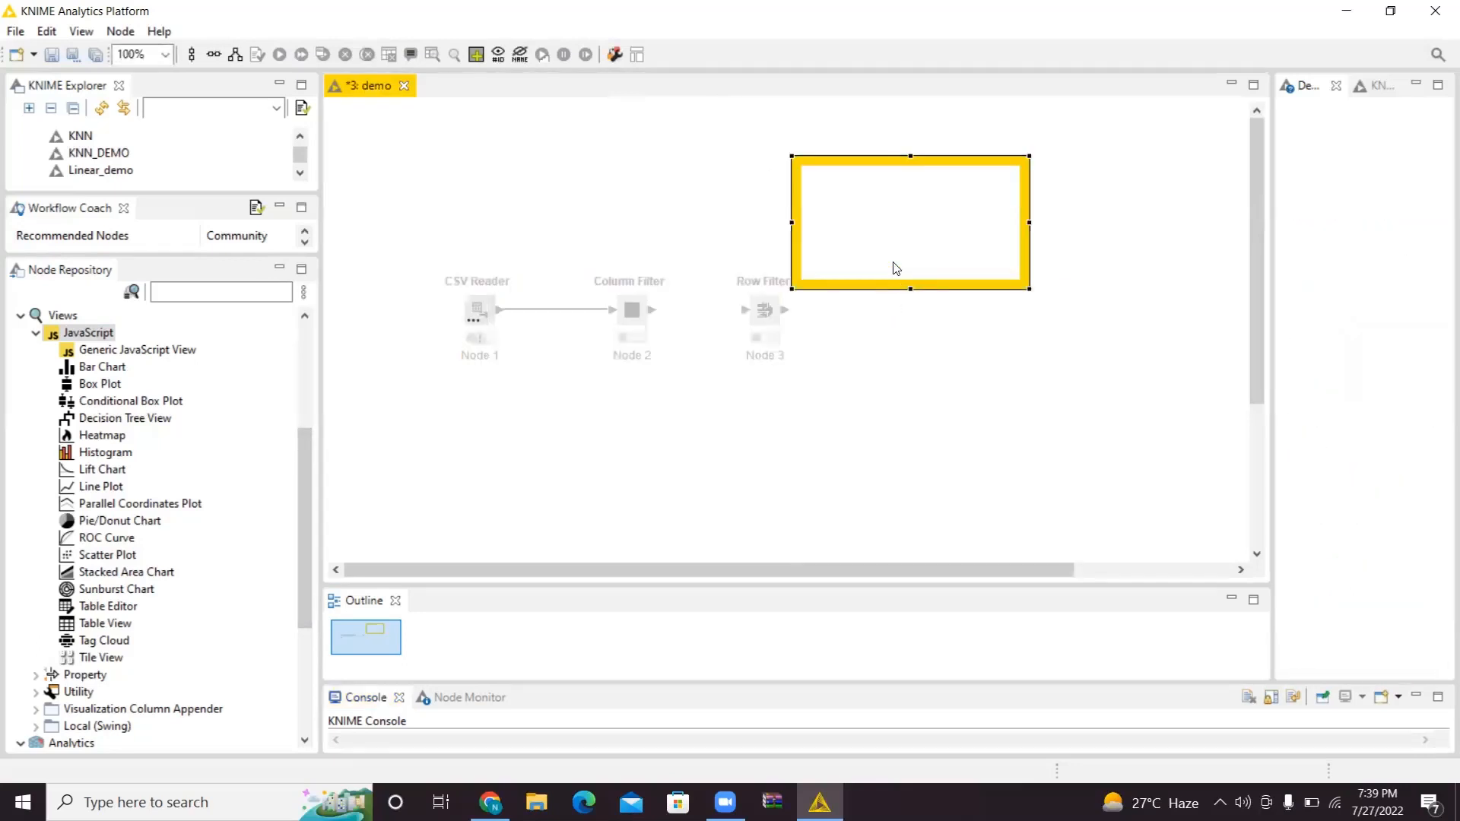
pyautogui.doubleClick(846, 200)
pyautogui.write('wo')
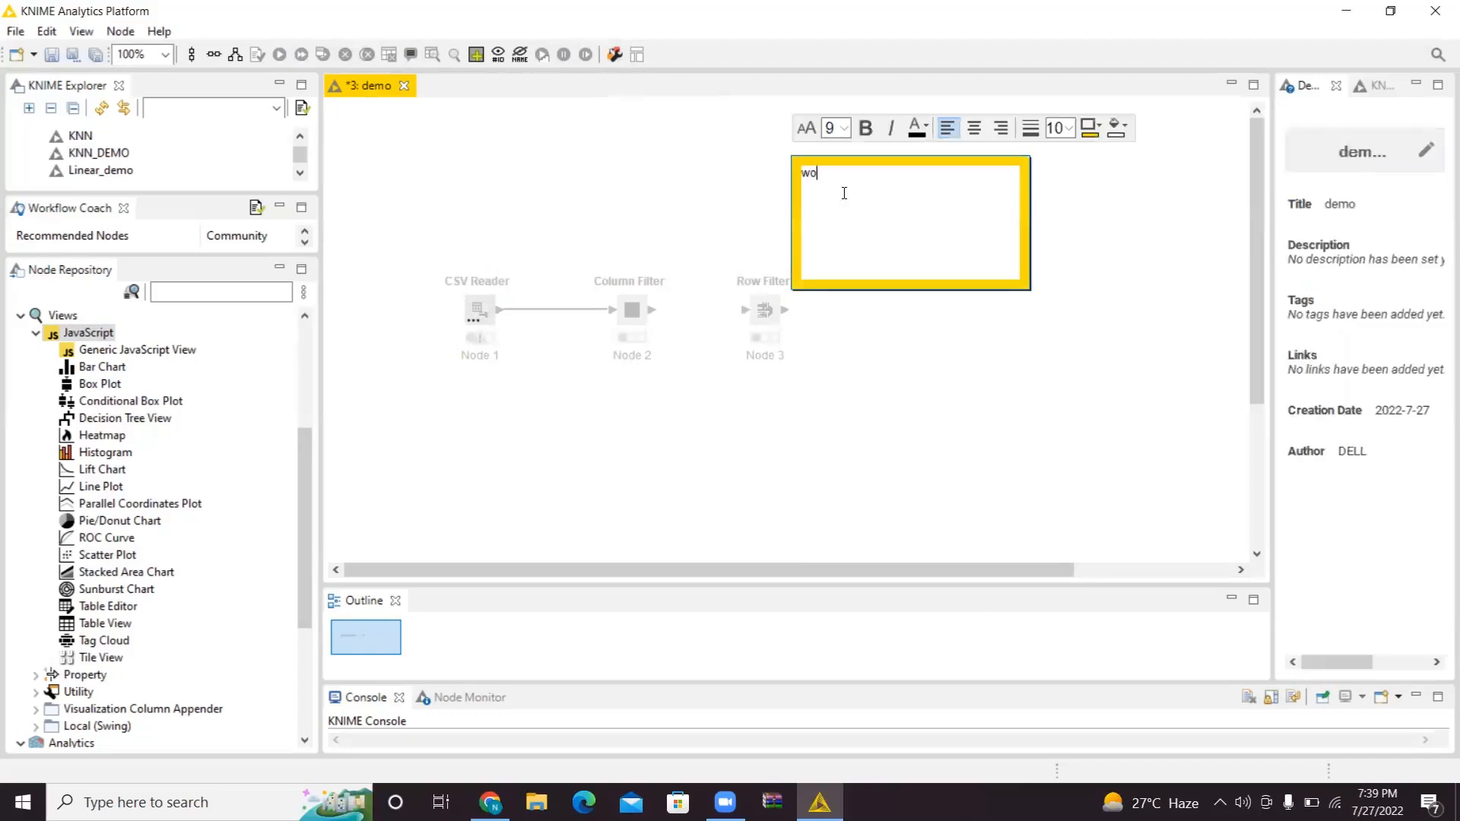
pyautogui.write('rk flow editor')
pyautogui.hotkey('shift', 'Left')
pyautogui.hotkey('shift', 'Left')
pyautogui.click(1056, 340)
pyautogui.click(1014, 269)
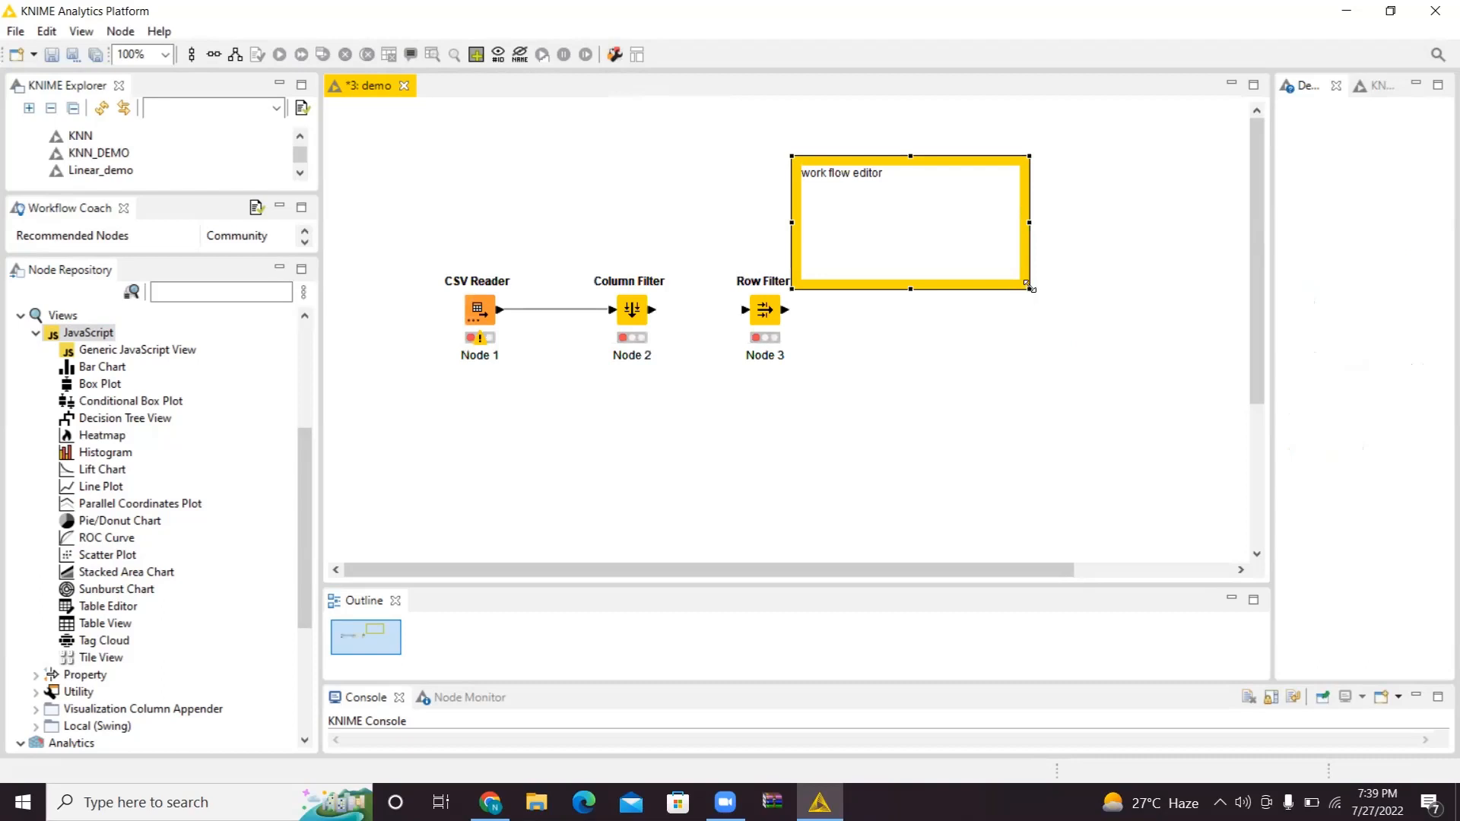
pyautogui.moveTo(1027, 284); pyautogui.dragTo(975, 227)
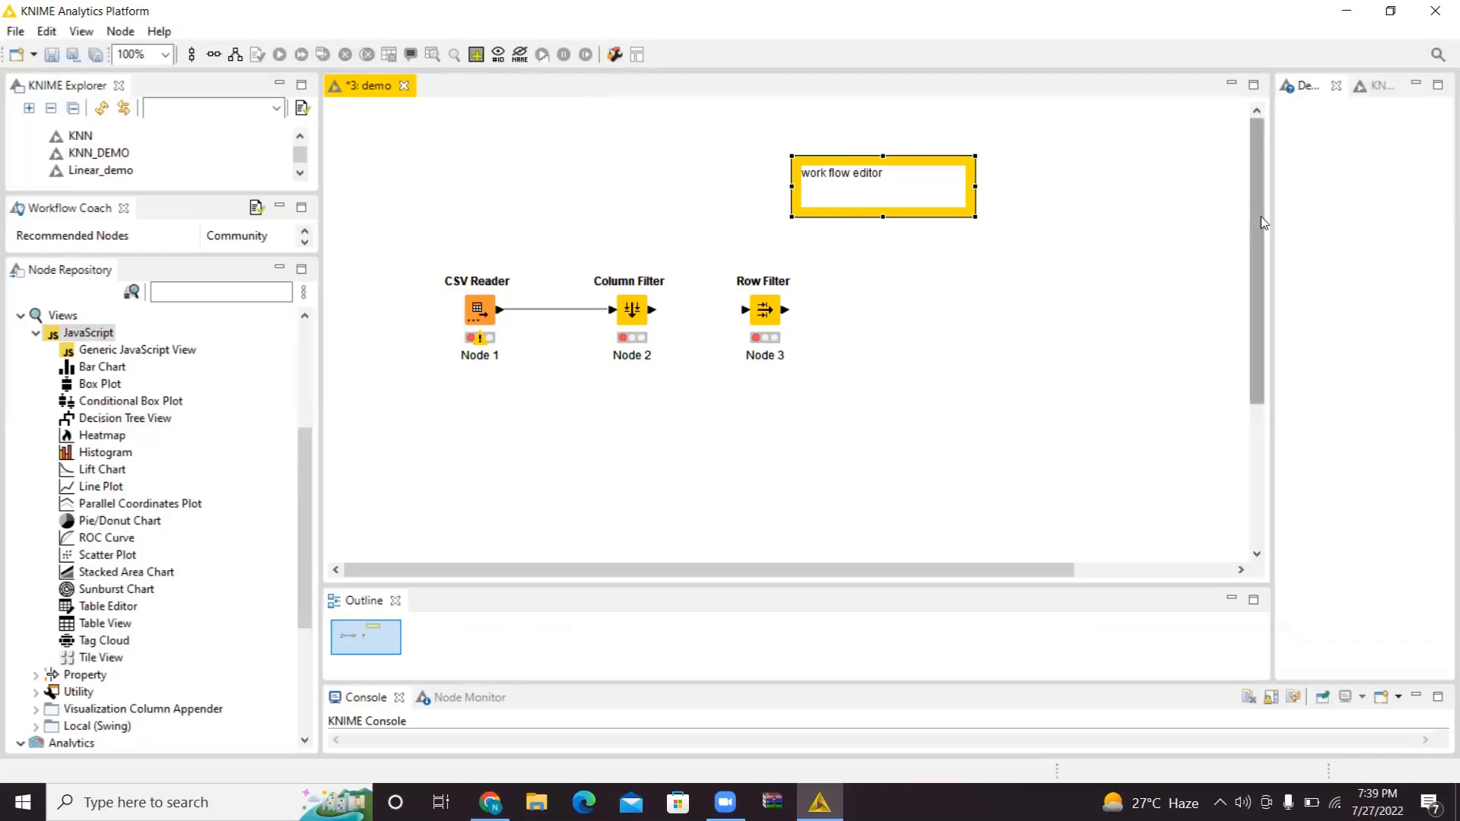
# - Widen the Description view and read the descriptions of the CSV Reader, Column Filter and Row Filter nodes
pyautogui.moveTo(1272, 214); pyautogui.dragTo(1054, 215)
pyautogui.click(1098, 87)
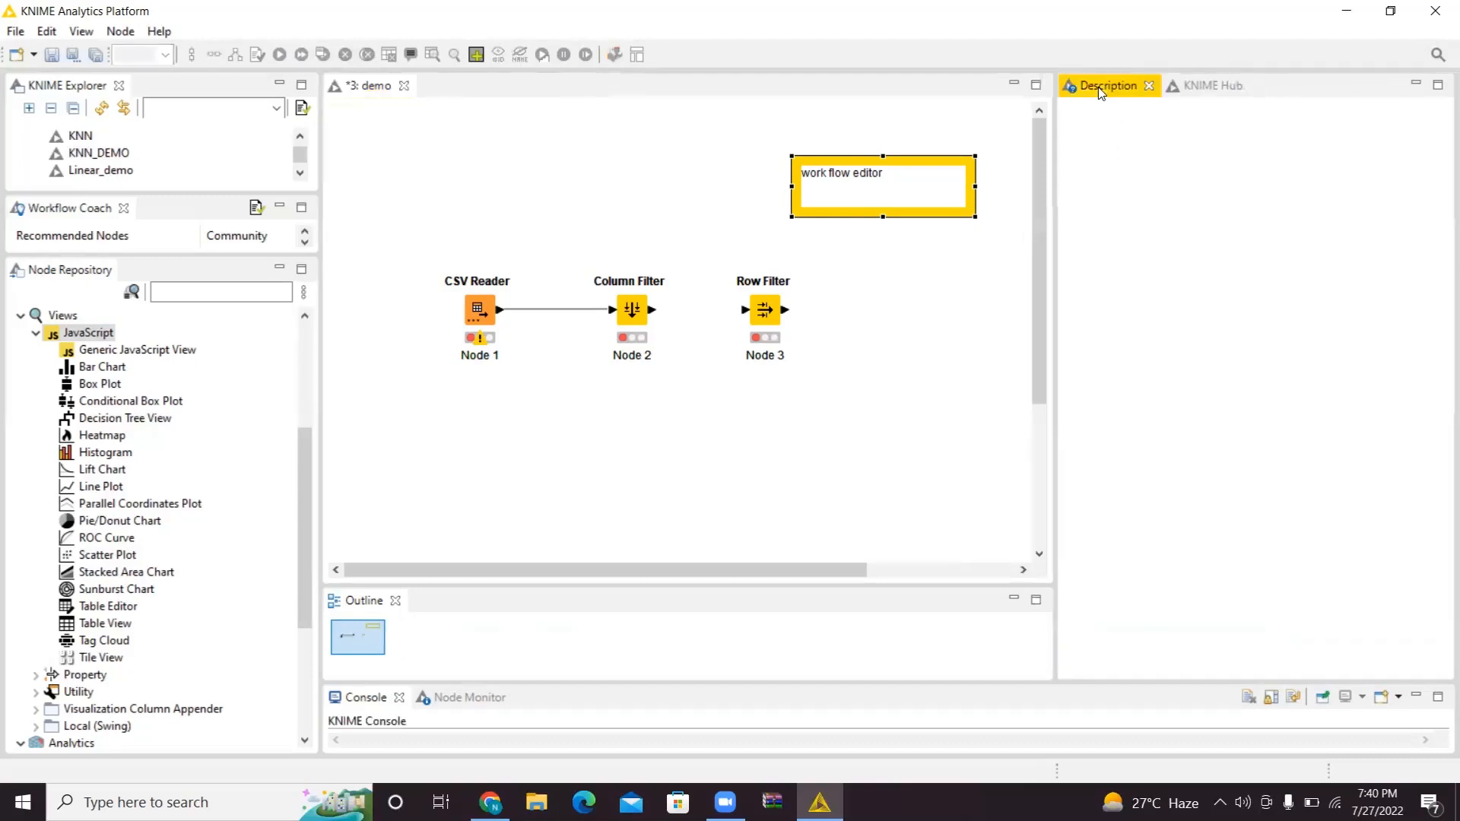
pyautogui.click(495, 322)
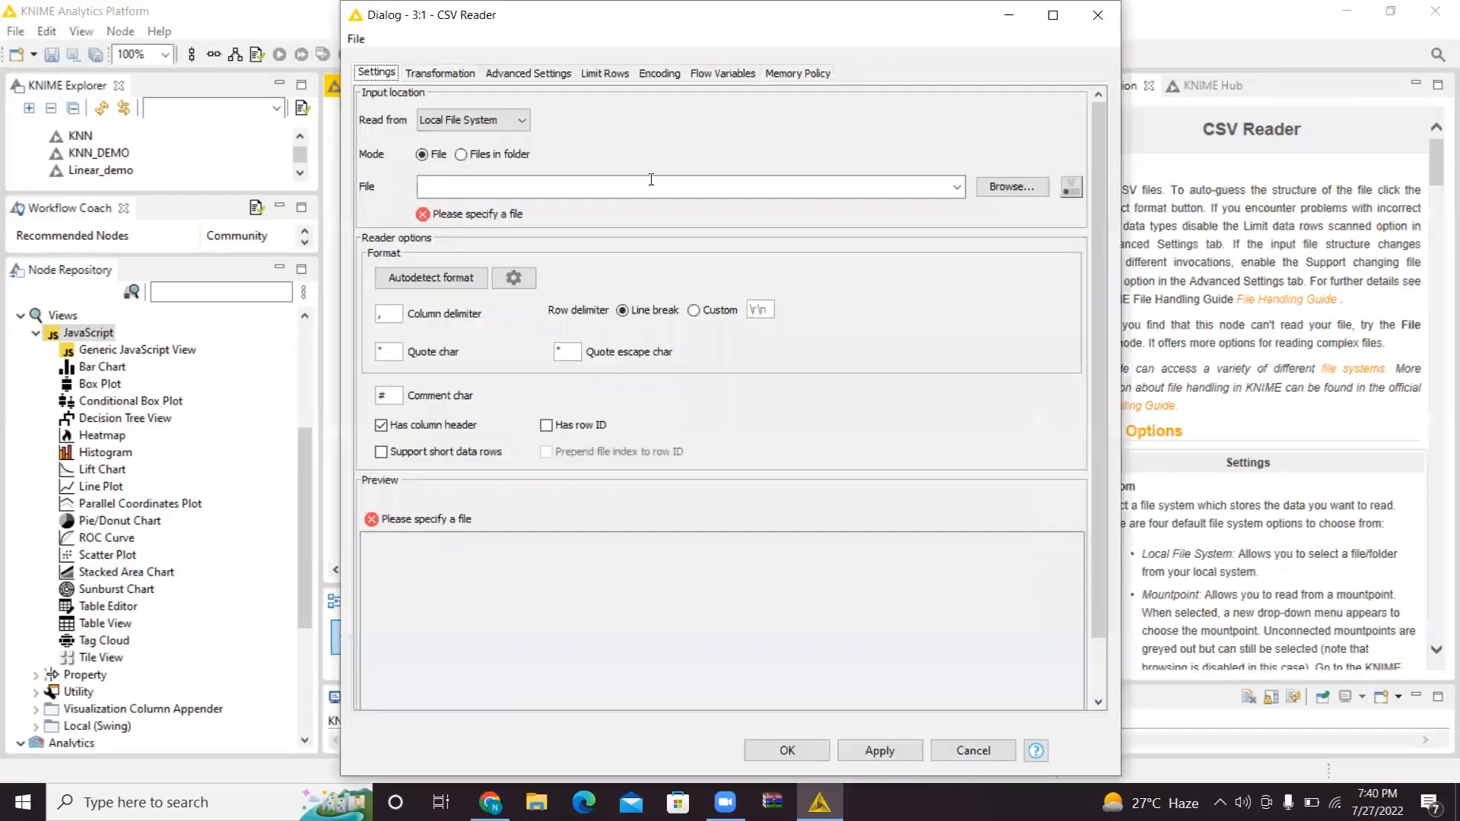
pyautogui.doubleClick(495, 322)
pyautogui.click(1098, 21)
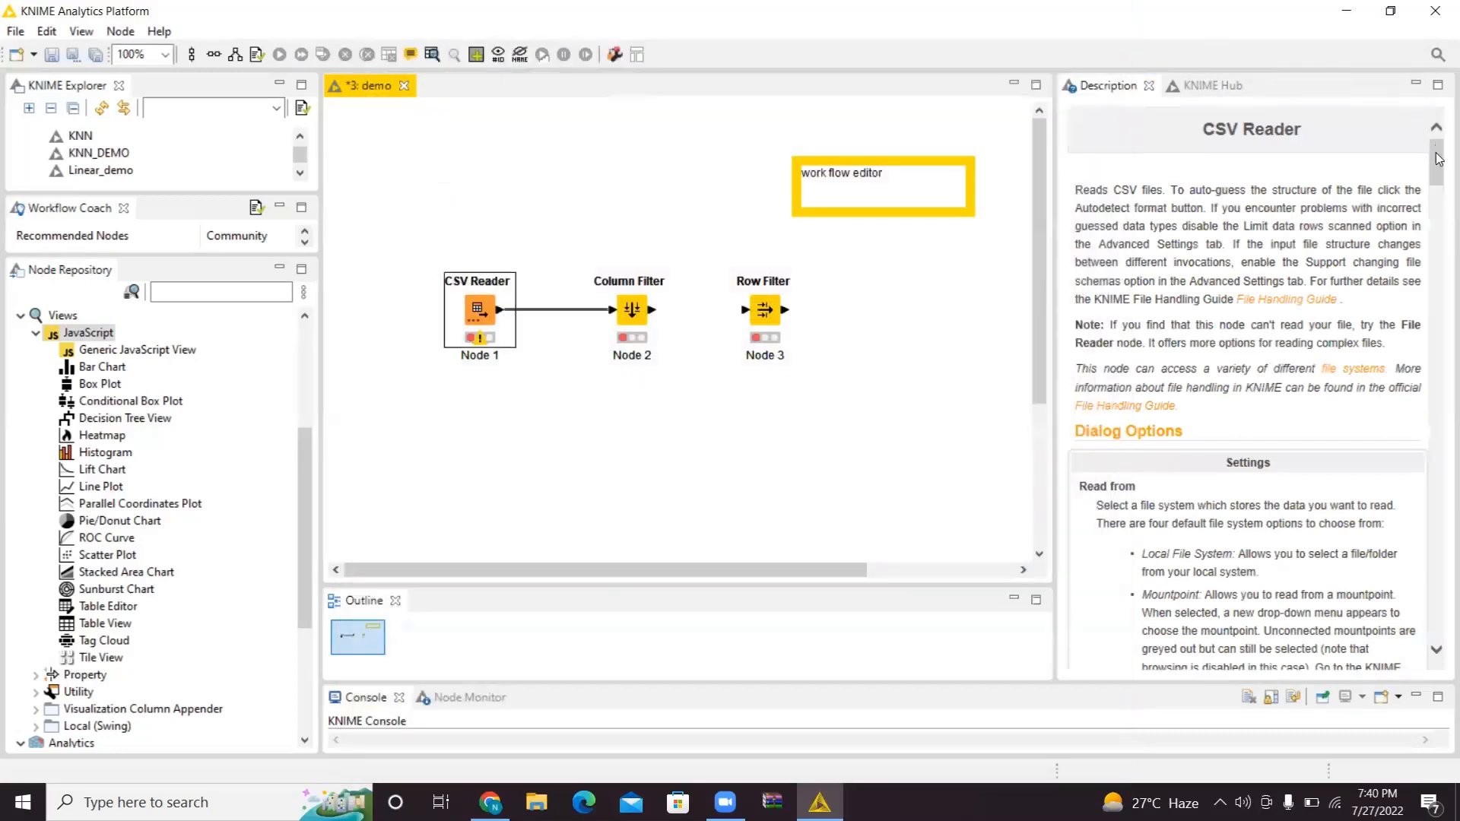
pyautogui.moveTo(1438, 159); pyautogui.dragTo(1440, 622)
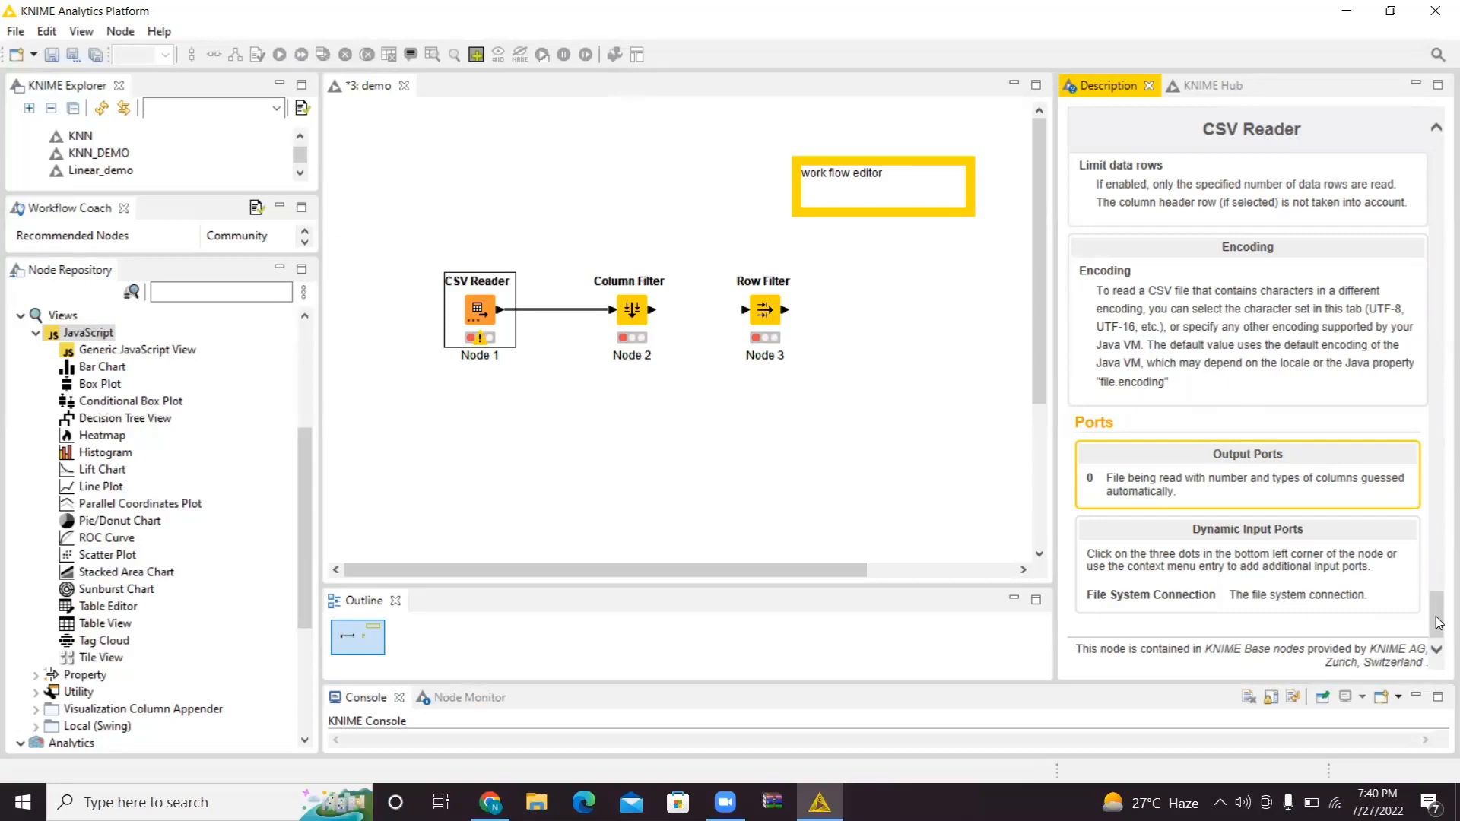
pyautogui.click(643, 312)
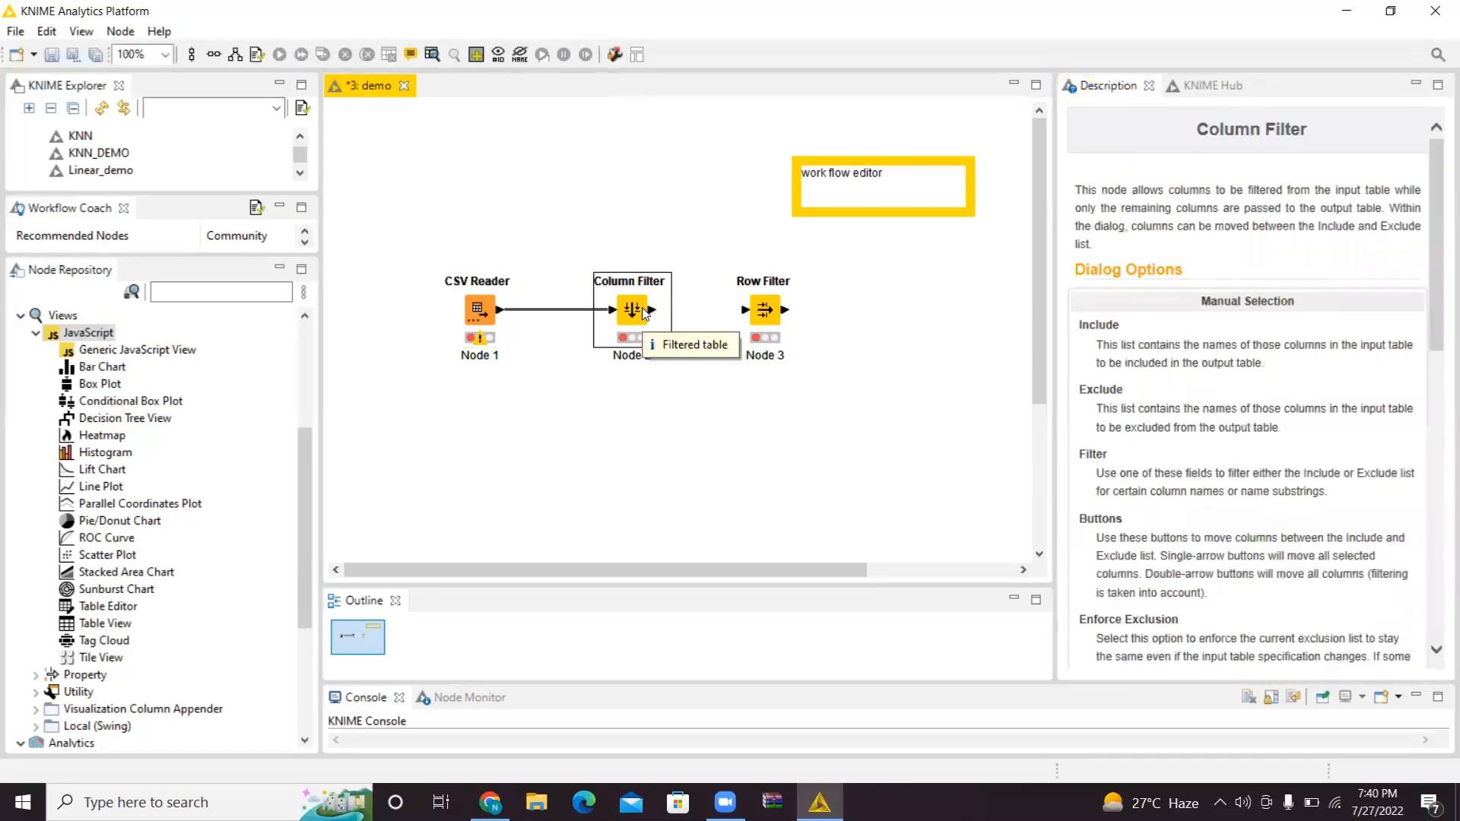
pyautogui.click(774, 321)
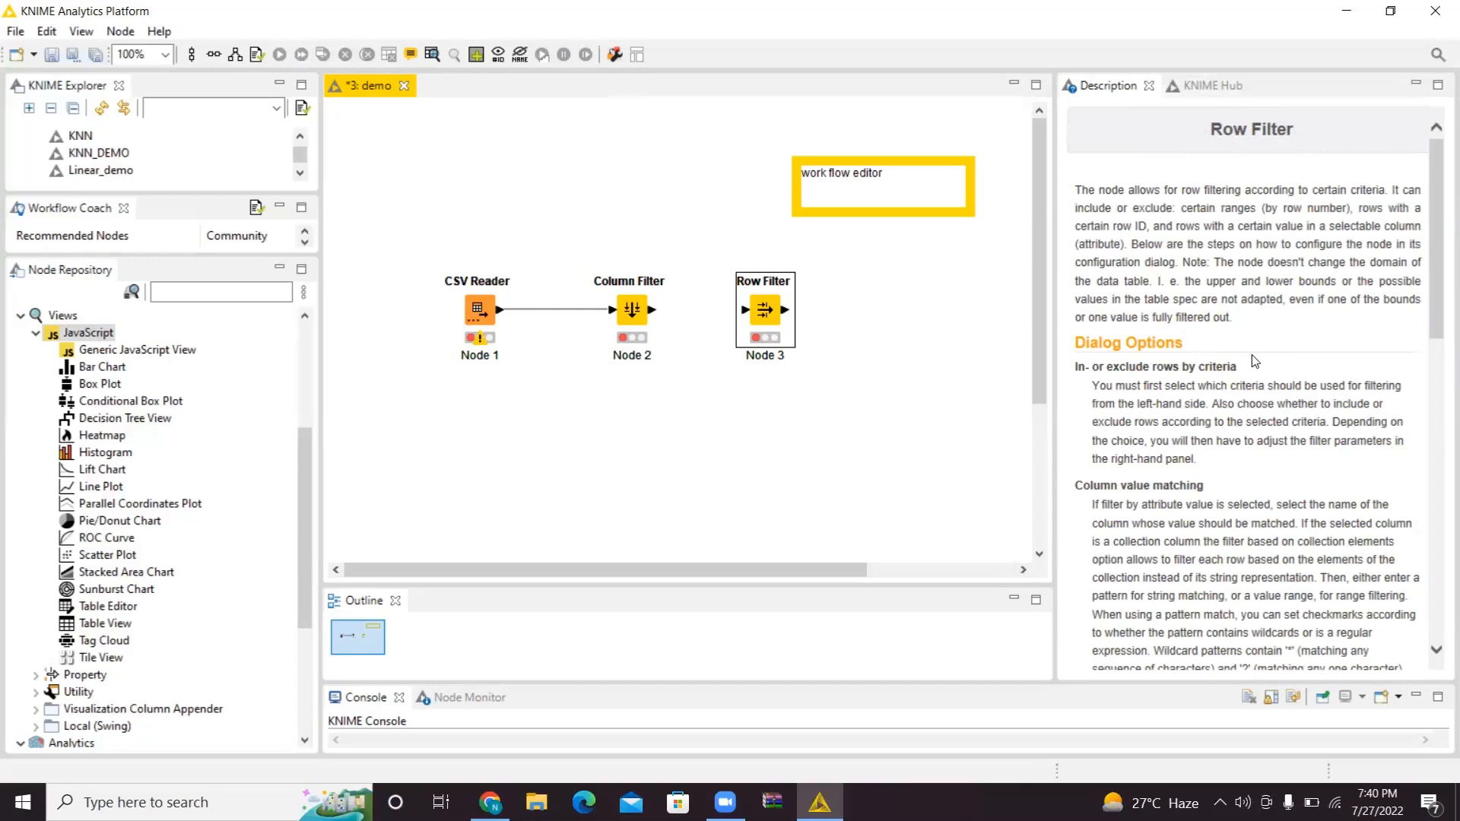
# - Open and widen the KNIME Hub view, and enlarge the KNIME Explorer to show the start of its tree
pyautogui.click(1221, 88)
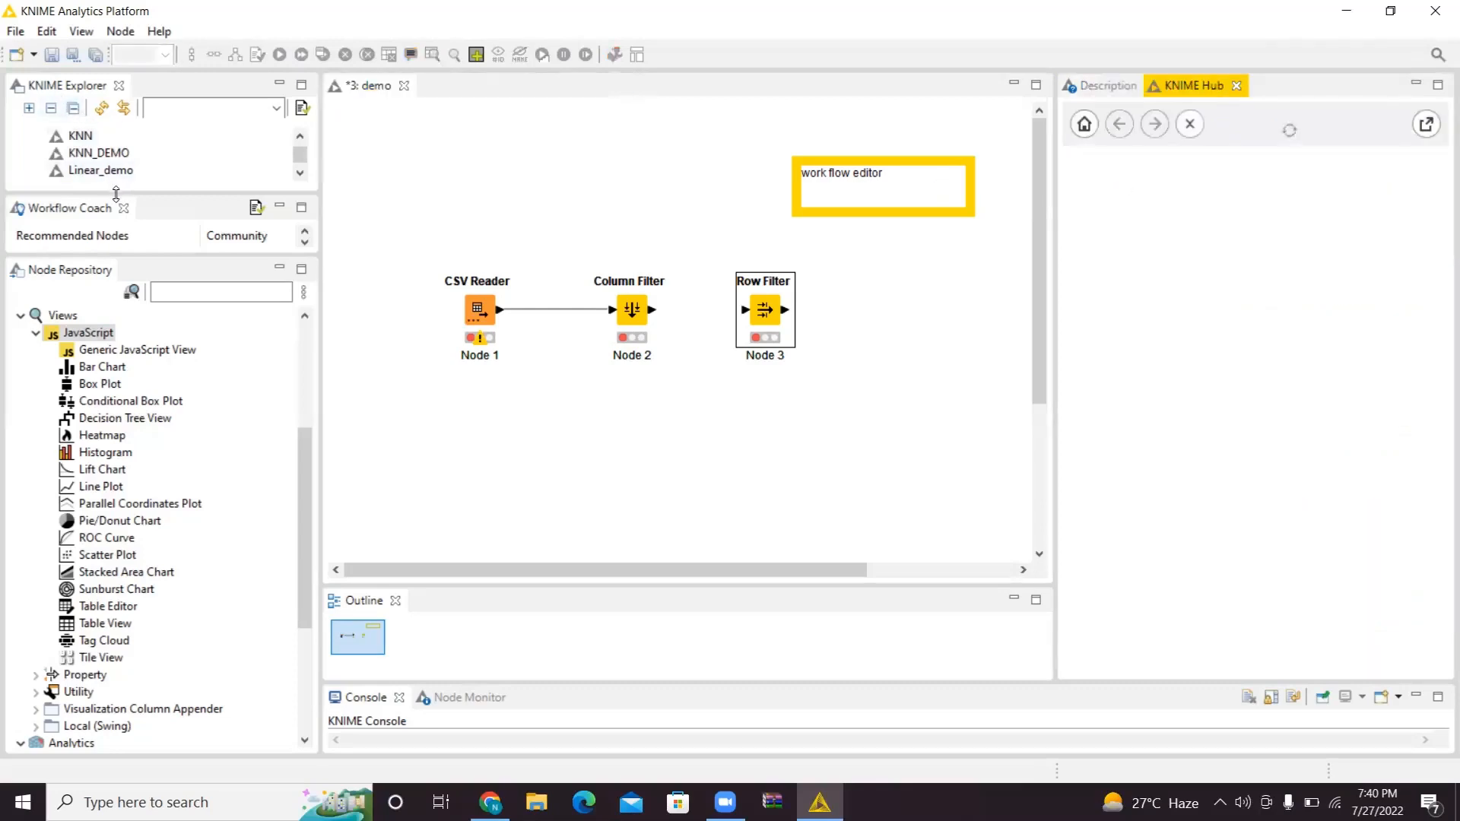
pyautogui.moveTo(116, 190); pyautogui.dragTo(115, 194)
pyautogui.moveTo(152, 314); pyautogui.dragTo(152, 361)
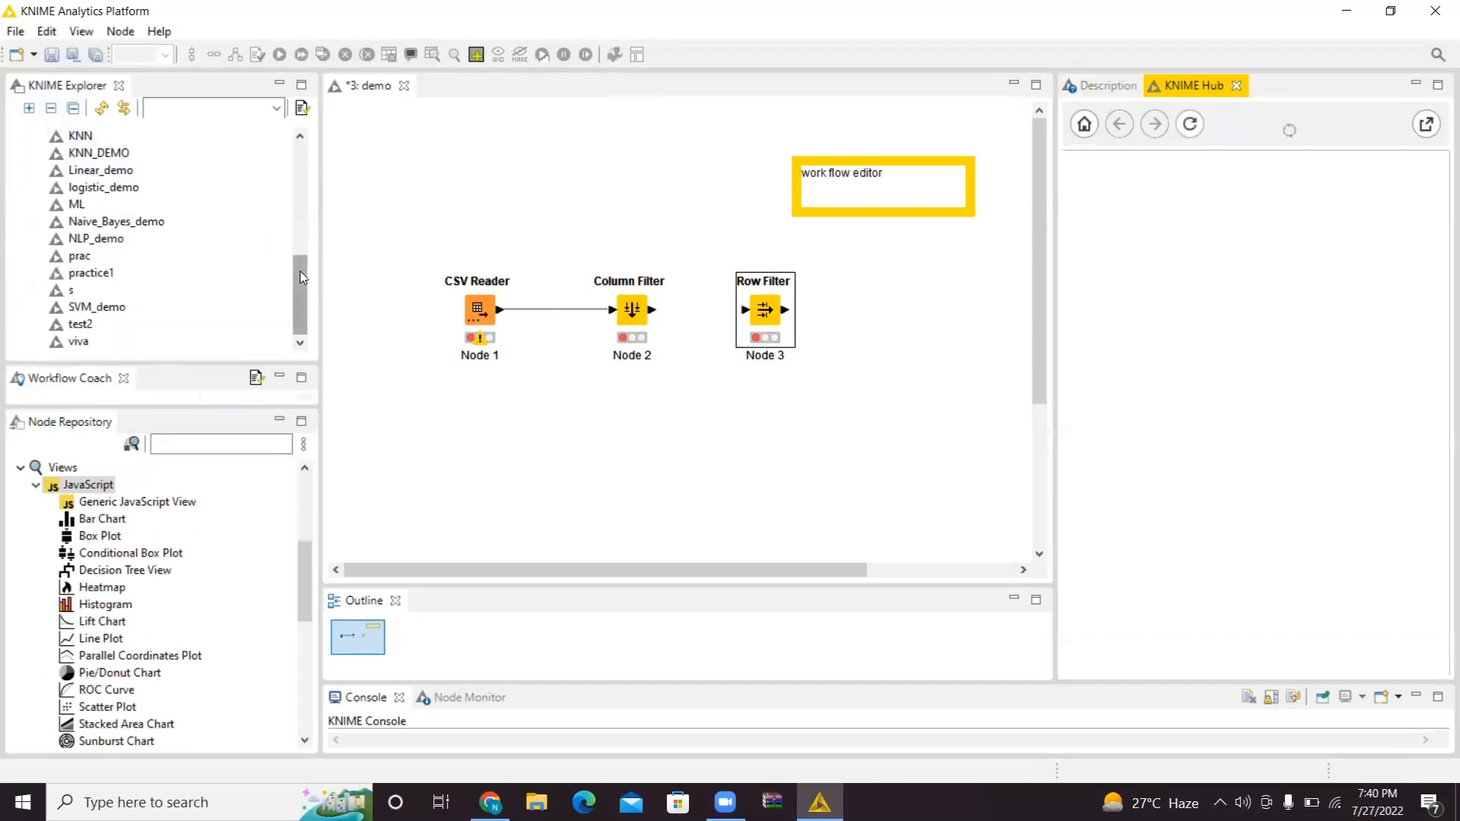
pyautogui.moveTo(302, 305); pyautogui.dragTo(295, 131)
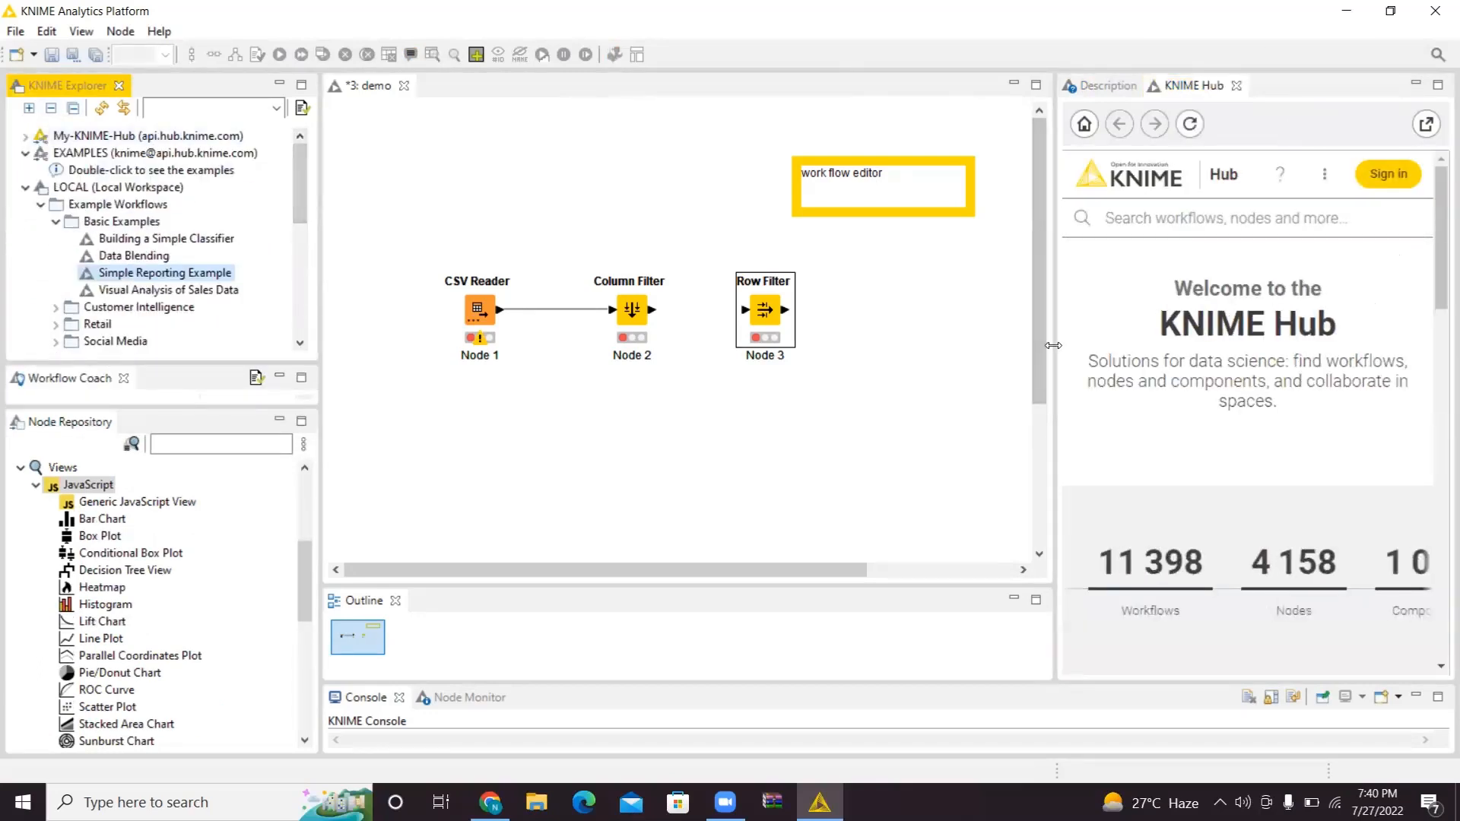
pyautogui.moveTo(1053, 345); pyautogui.dragTo(742, 346)
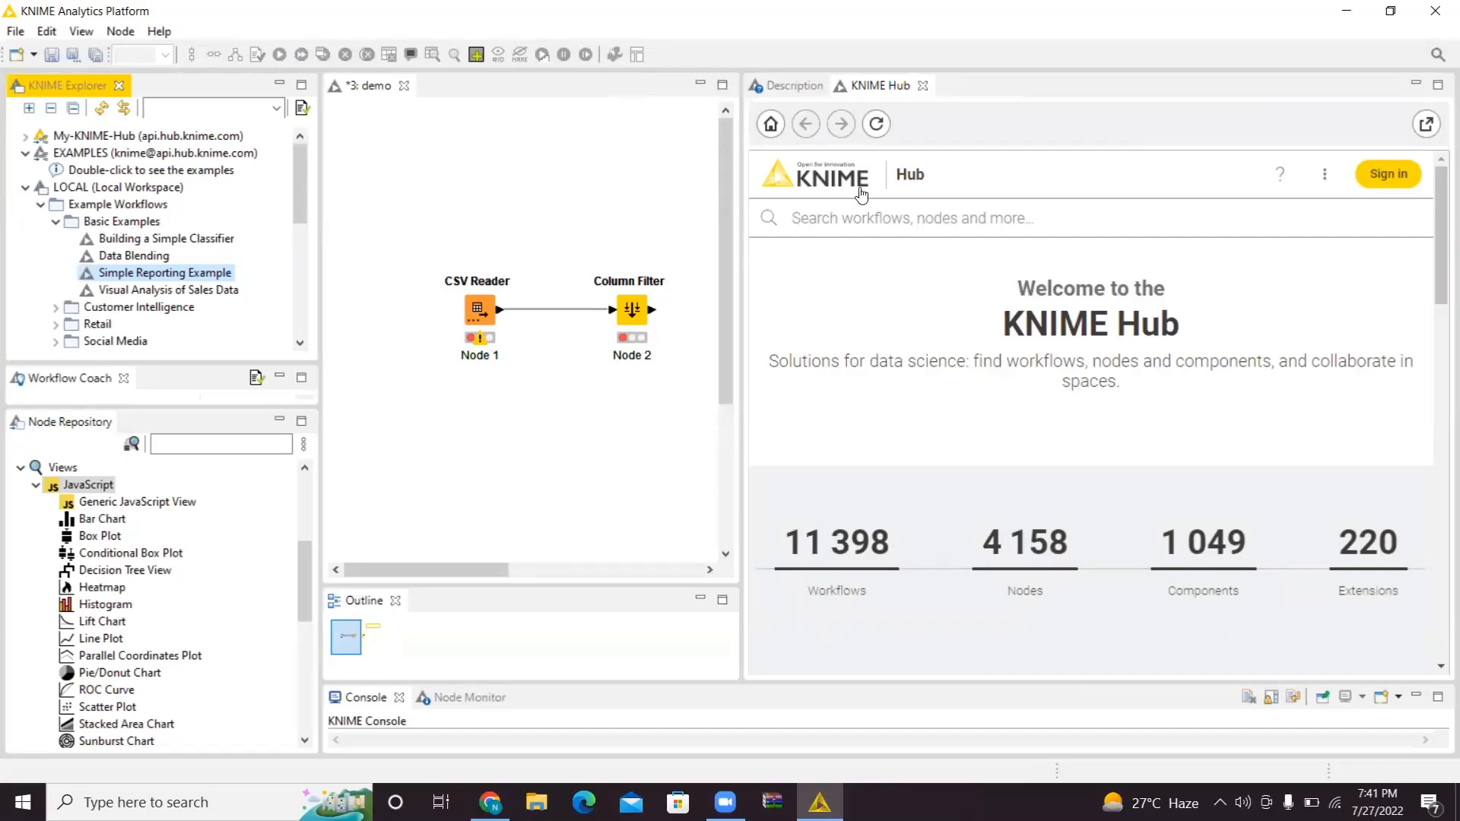
# - Search the embedded KNIME Hub for the recent term "text processing" and look through the results
pyautogui.click(868, 214)
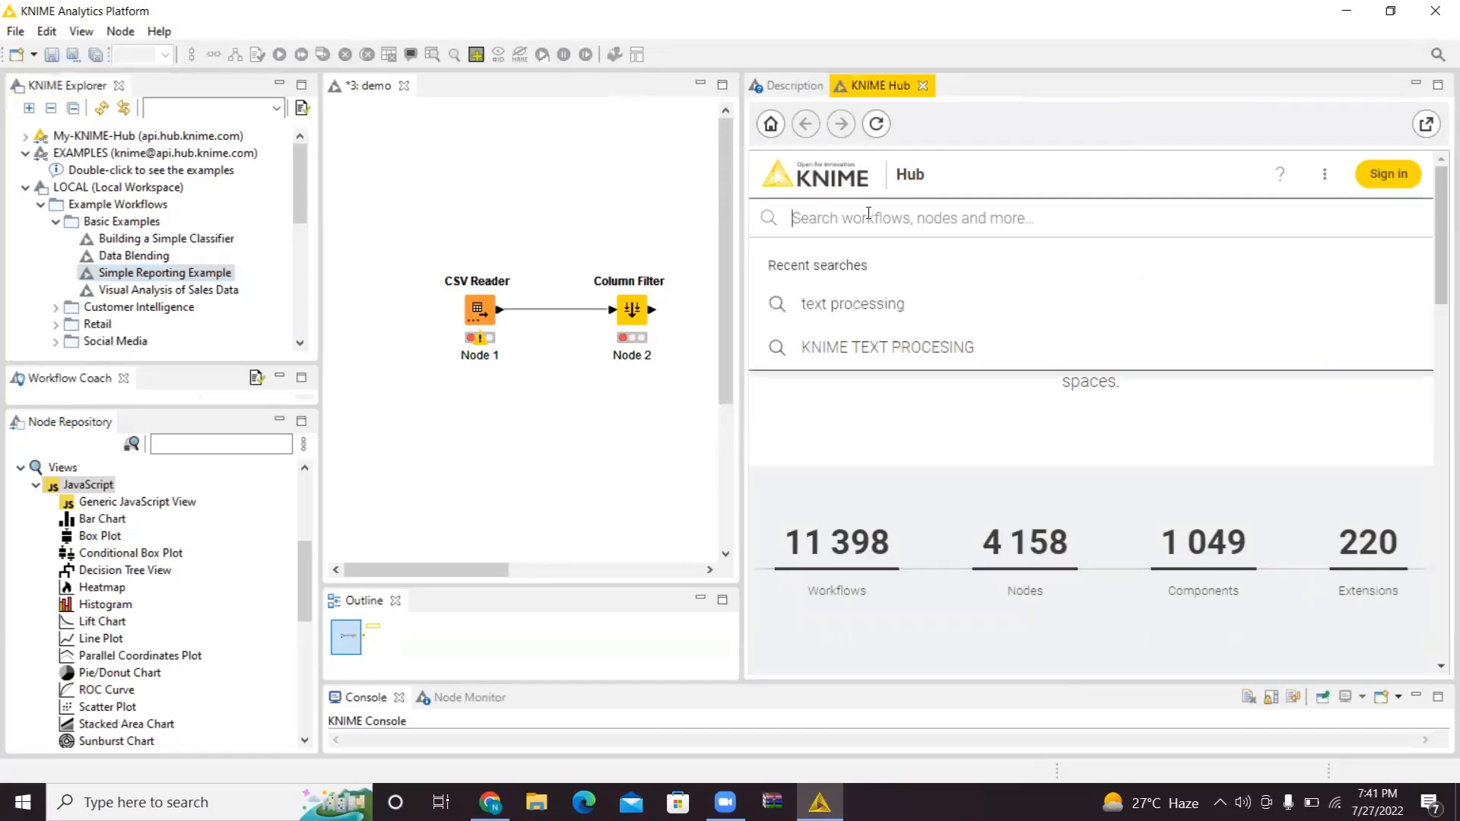
pyautogui.click(881, 307)
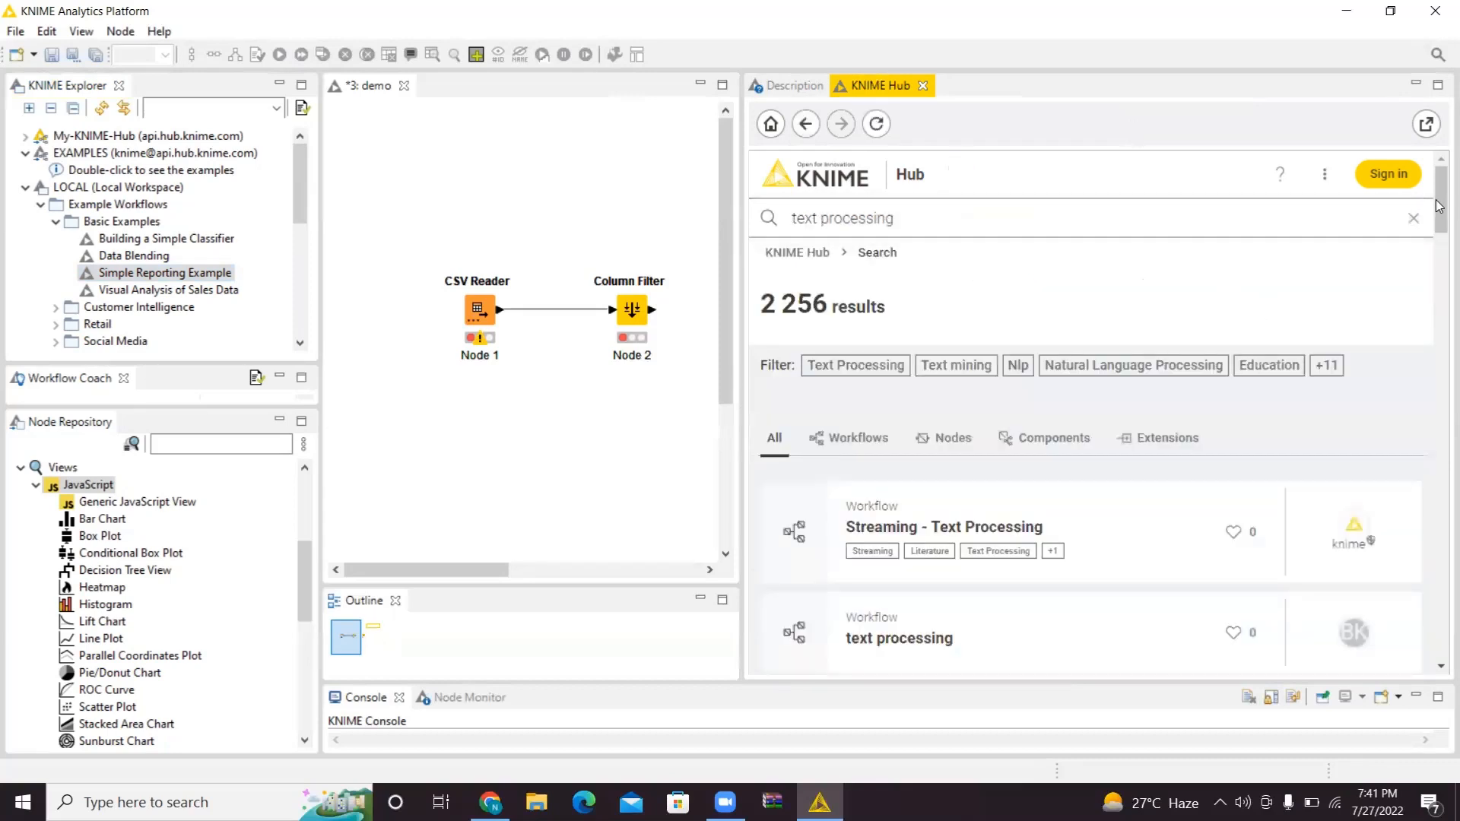
pyautogui.moveTo(1438, 210); pyautogui.dragTo(1438, 426)
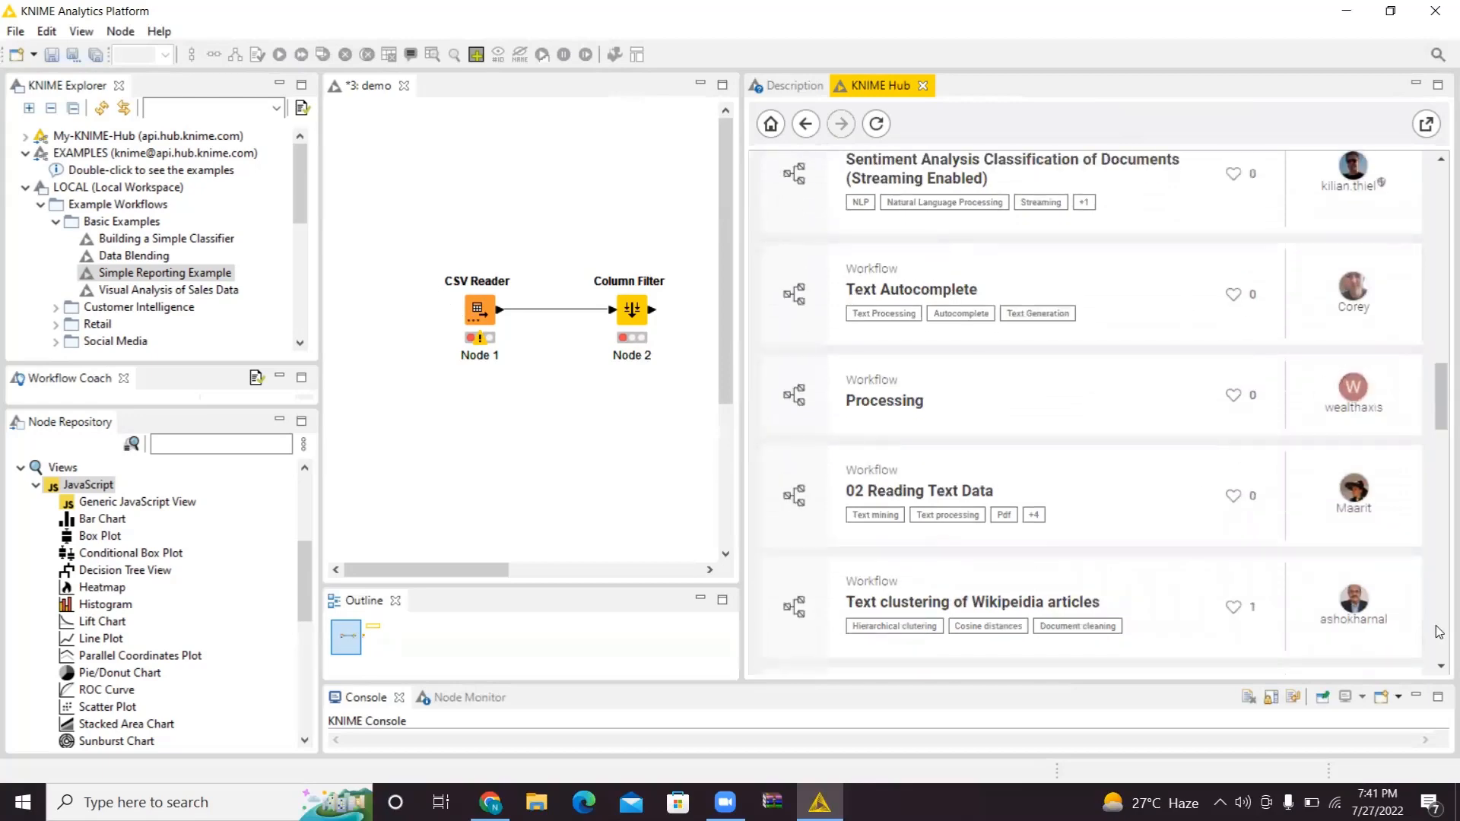
pyautogui.moveTo(1439, 343); pyautogui.dragTo(1435, 158)
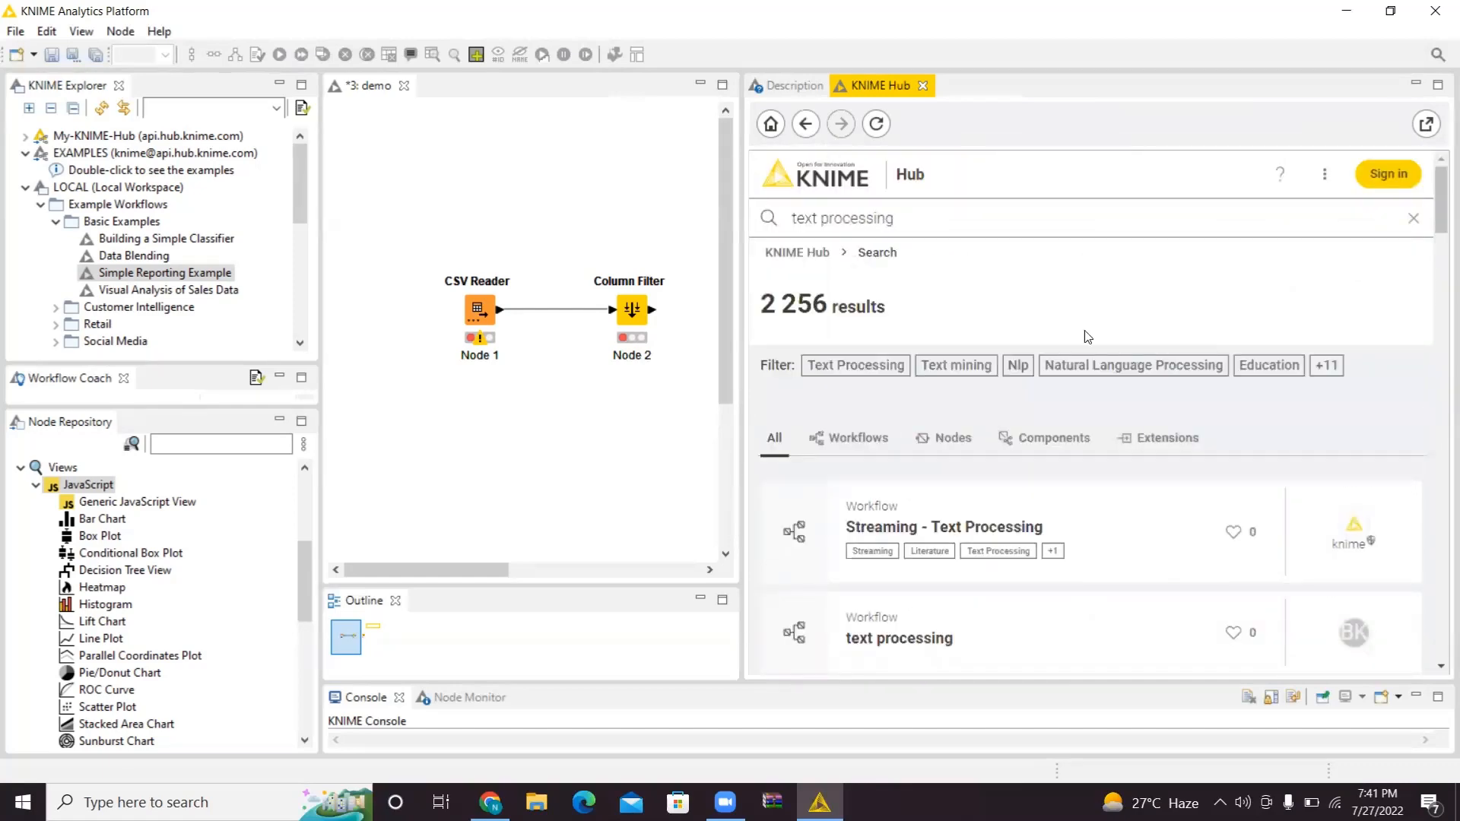
# - Switch to Chrome, open the KNIME Hub website, search for "KNIME TEXT PROCESSING" and bring up the related search suggestions
pyautogui.click(490, 802)
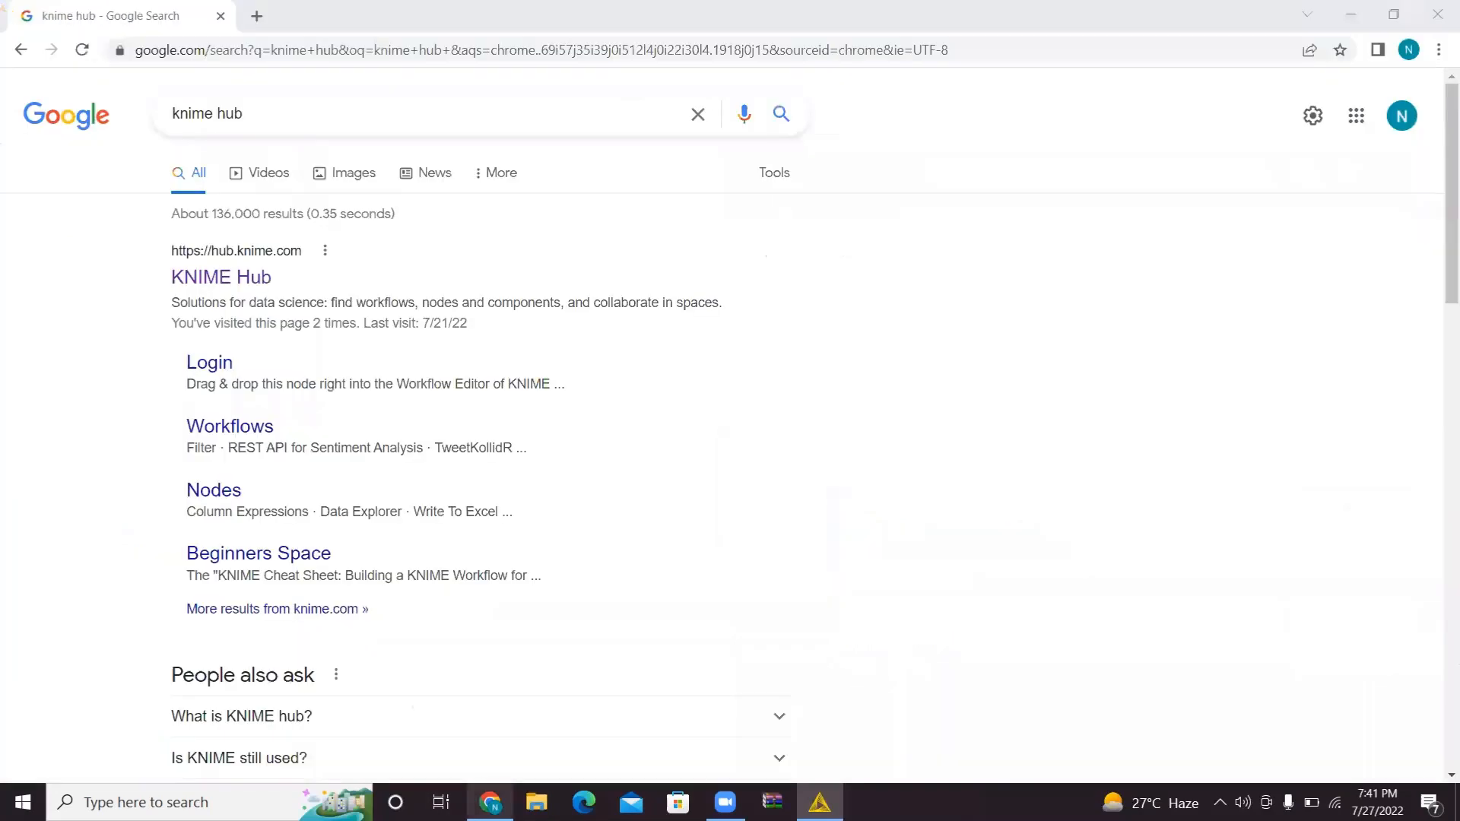
pyautogui.click(222, 286)
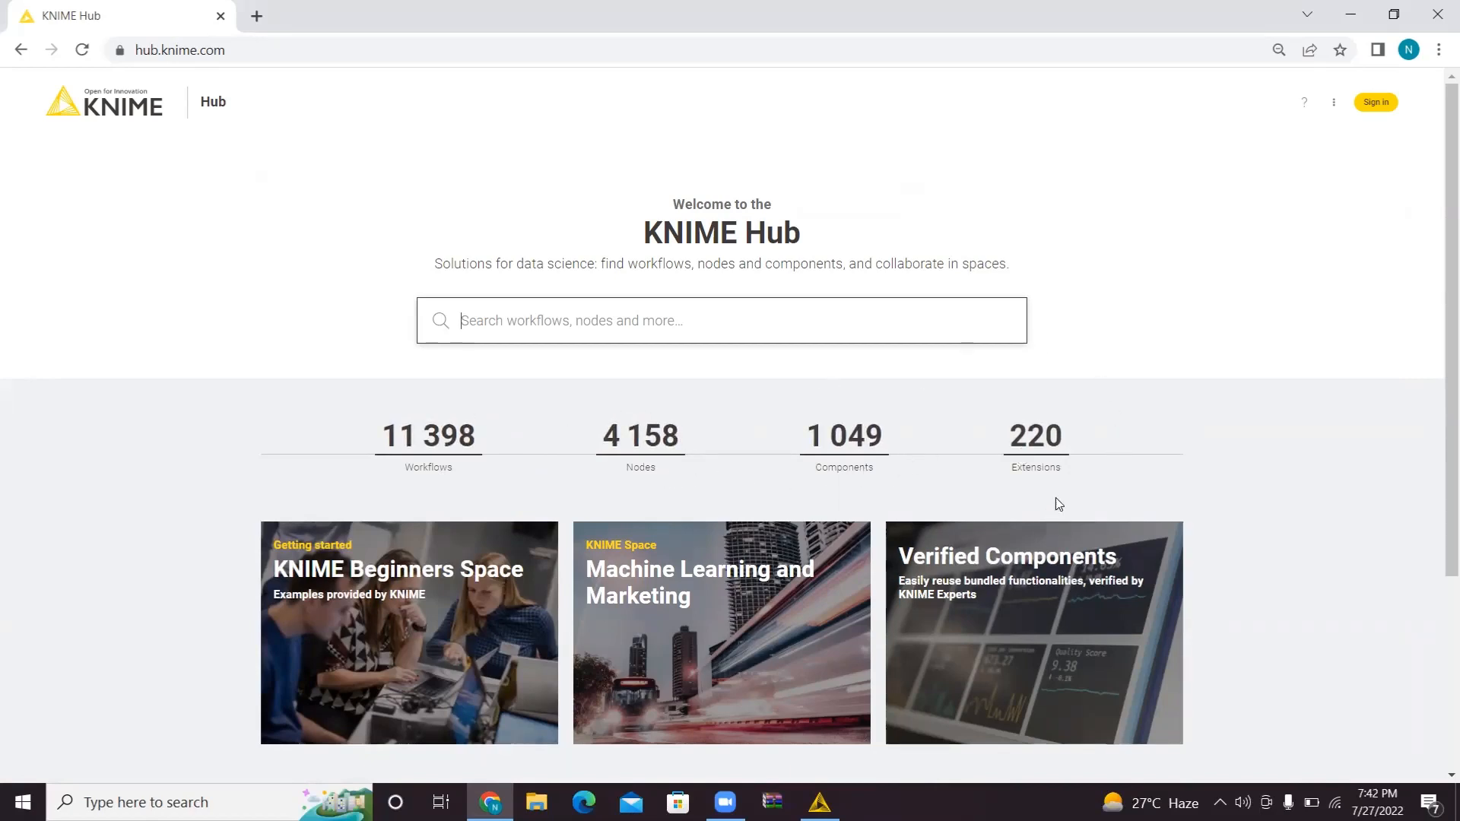
pyautogui.click(604, 311)
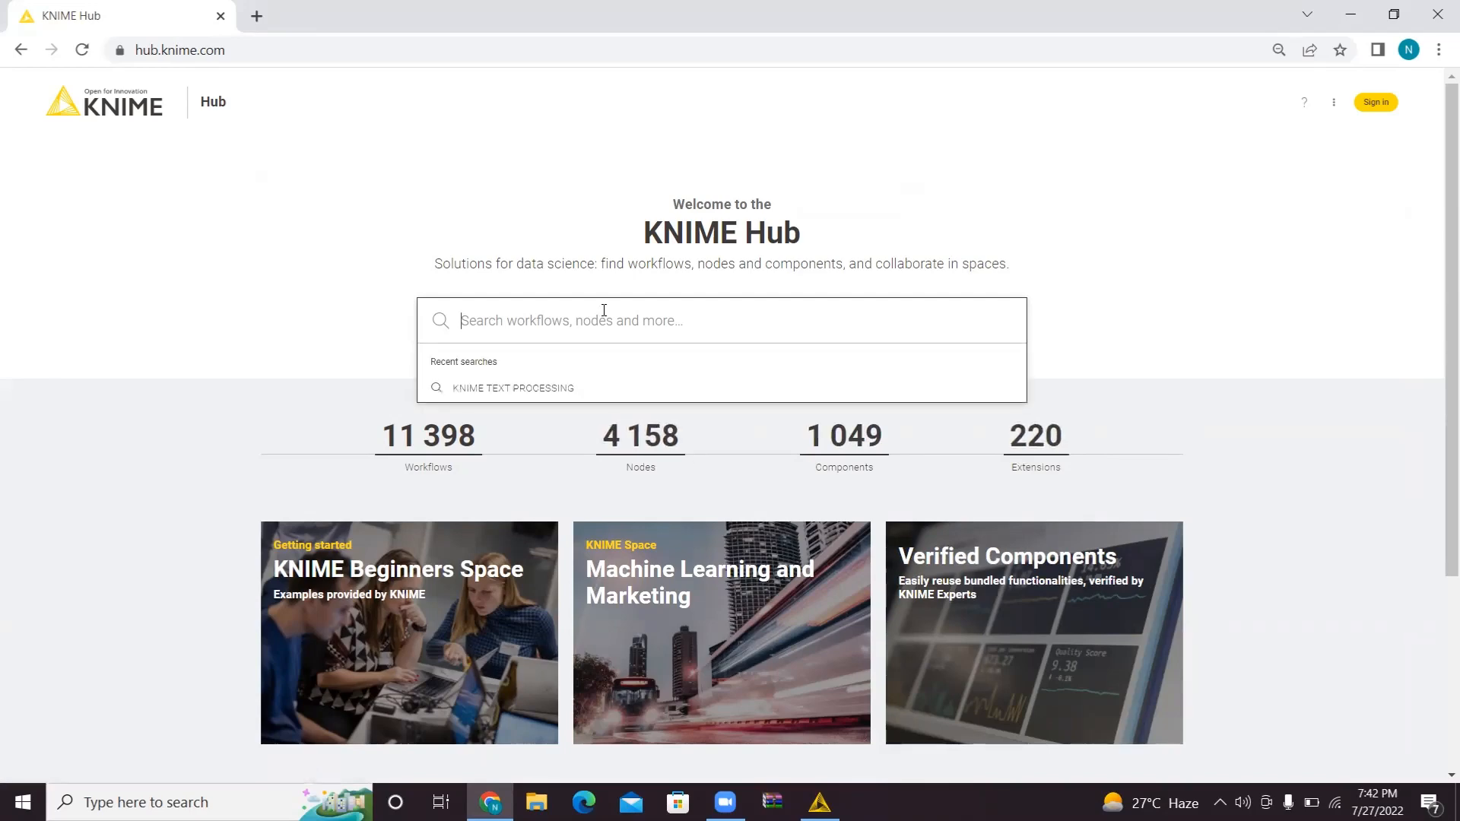
pyautogui.click(615, 389)
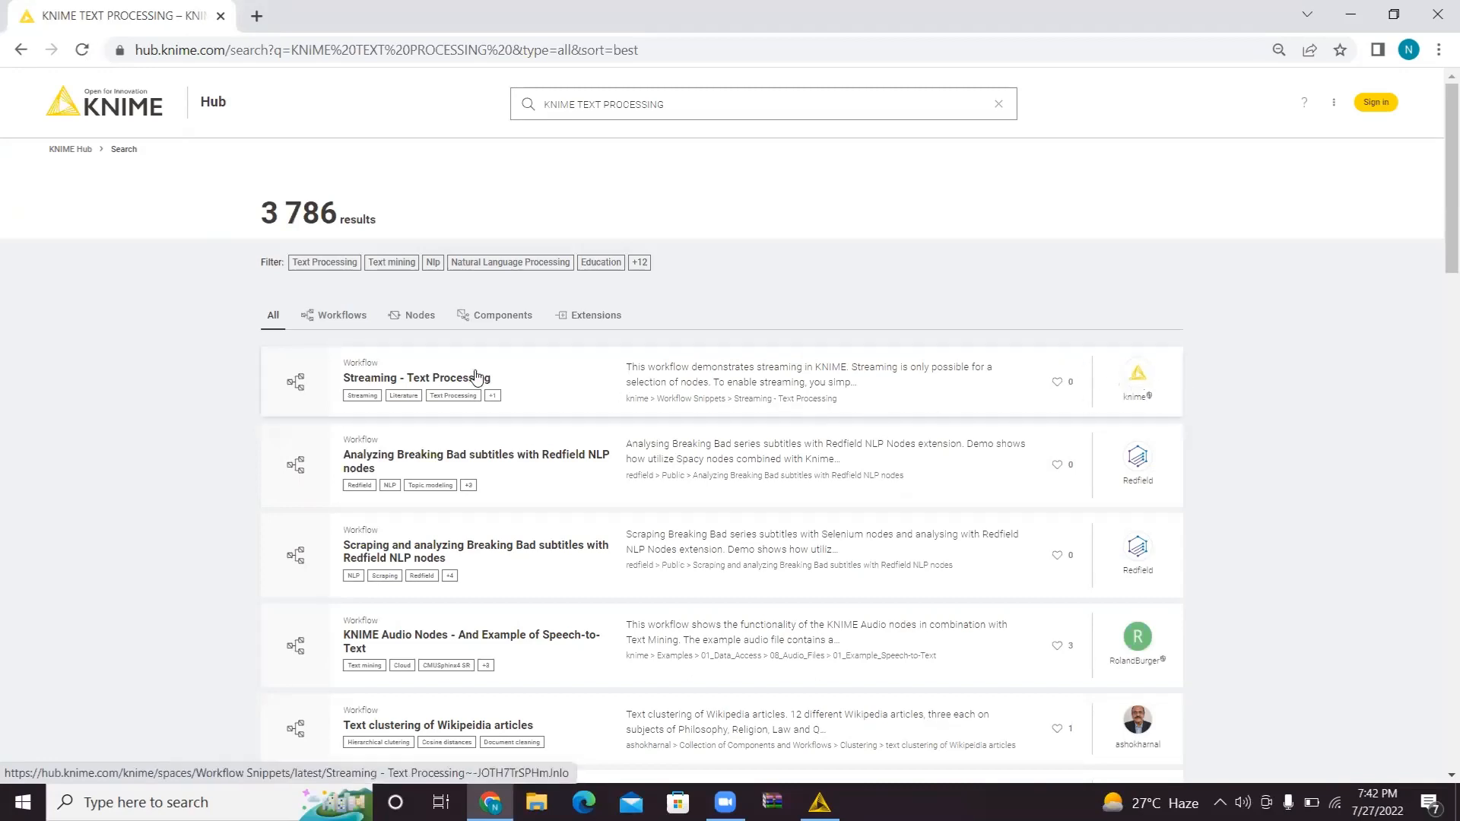
pyautogui.click(765, 118)
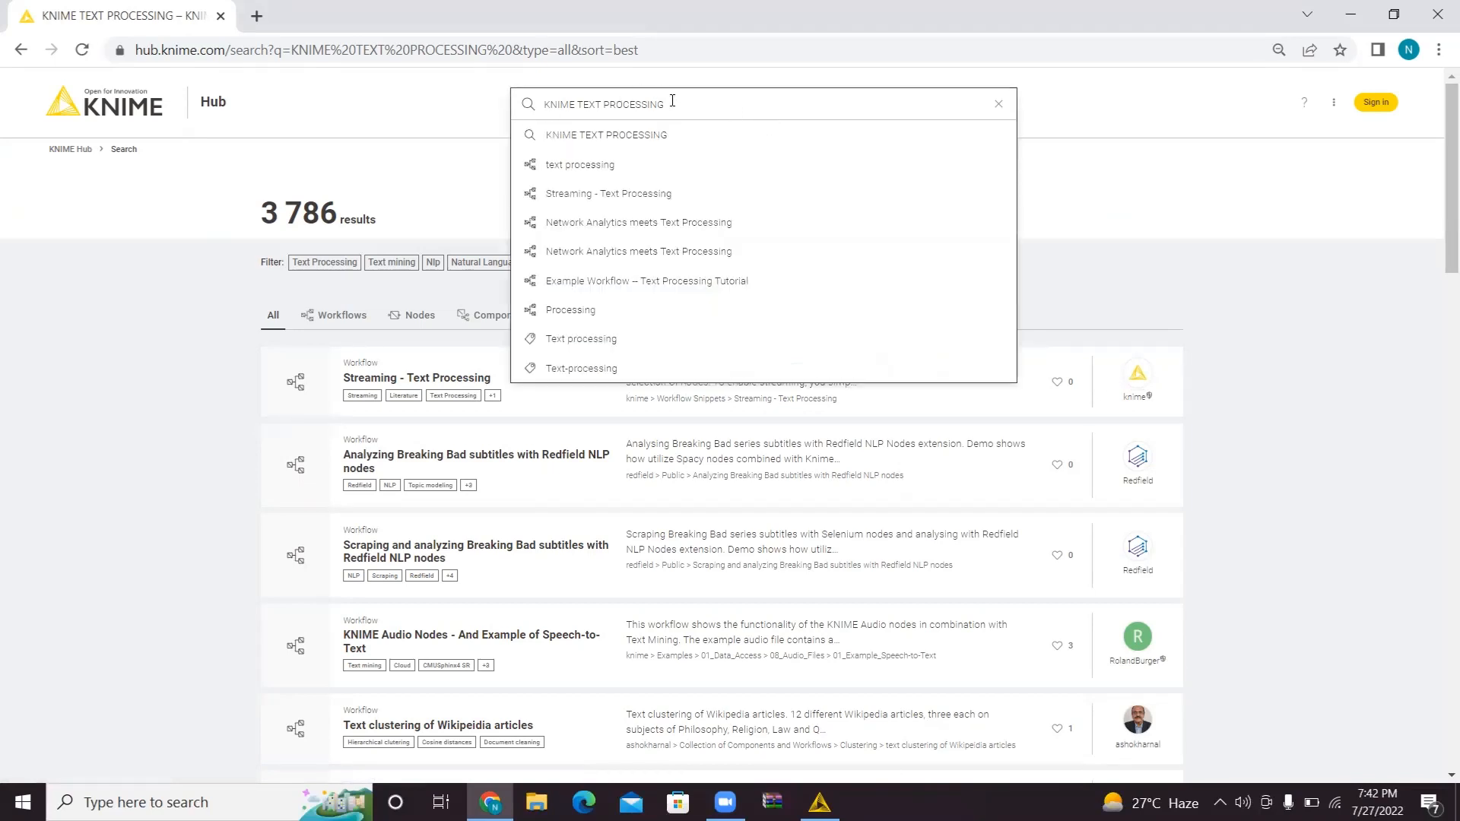
# - Replace the search term on the KNIME Hub website with "covid" and run the search
pyautogui.moveTo(666, 104); pyautogui.dragTo(521, 111)
pyautogui.press('BackSpace')
pyautogui.write('covis')
pyautogui.press('BackSpace')
pyautogui.write('d')
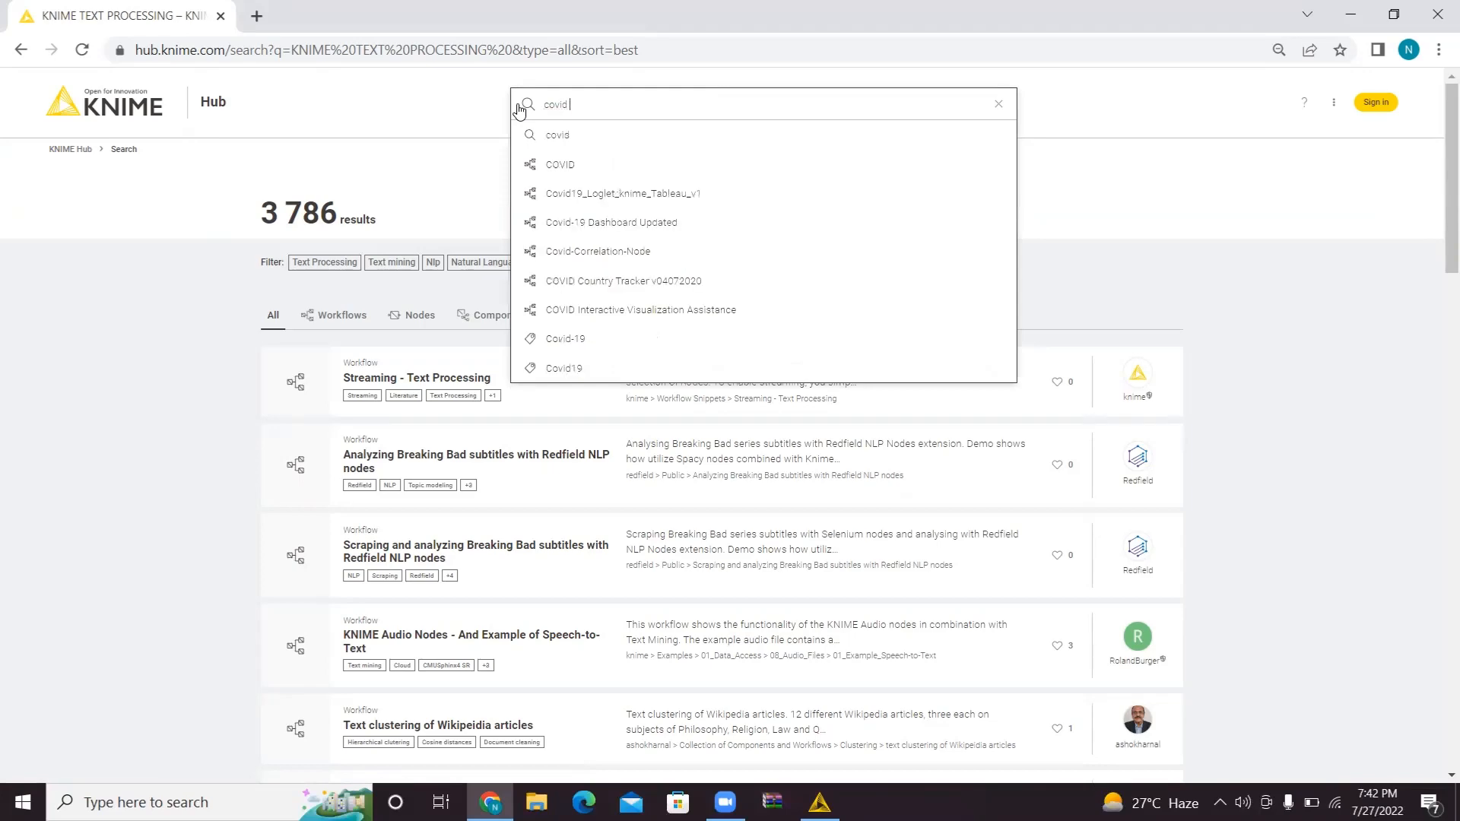
pyautogui.press('Return')
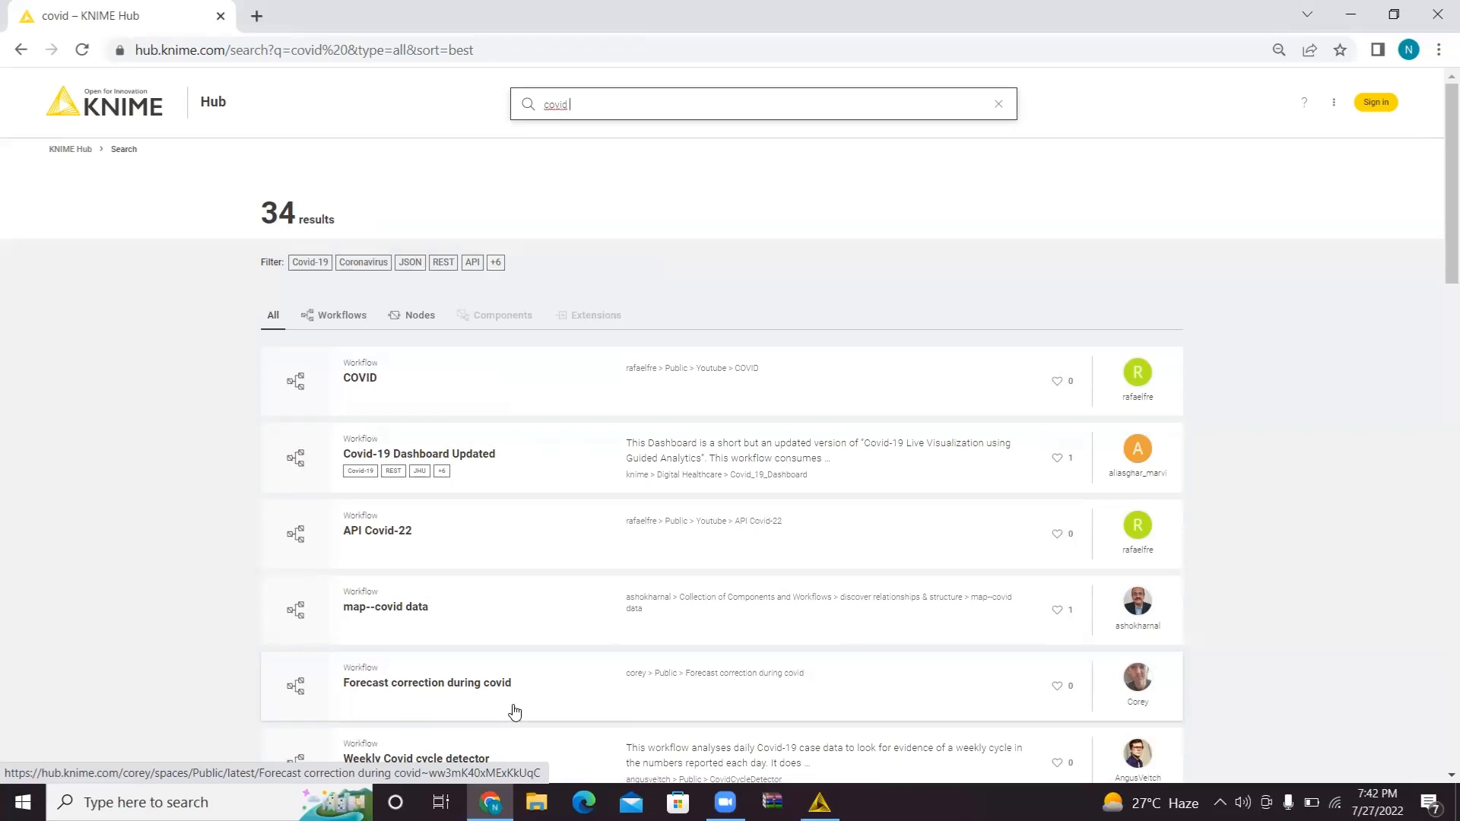
# - Switch back to KNIME Analytics Platform and narrow the KNIME Hub view to widen the demo workflow editor
pyautogui.click(819, 803)
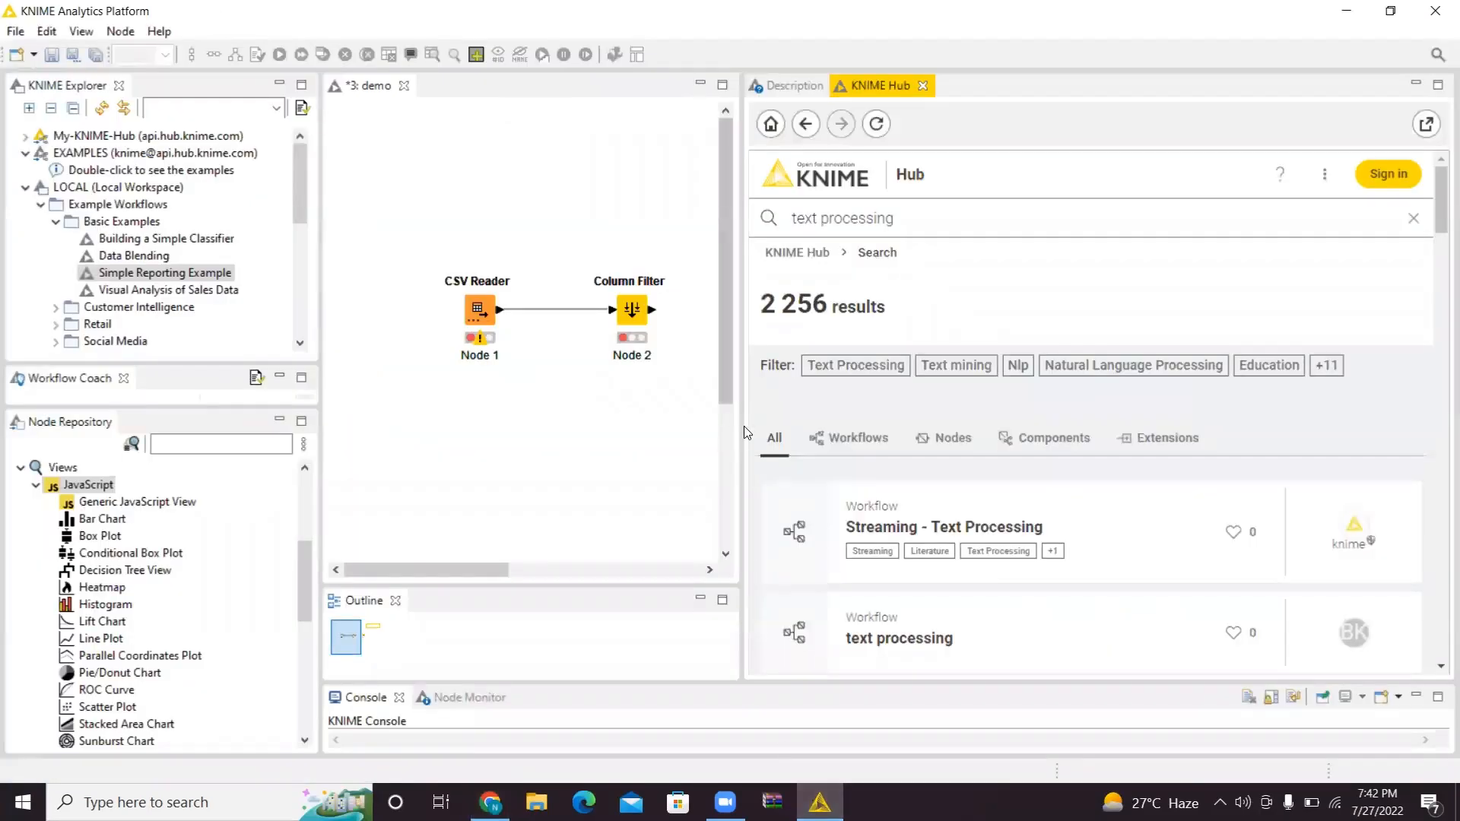
pyautogui.moveTo(740, 426); pyautogui.dragTo(1143, 368)
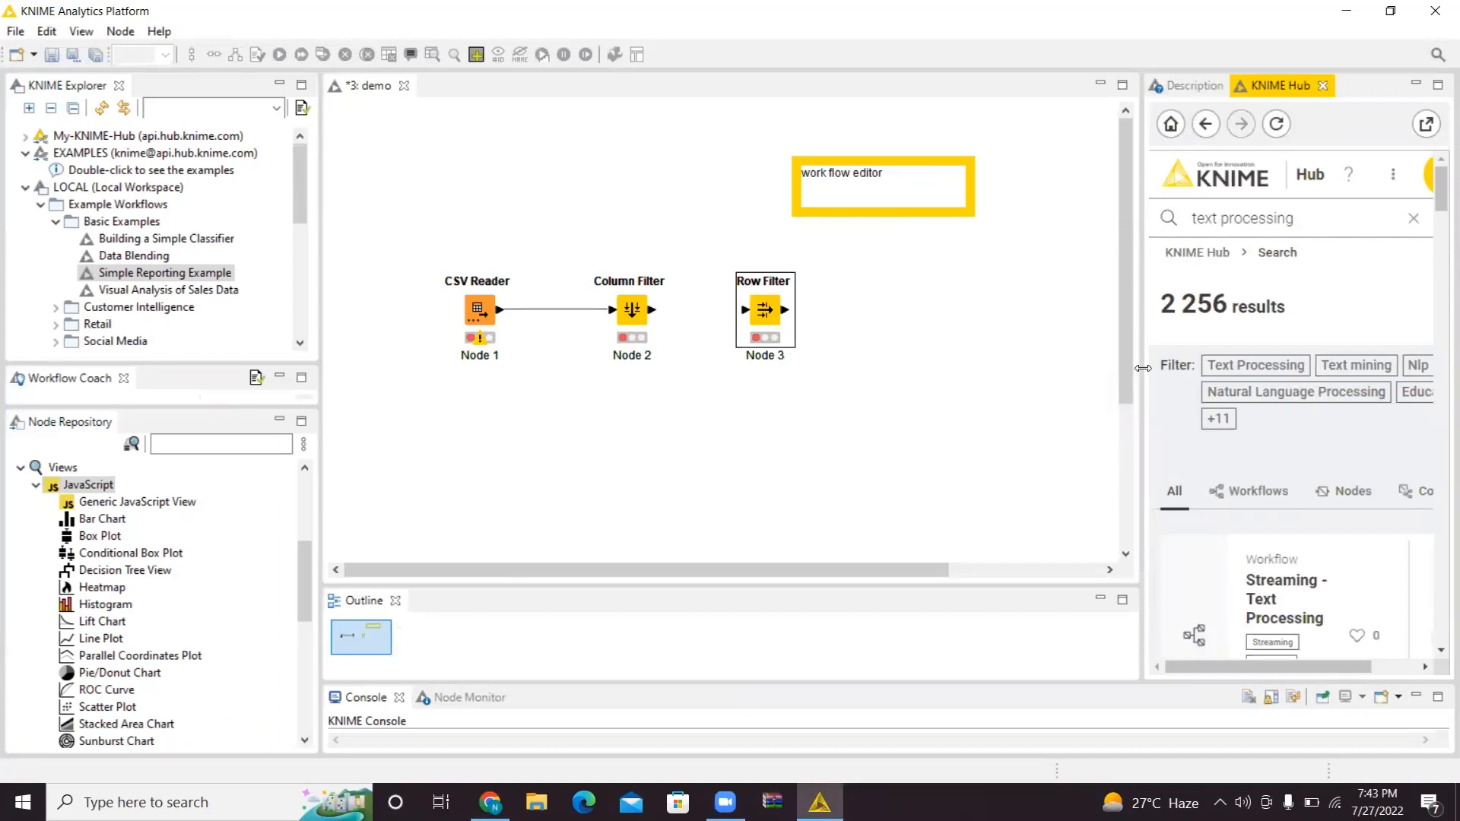
pyautogui.click(11, 33)
pyautogui.moveTo(46, 31)
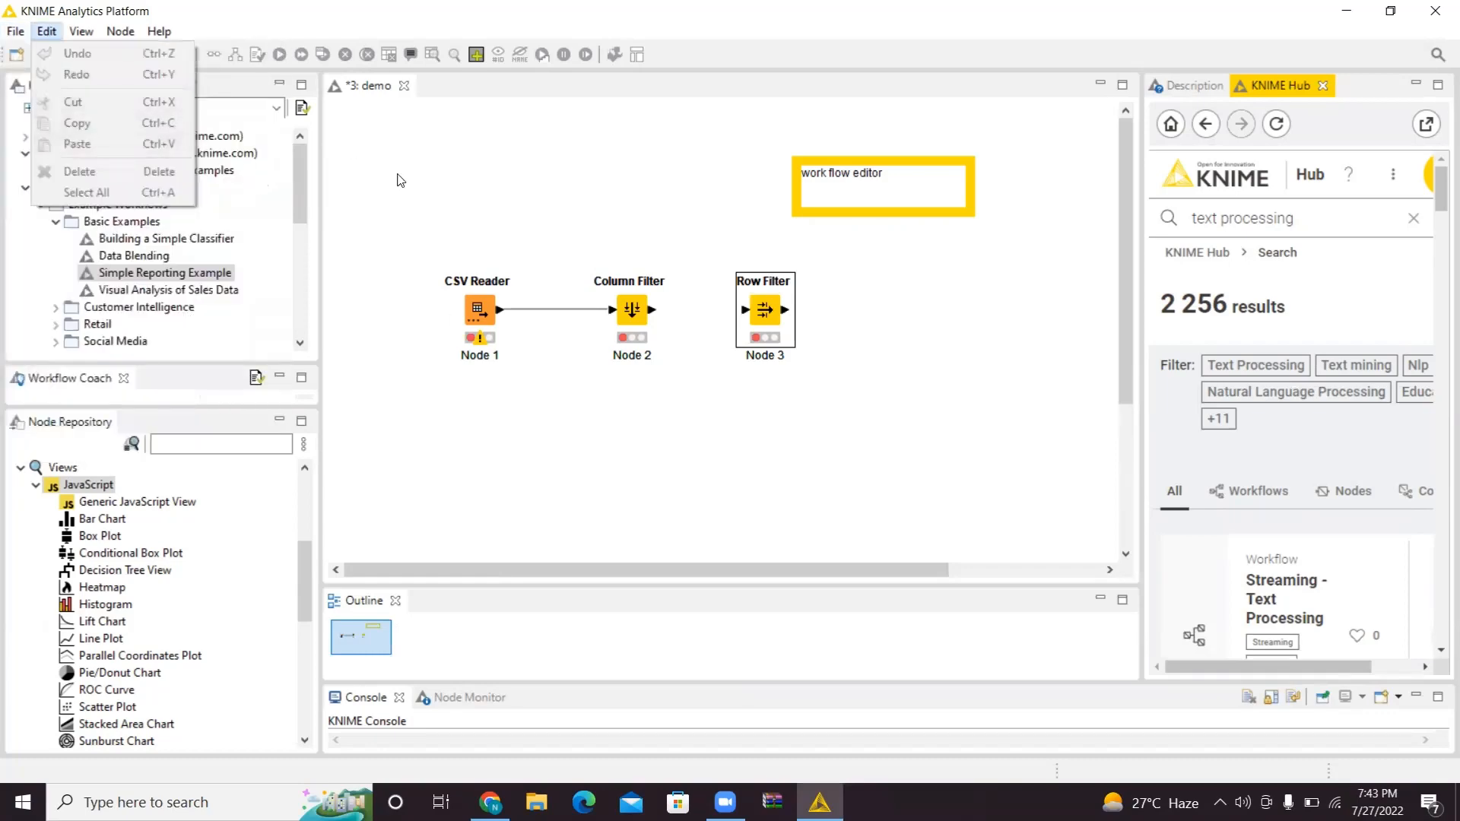
pyautogui.click(74, 37)
pyautogui.click(73, 40)
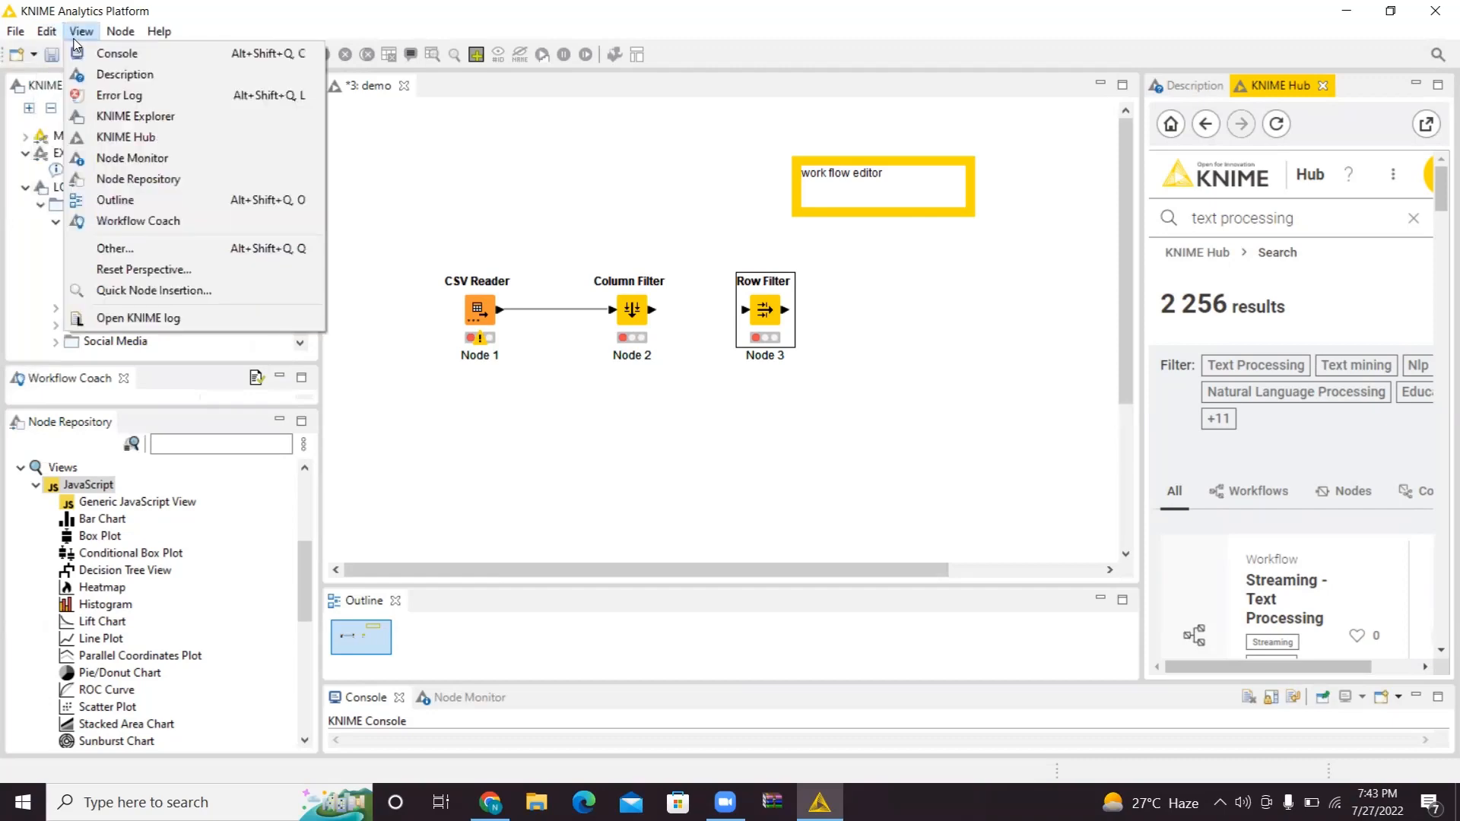
pyautogui.moveTo(111, 44)
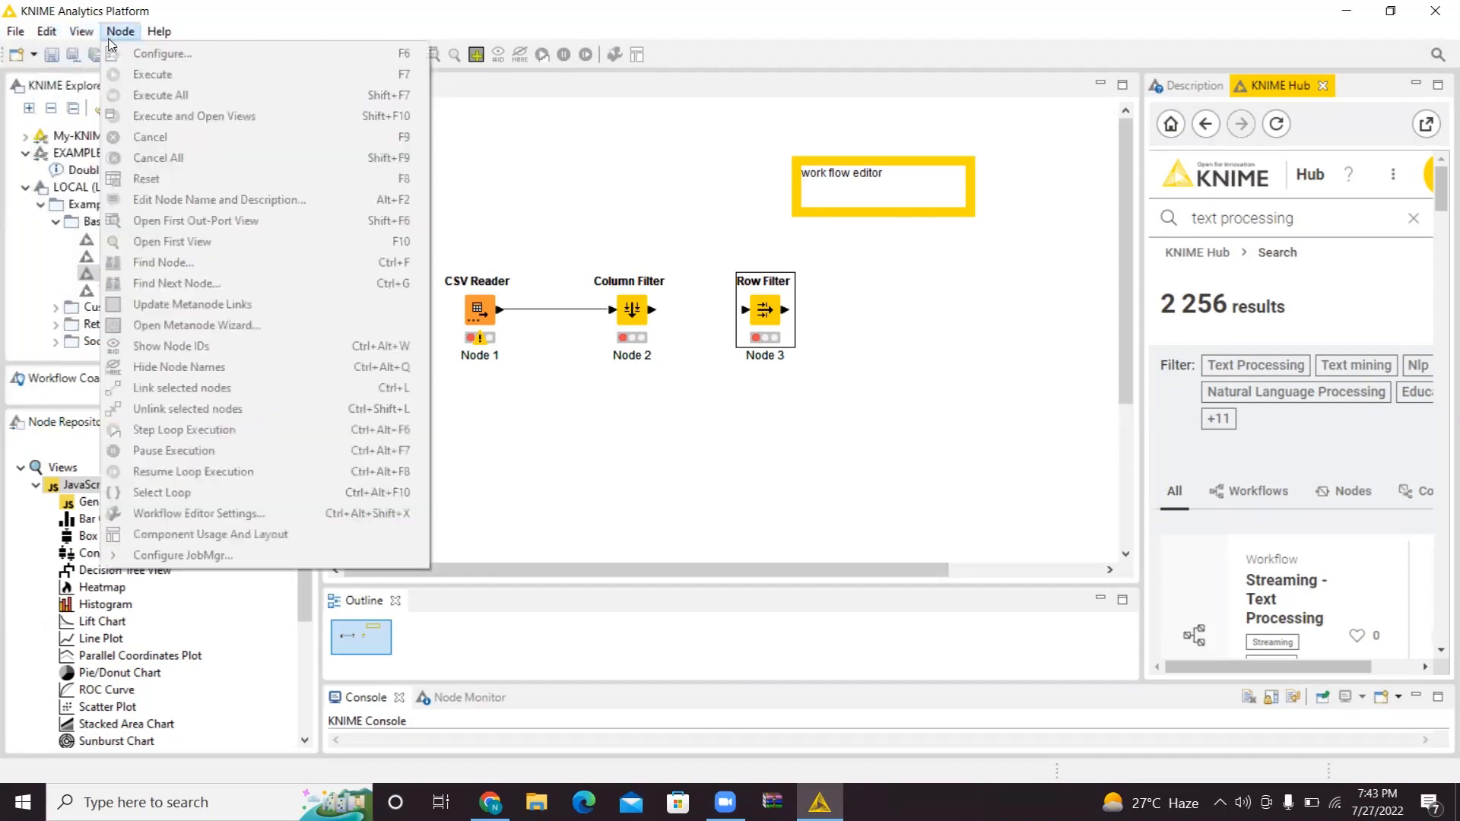
pyautogui.moveTo(158, 40)
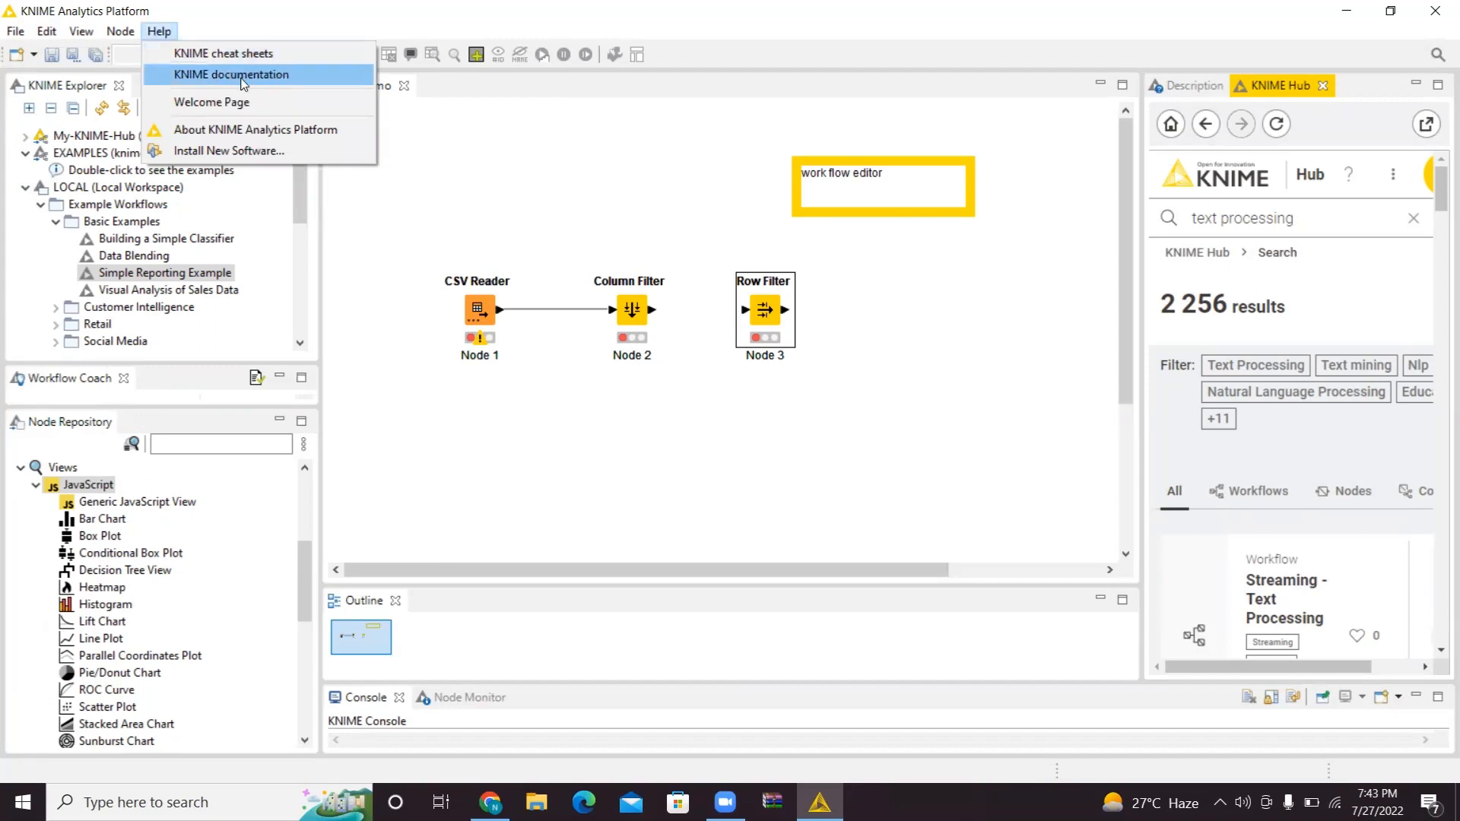
pyautogui.click(357, 239)
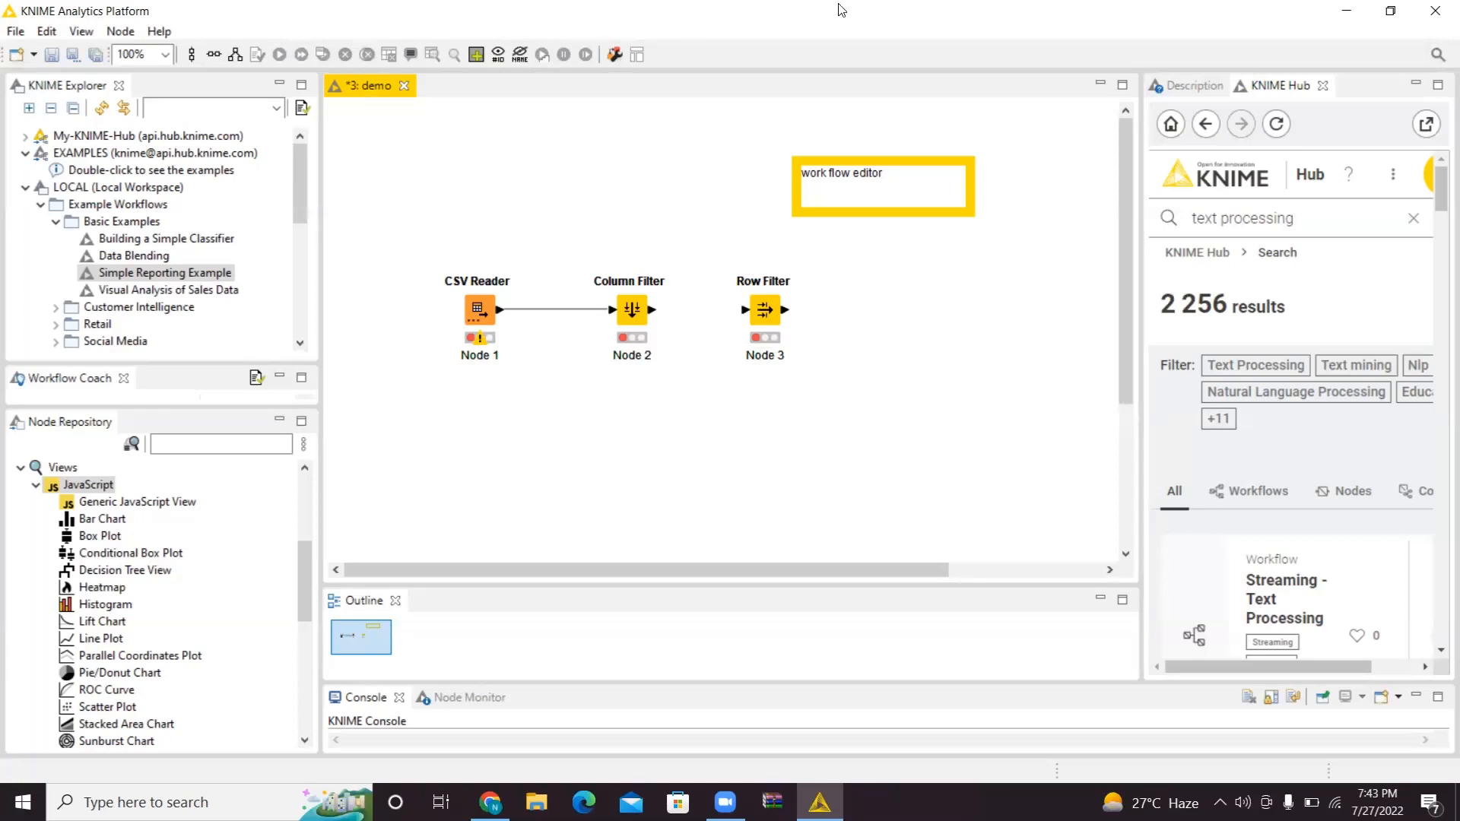
pyautogui.click(725, 802)
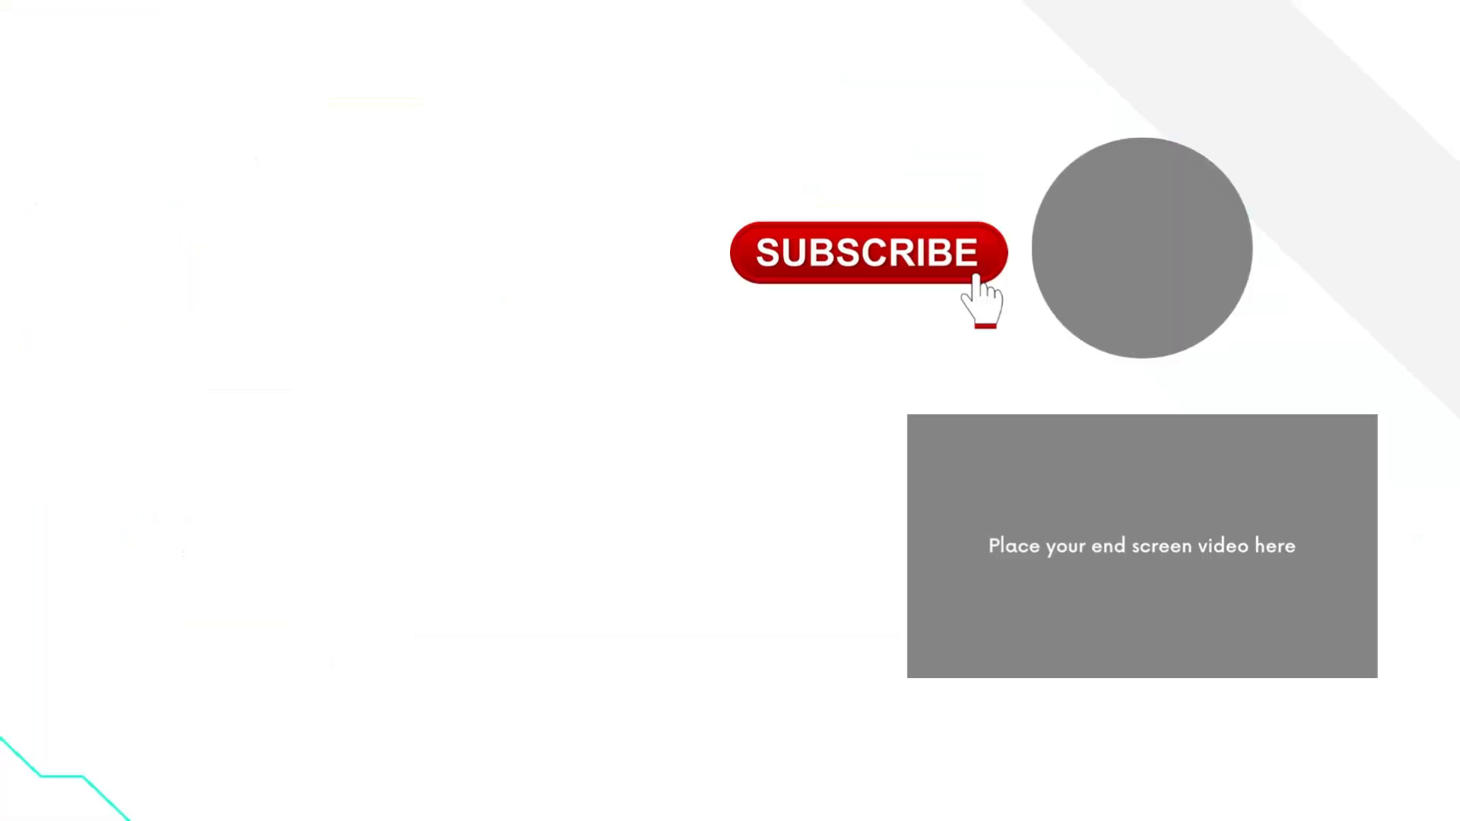